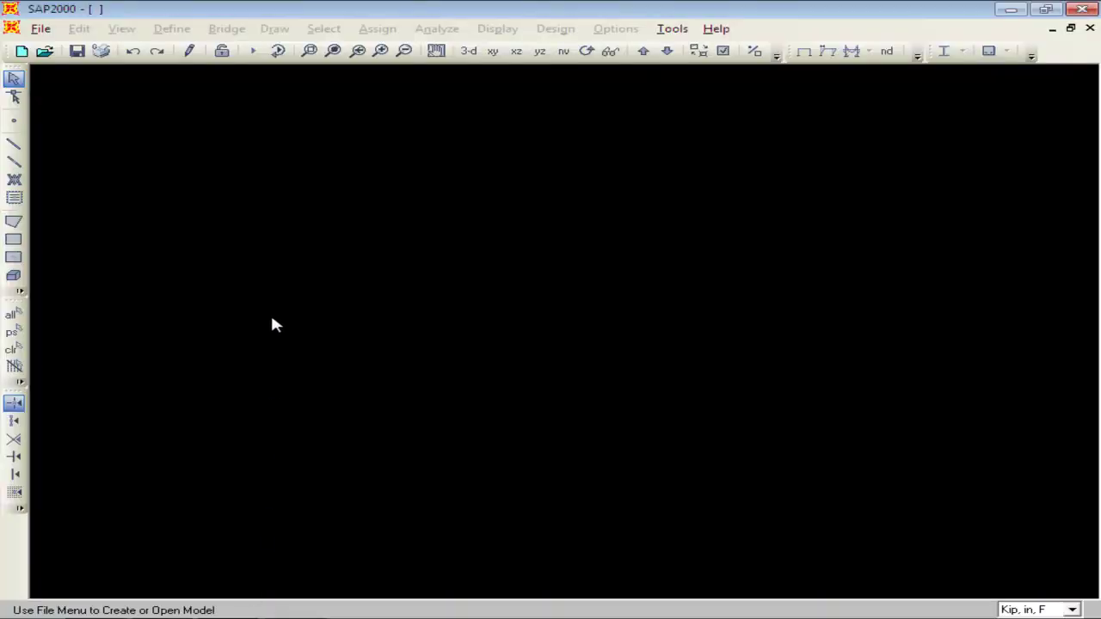
# Open the existing model file SNI c from the sp folder on drive D
pyautogui.click(49, 30)
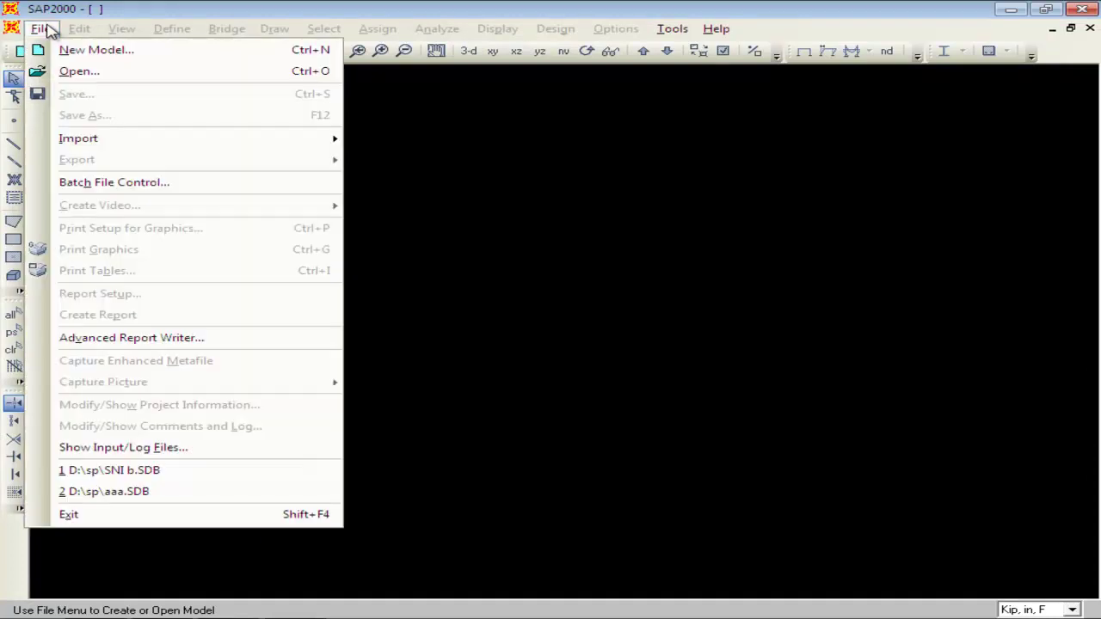
pyautogui.click(65, 69)
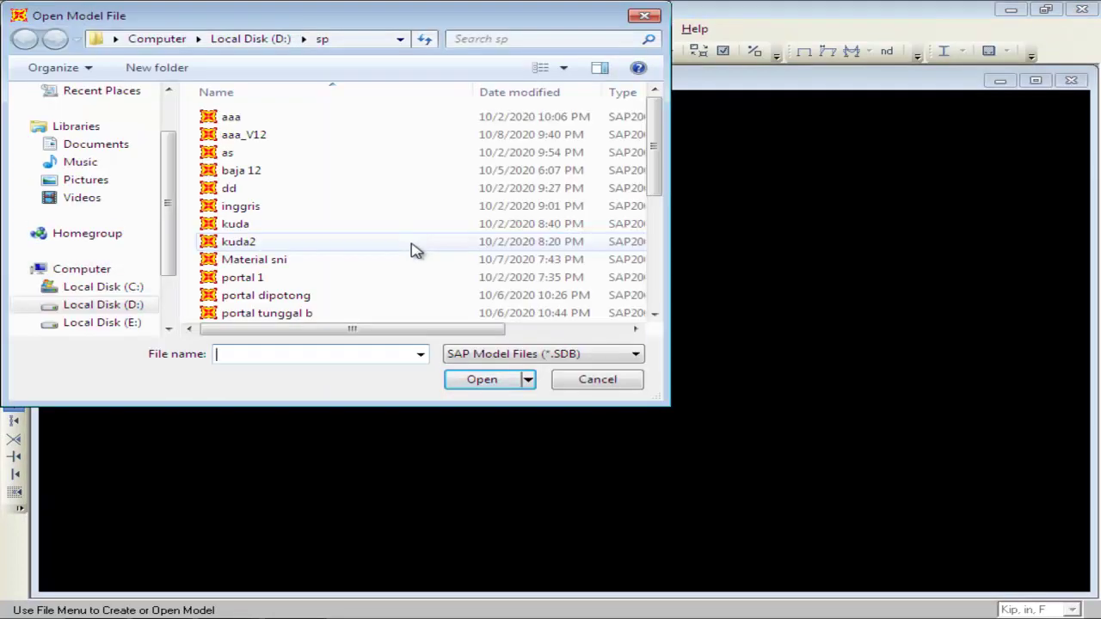
pyautogui.moveTo(656, 140); pyautogui.dragTo(653, 241)
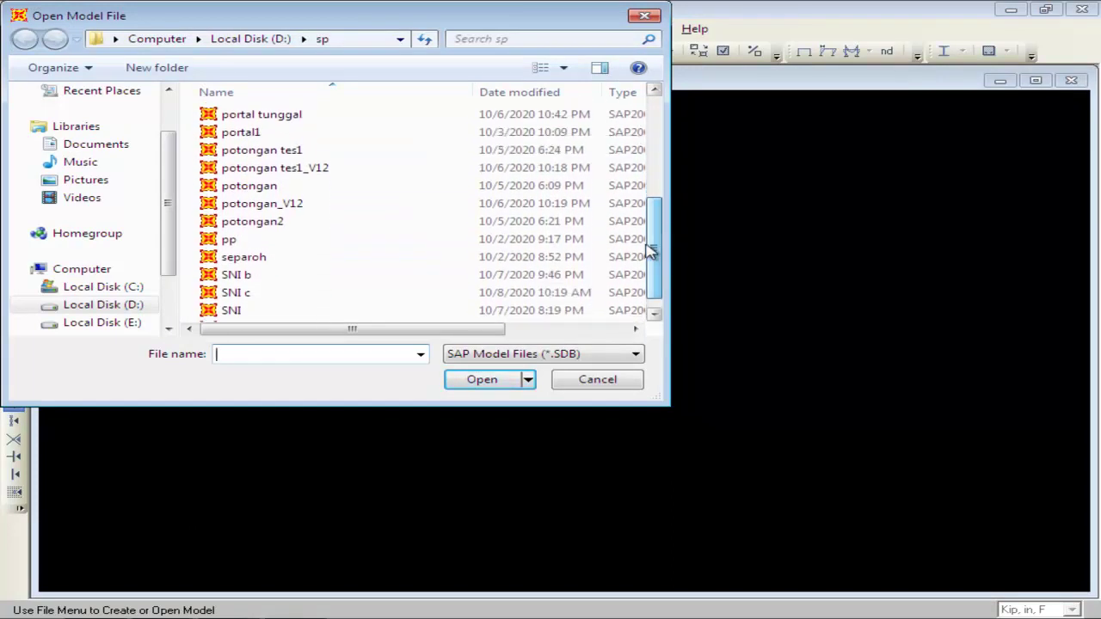
pyautogui.click(241, 297)
pyautogui.click(474, 379)
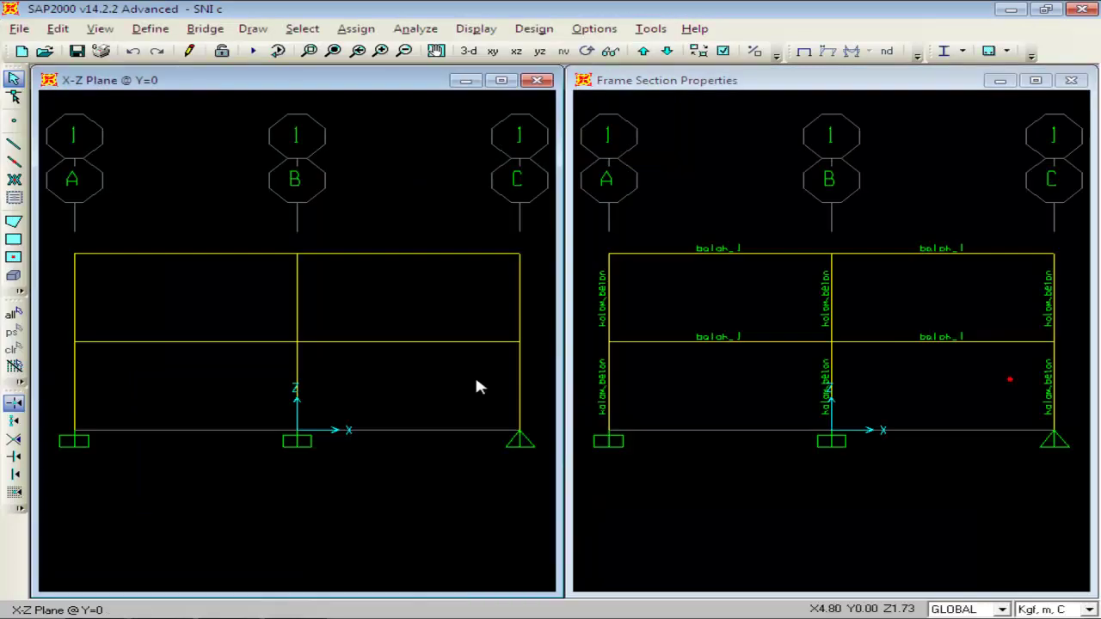
# Show the frame in a maximized X-Z view and review the list of defined materials, including Beton k100
pyautogui.click(502, 80)
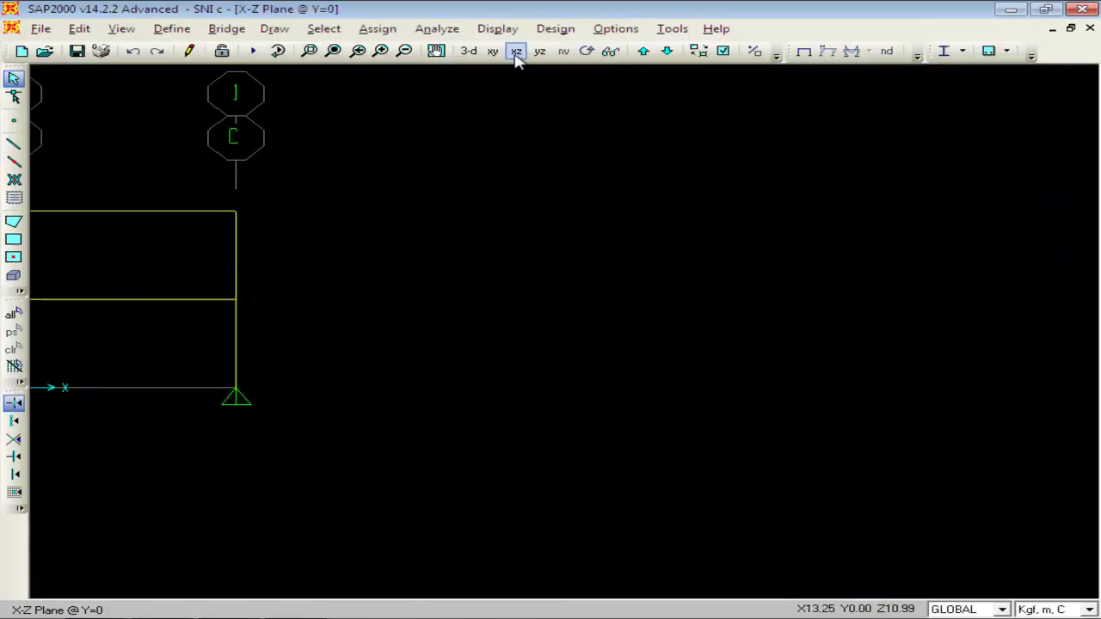
pyautogui.click(517, 54)
pyautogui.click(170, 29)
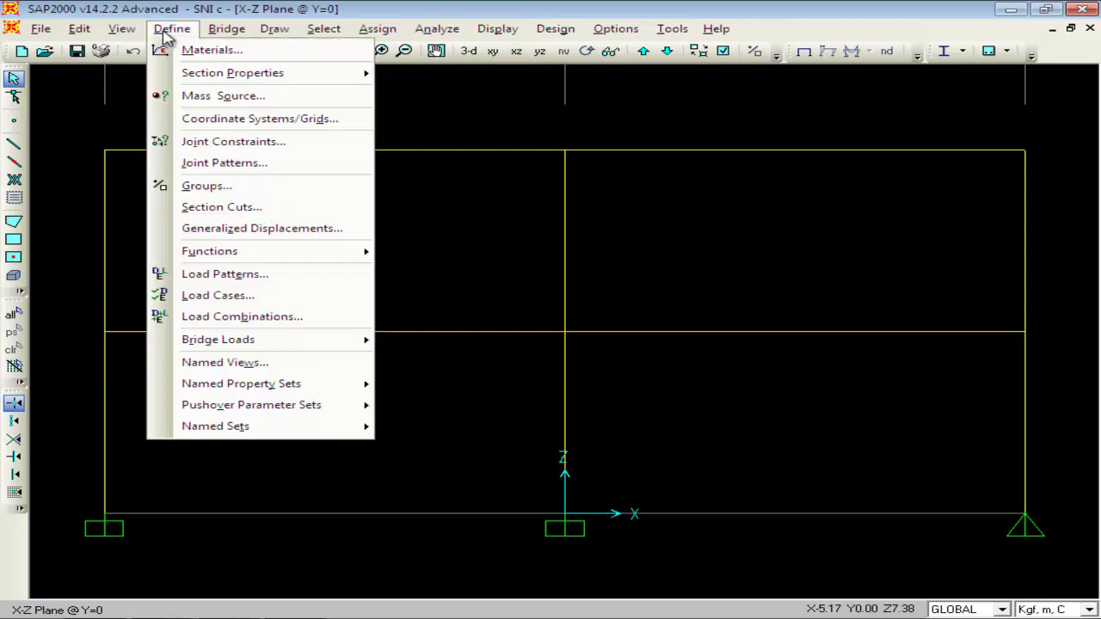
pyautogui.click(191, 49)
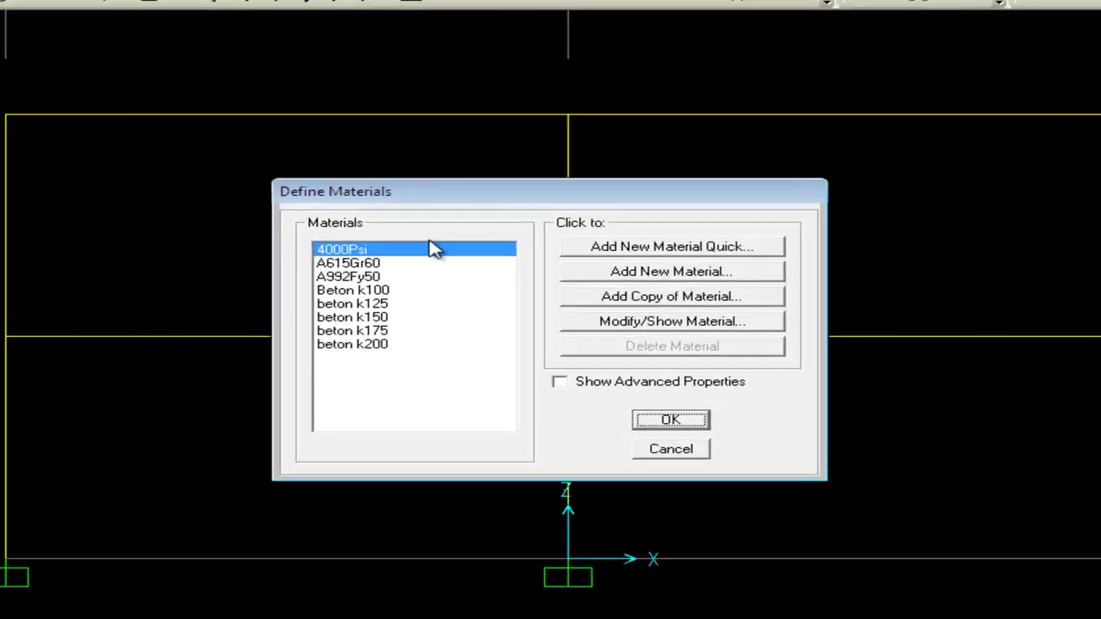
pyautogui.click(340, 286)
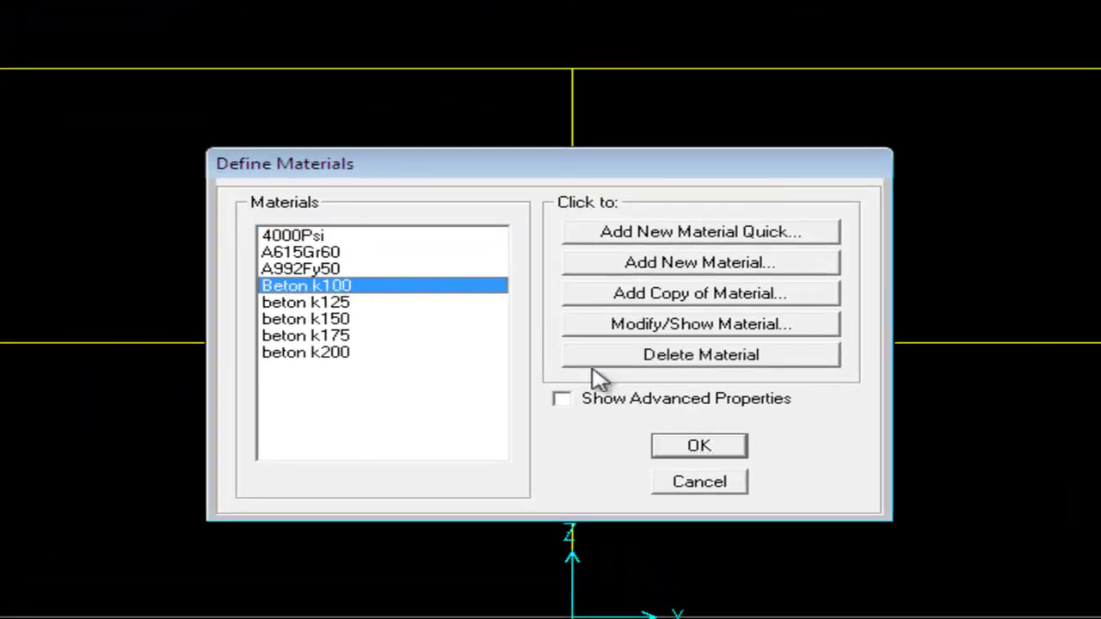
pyautogui.click(716, 484)
pyautogui.click(699, 483)
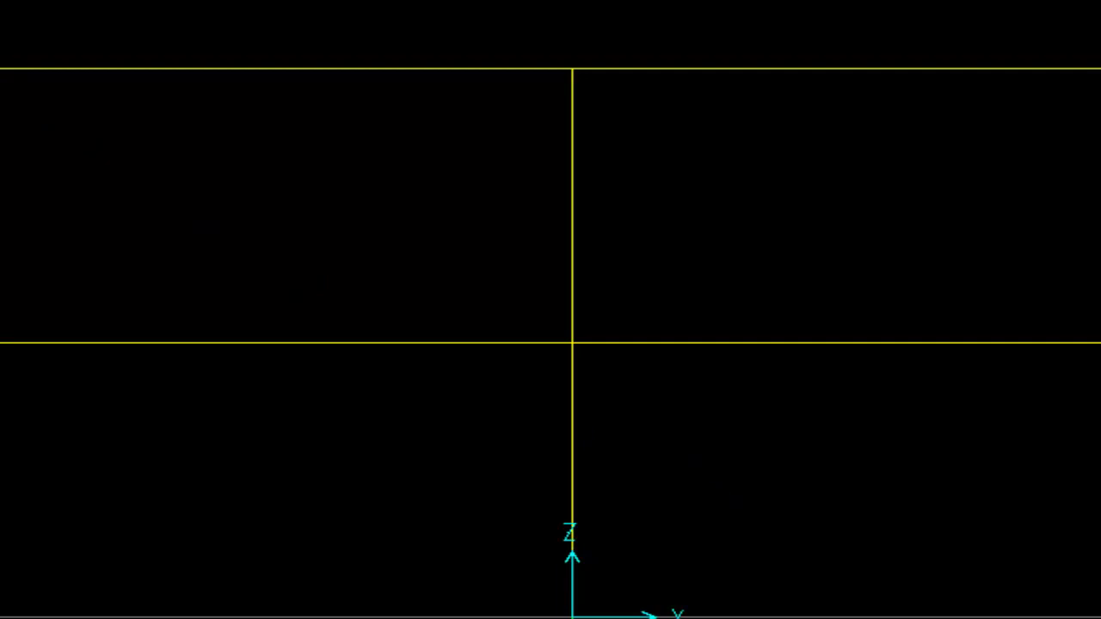
# Create a new Grid Only model in Kgf, m, C with the default Cartesian grid, without saving SNI c
pyautogui.click(40, 28)
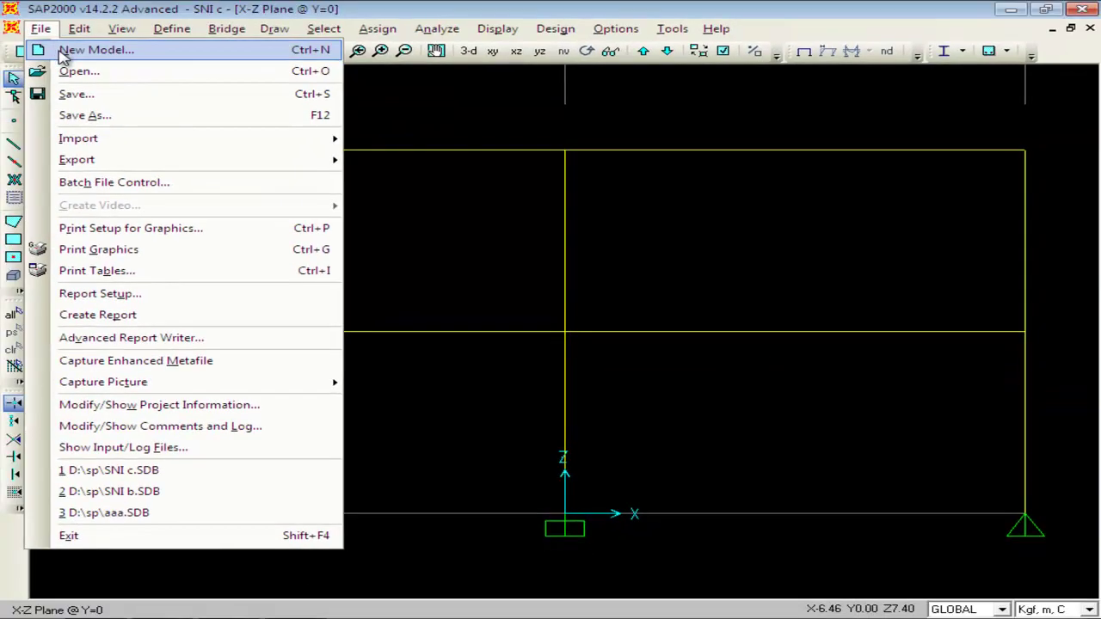
pyautogui.click(62, 52)
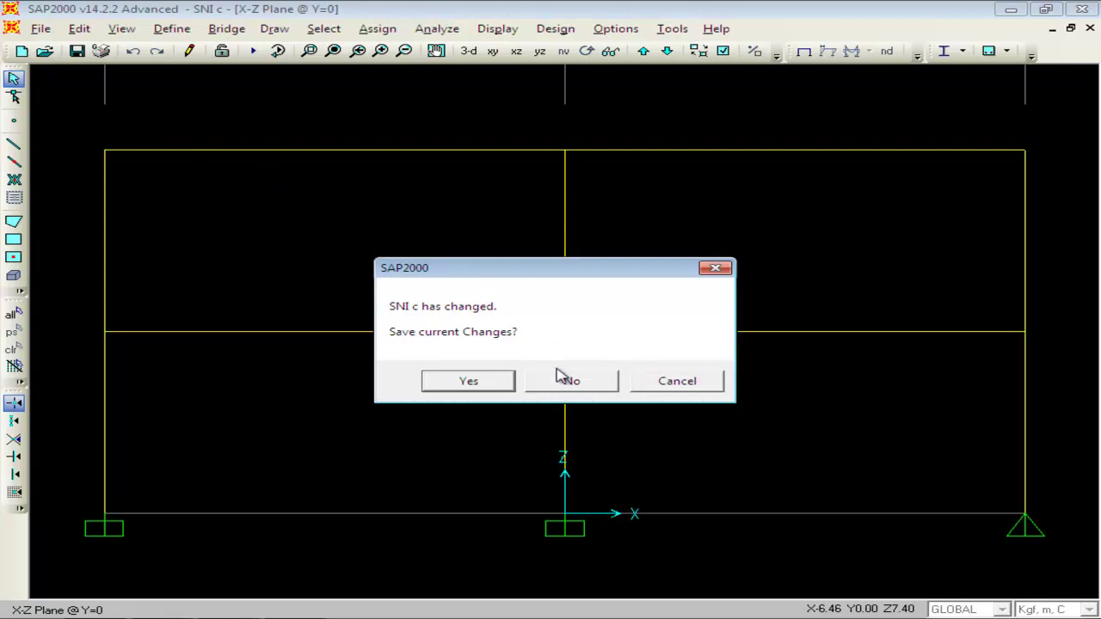
pyautogui.click(594, 385)
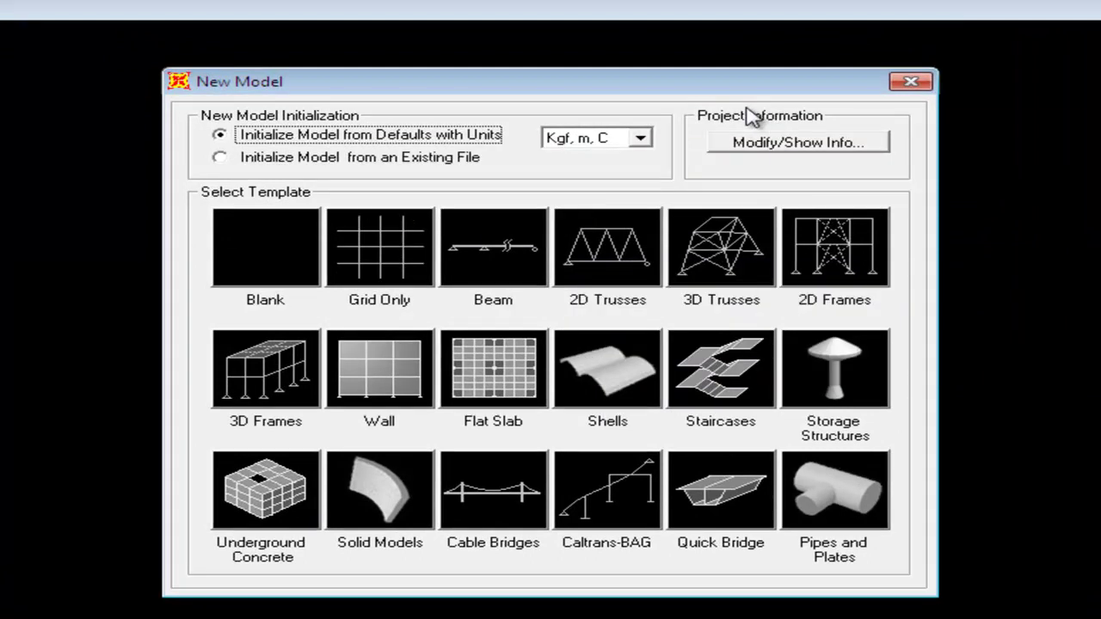
pyautogui.click(376, 245)
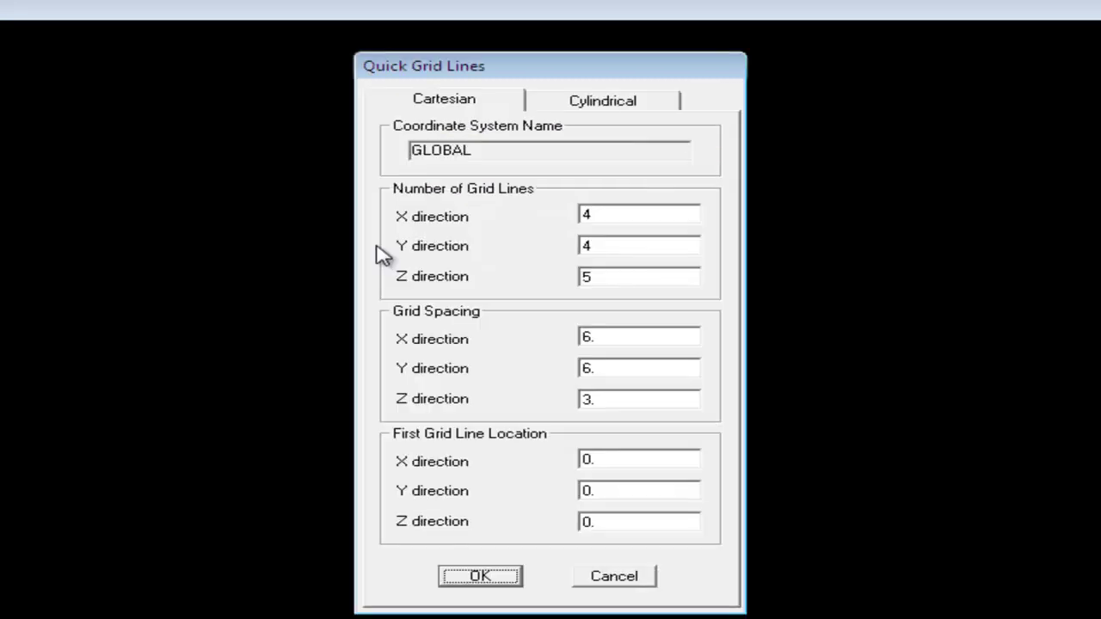
pyautogui.click(592, 103)
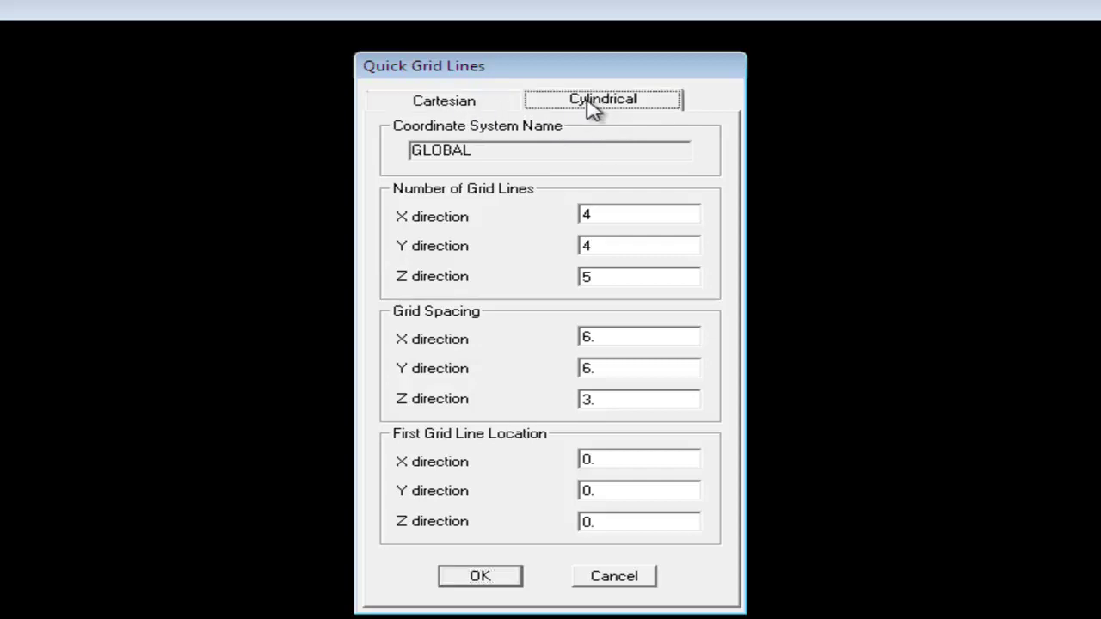
pyautogui.click(465, 105)
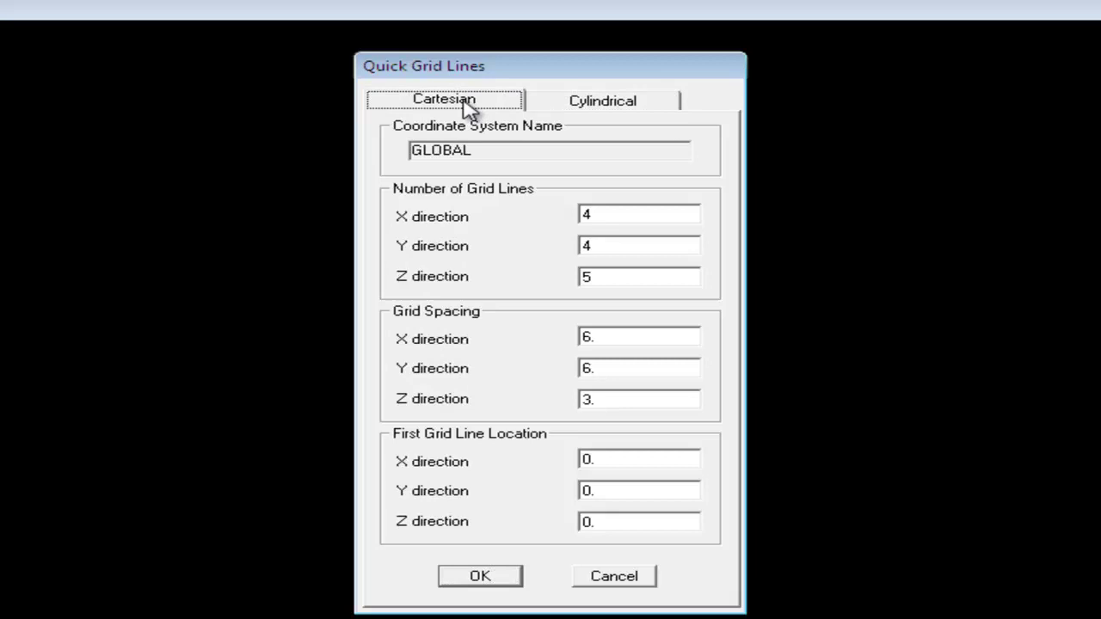
pyautogui.click(480, 576)
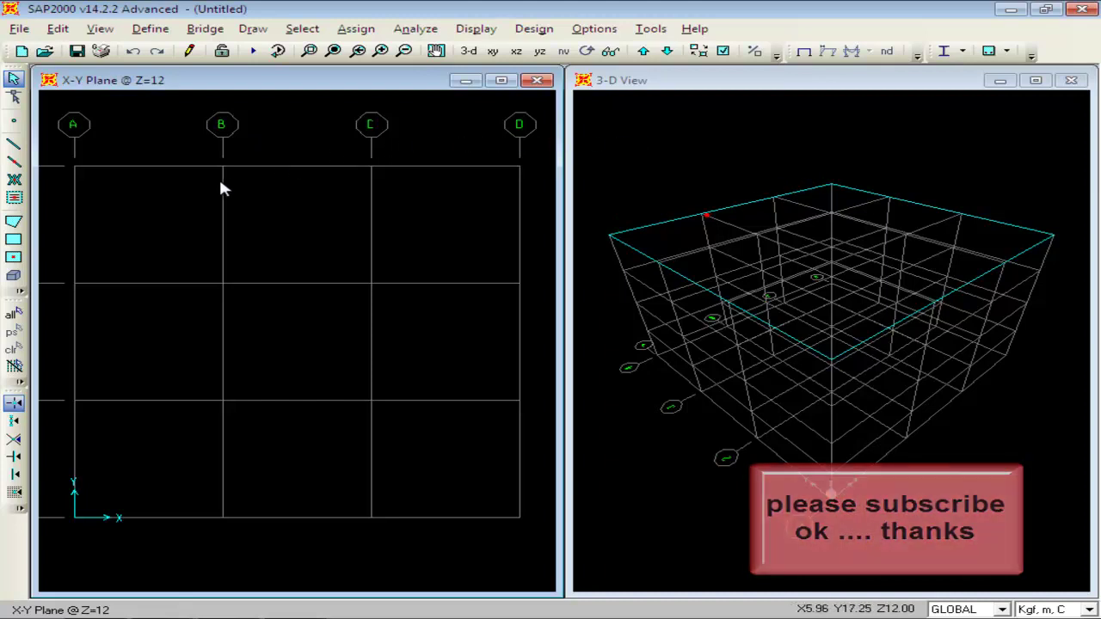
# Start another new model from the Grid Only template, discarding the untitled model
pyautogui.click(21, 29)
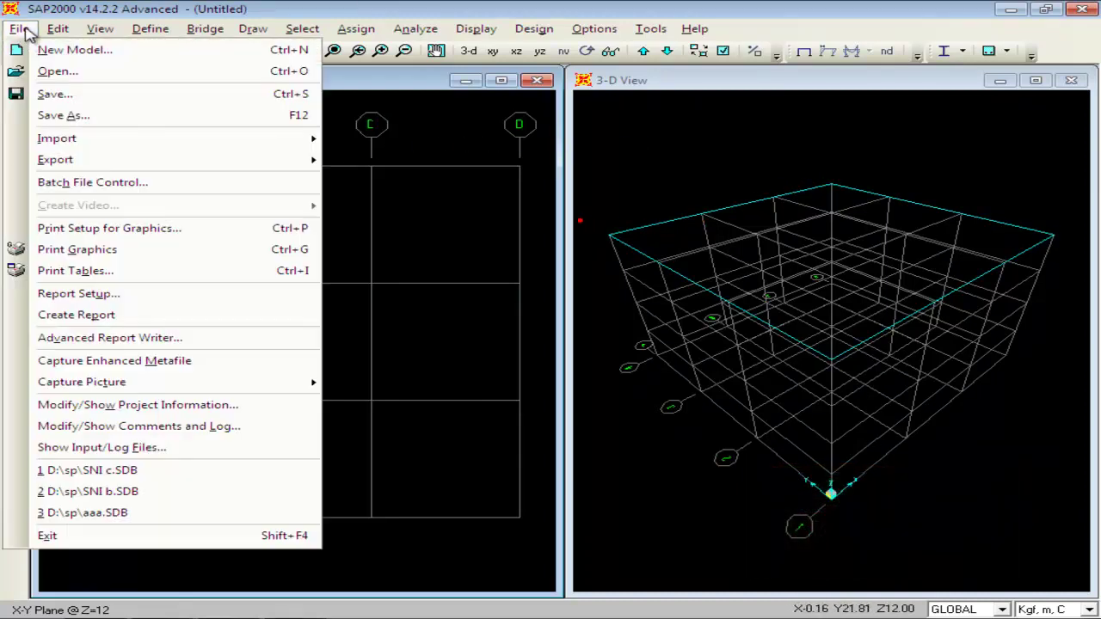
pyautogui.click(52, 50)
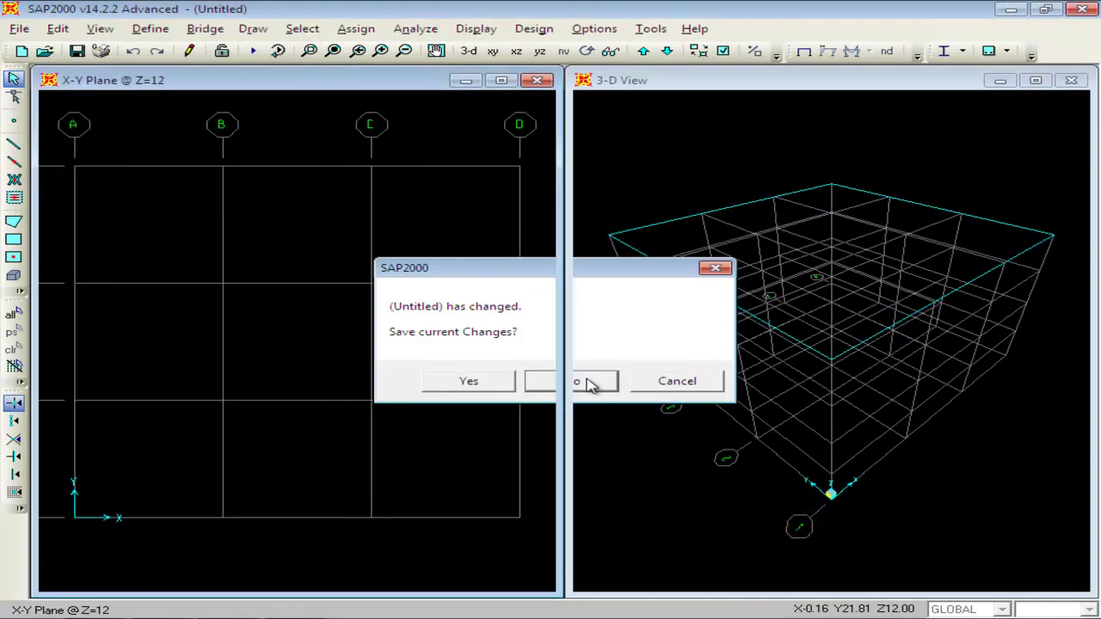
pyautogui.click(573, 381)
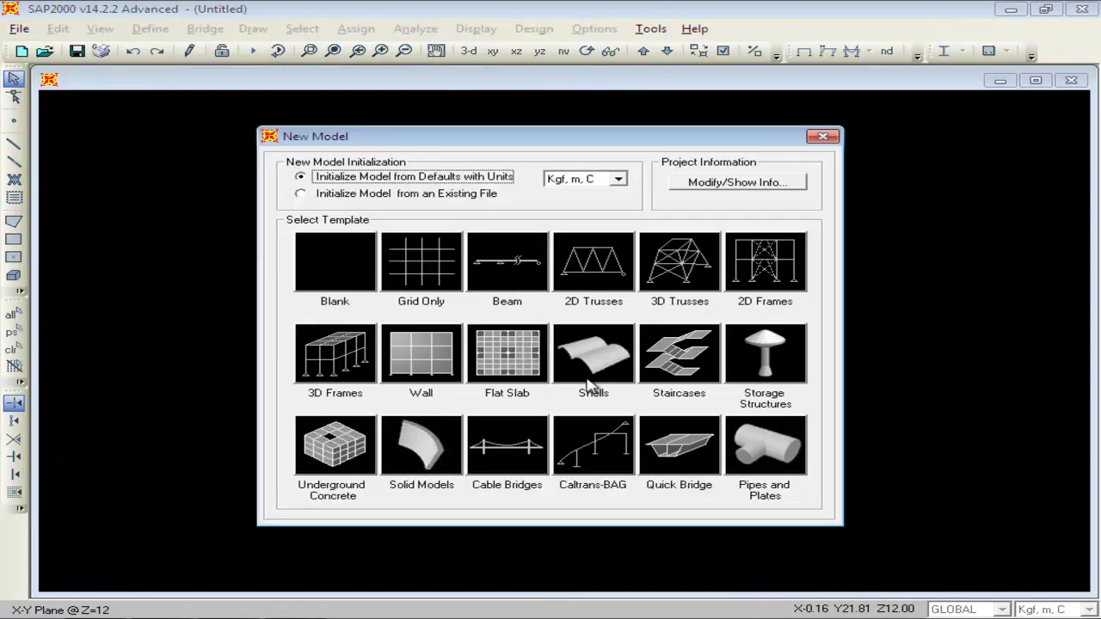
pyautogui.click(446, 286)
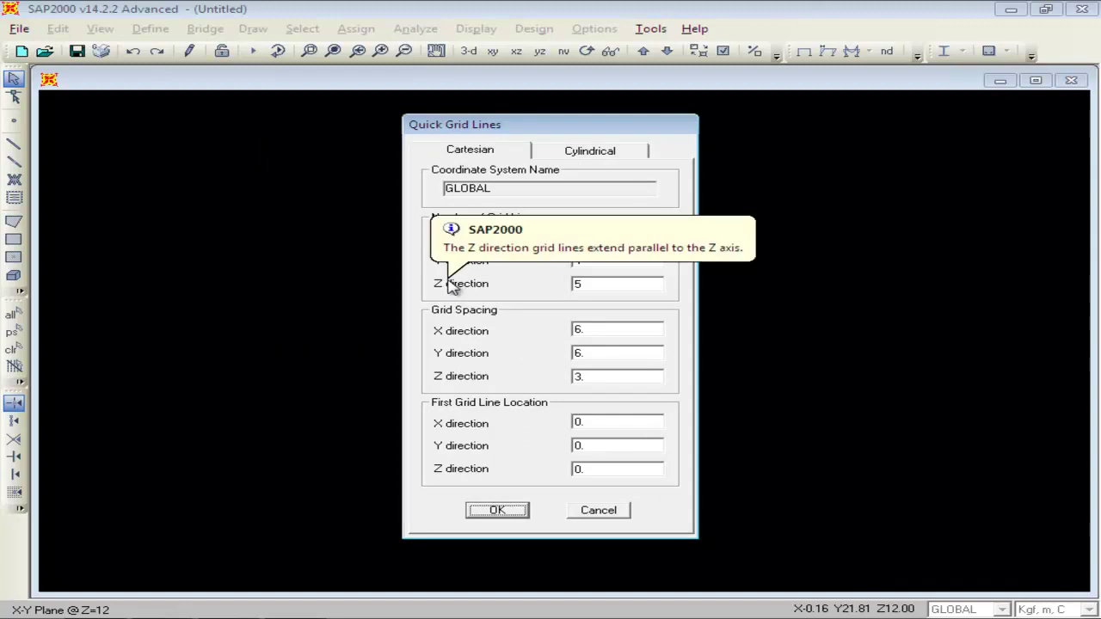
# Set the number of grid lines to 2 in X, 1 in Y and 2 in Z, and create the grid
pyautogui.moveTo(655, 330)
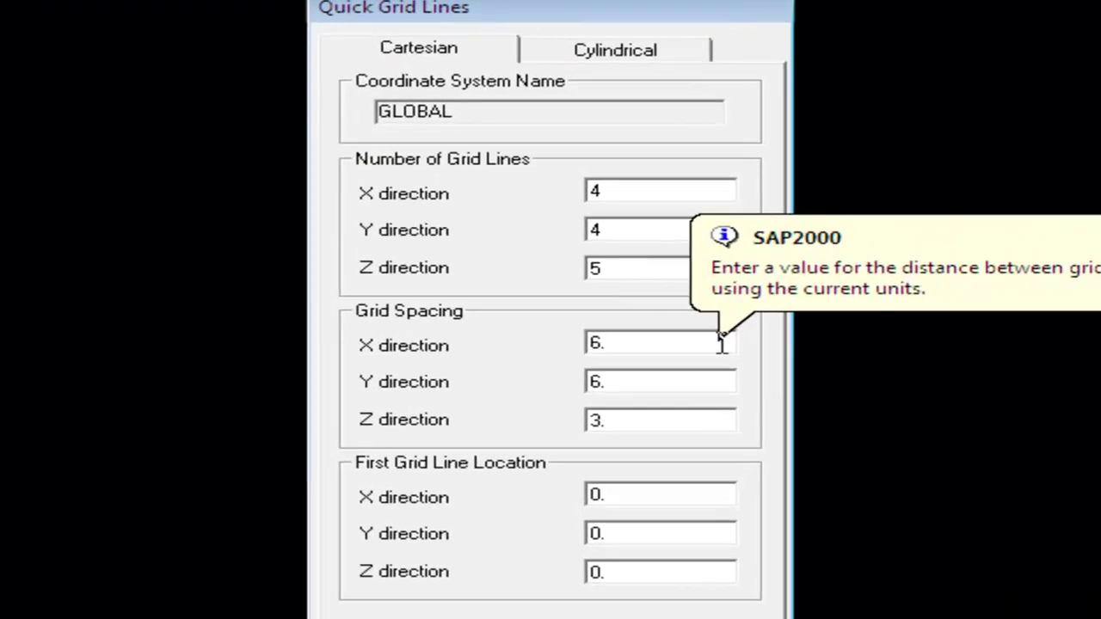
pyautogui.doubleClick(654, 191)
pyautogui.write('2')
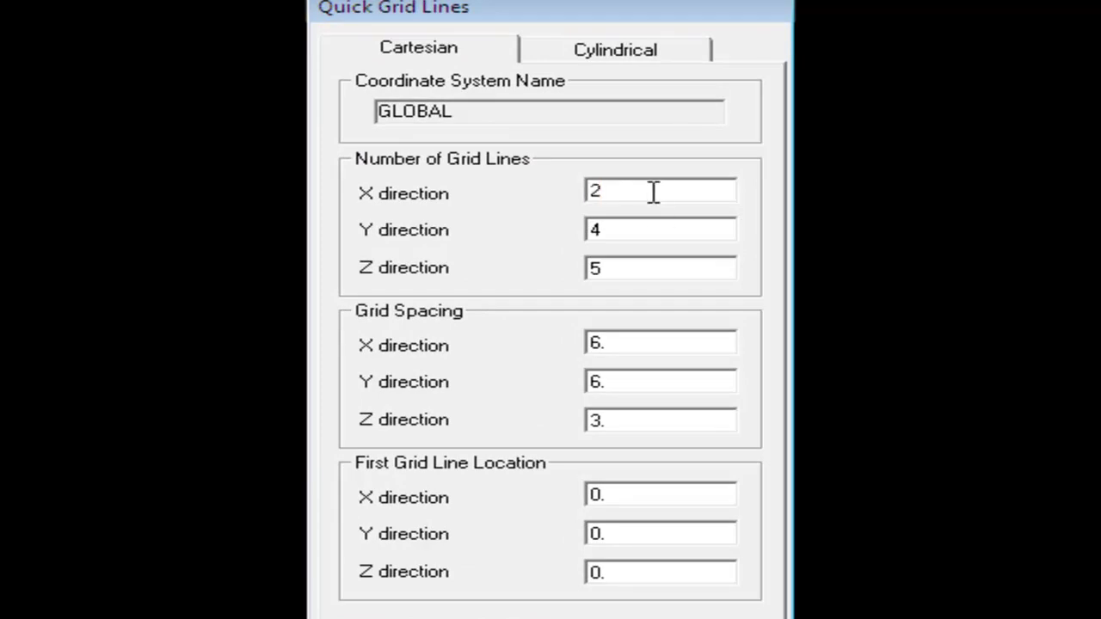
pyautogui.moveTo(635, 234)
pyautogui.click(635, 234)
pyautogui.write('1')
pyautogui.click(638, 273)
pyautogui.write('5')
pyautogui.doubleClick(701, 273)
pyautogui.write('2')
pyautogui.press('Return')
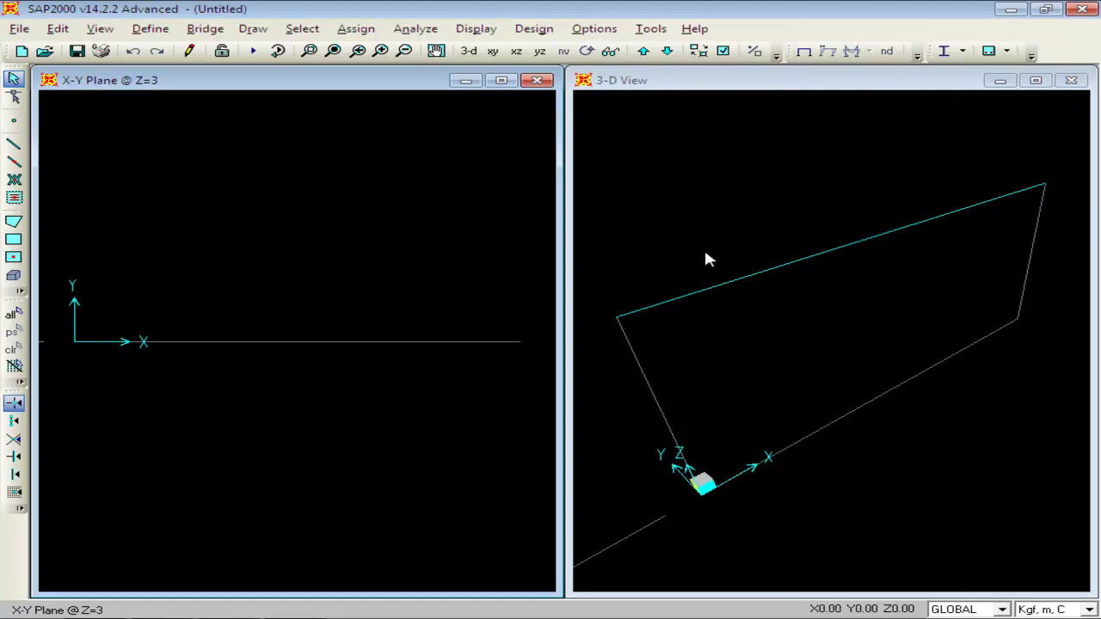
# In a maximized 3-D view, draw straight FSEC1 frame members on the upper horizontal grid line and both vertical grid lines
pyautogui.click(502, 81)
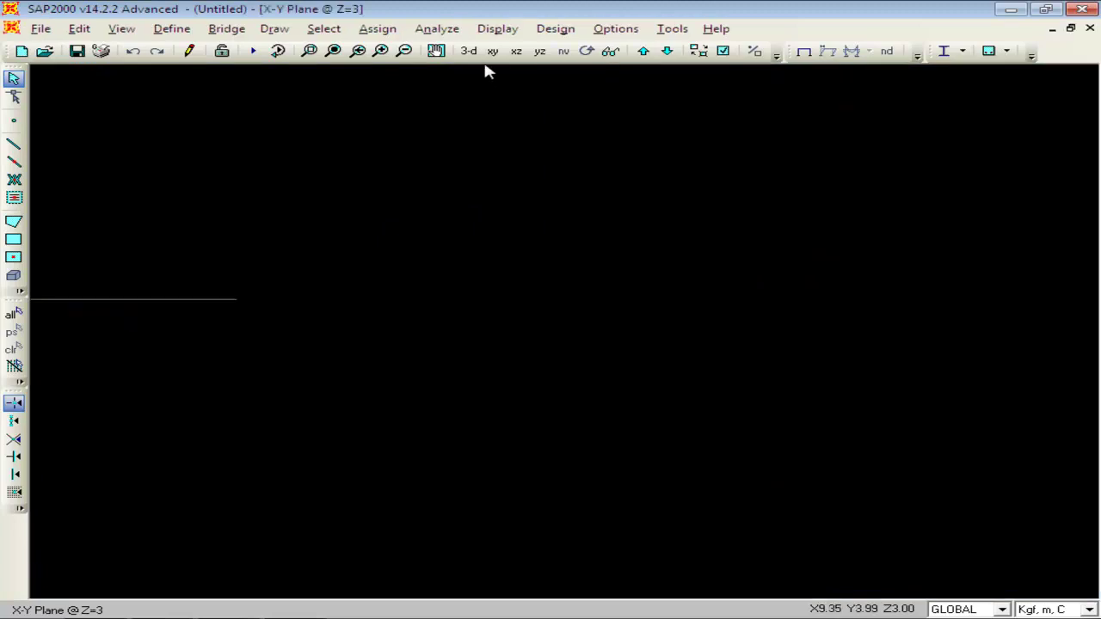
pyautogui.click(469, 51)
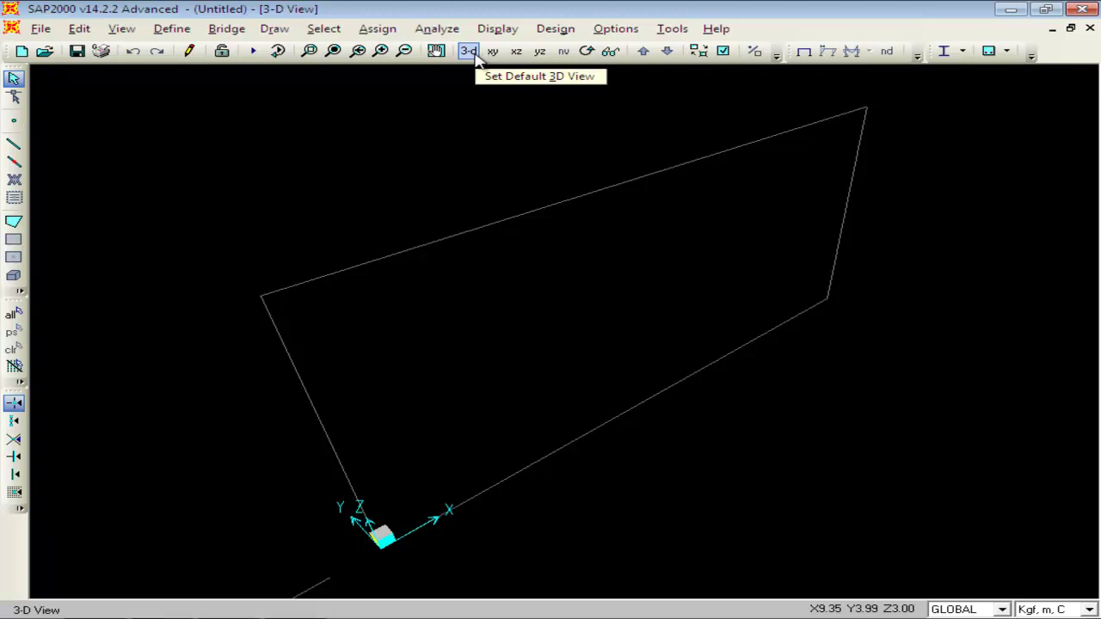
pyautogui.click(14, 164)
pyautogui.moveTo(602, 277); pyautogui.dragTo(365, 122)
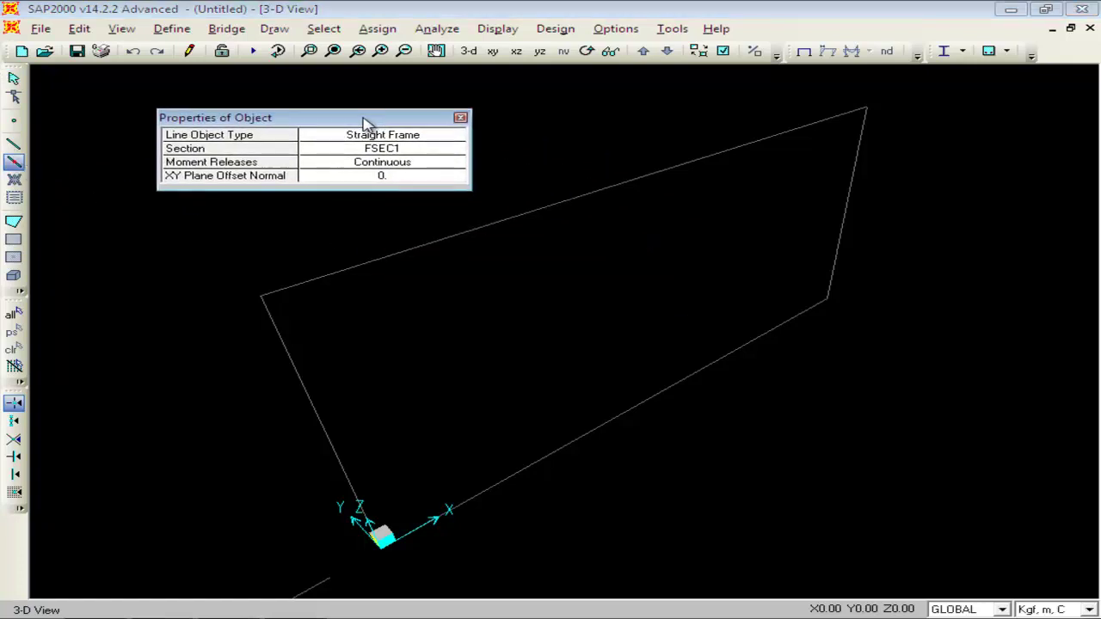
pyautogui.click(533, 215)
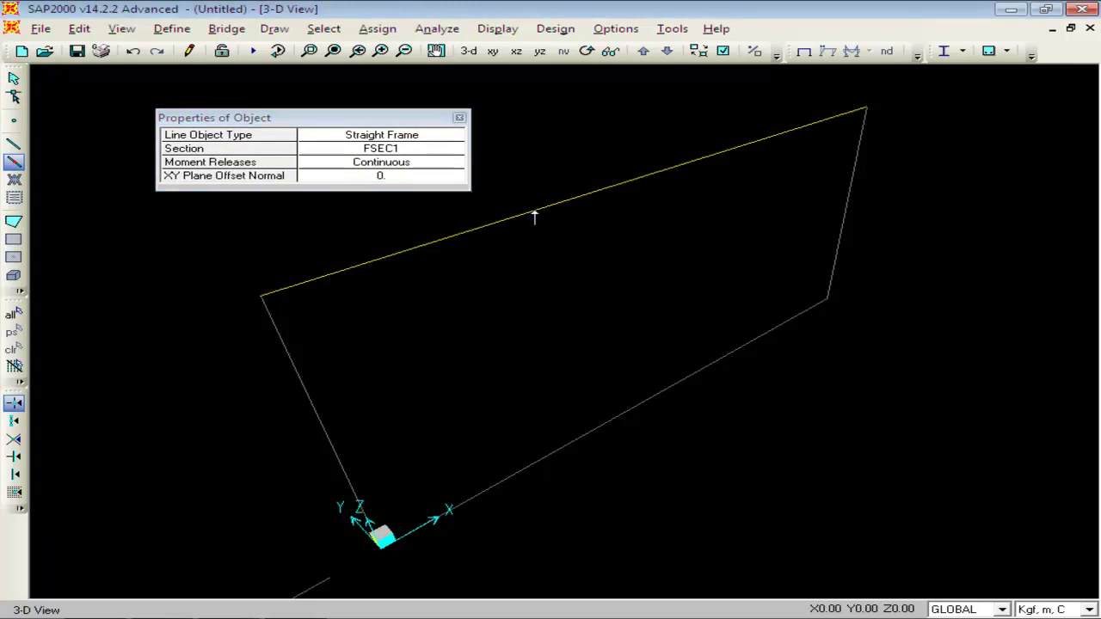
pyautogui.click(297, 384)
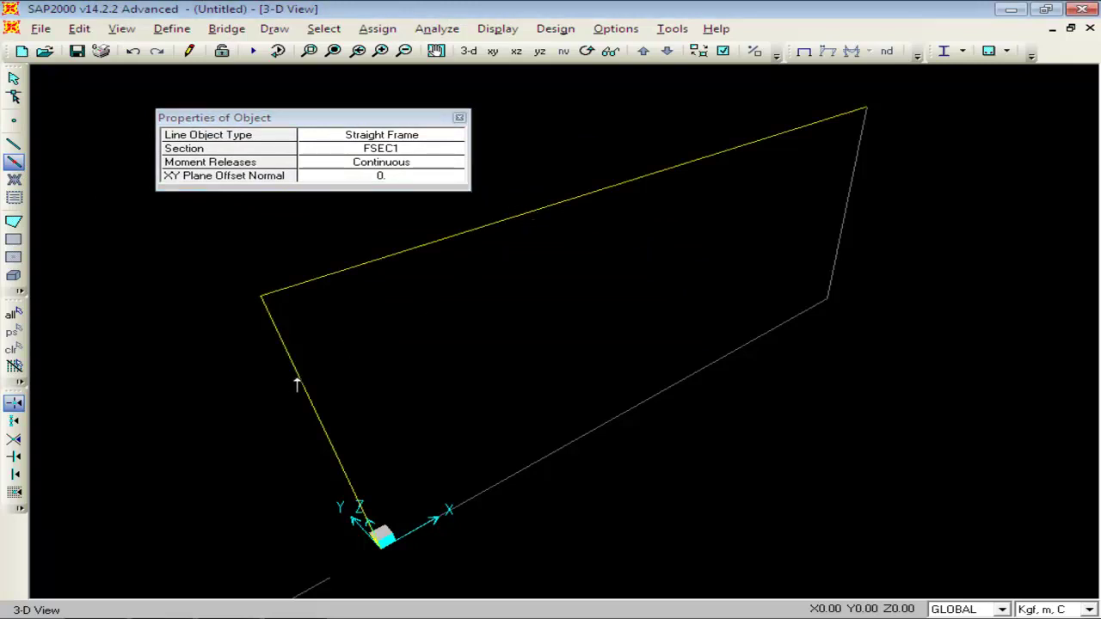
pyautogui.click(840, 237)
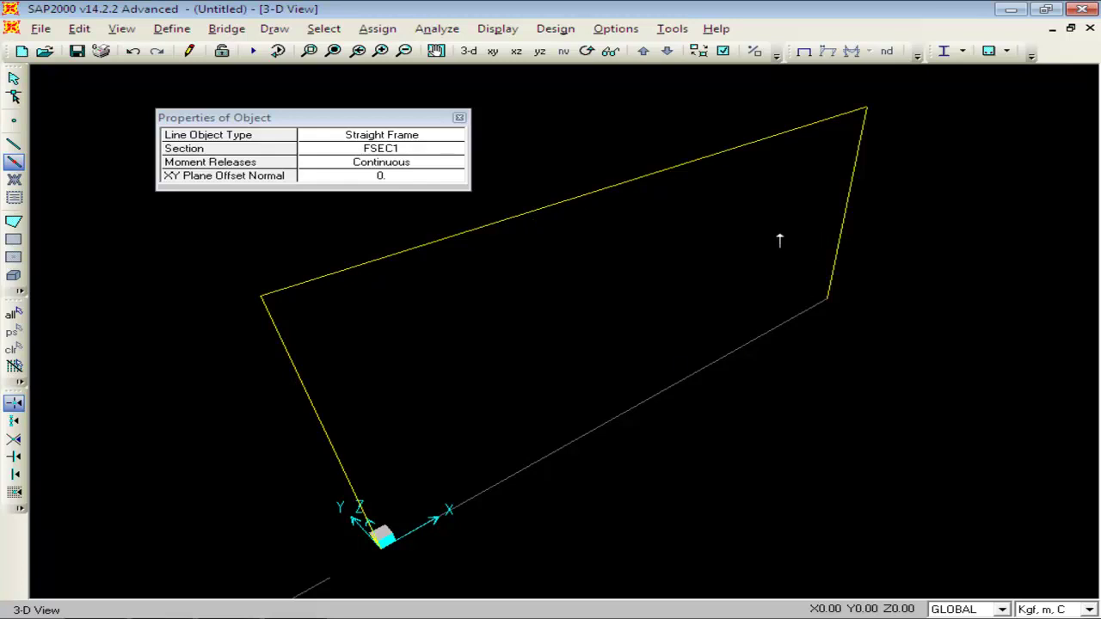
pyautogui.click(460, 117)
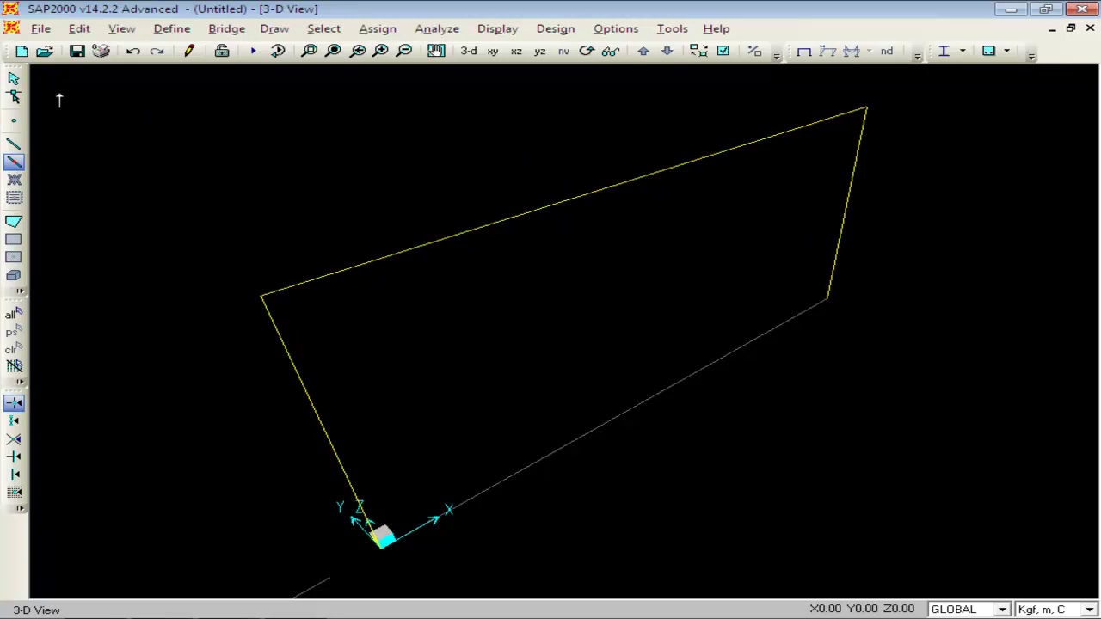
pyautogui.click(15, 80)
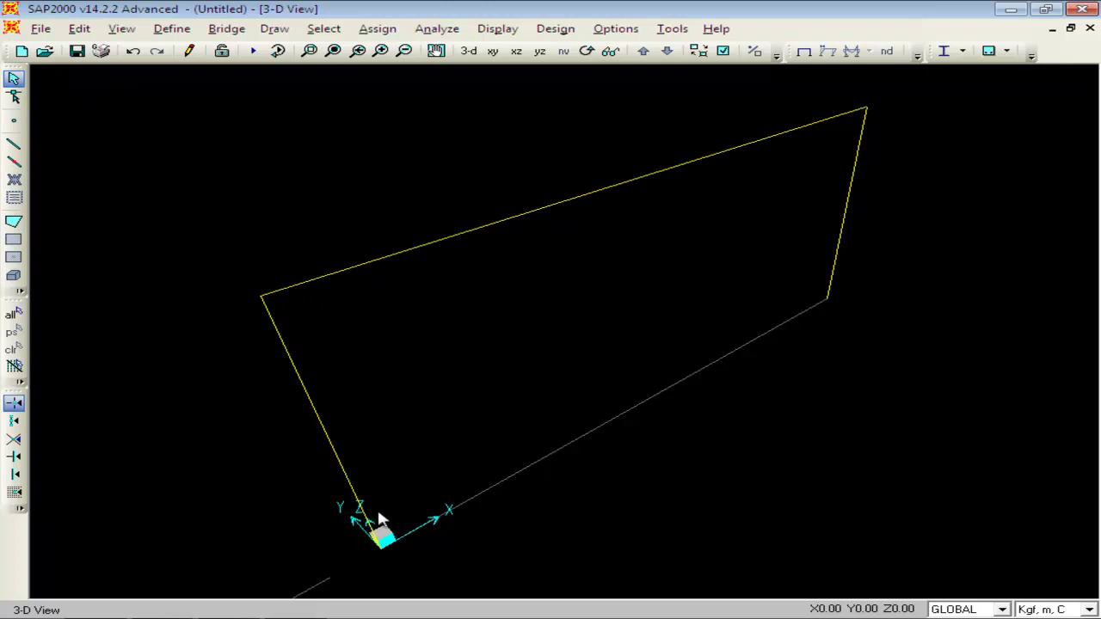
# Assign fixed joint restraints to the base joints of both columns
pyautogui.click(379, 549)
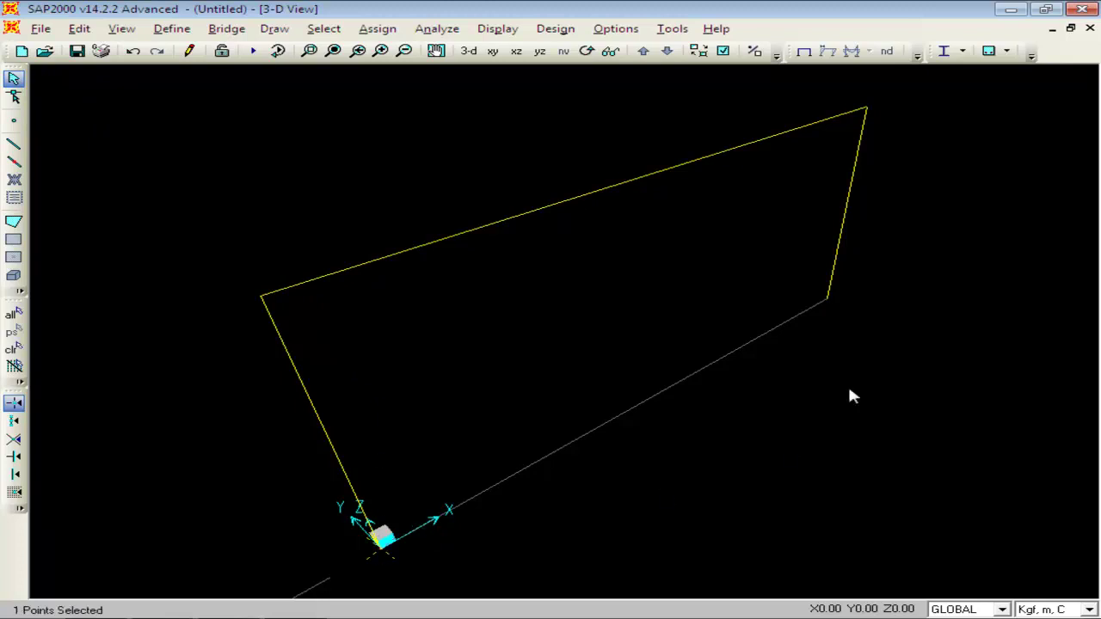
pyautogui.click(828, 299)
pyautogui.click(377, 29)
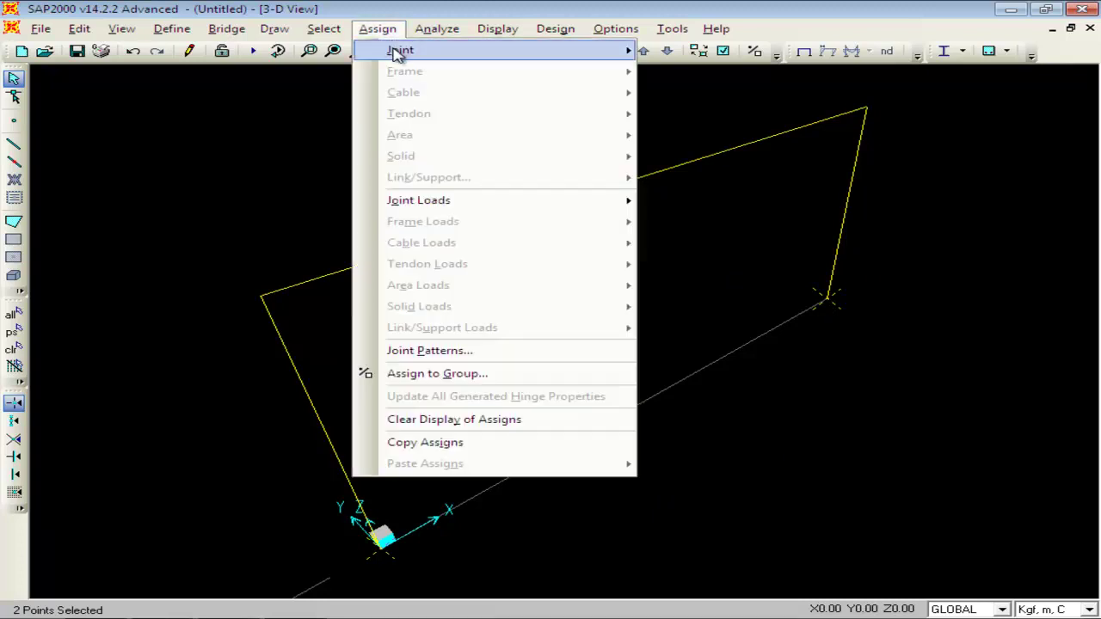
pyautogui.moveTo(568, 56)
pyautogui.click(688, 52)
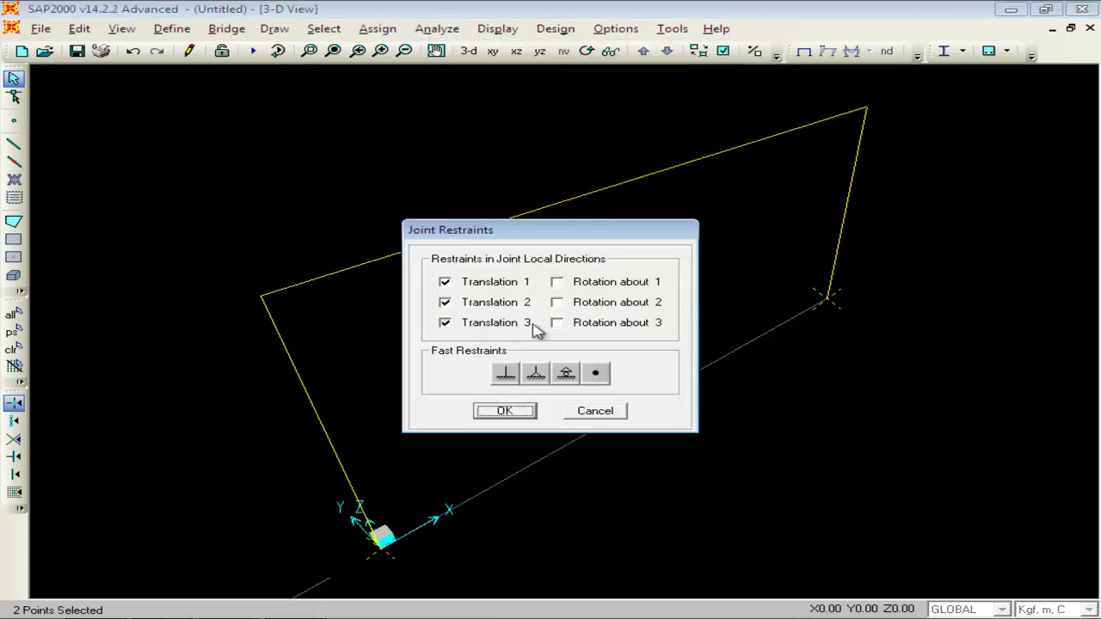
pyautogui.click(505, 375)
pyautogui.click(504, 411)
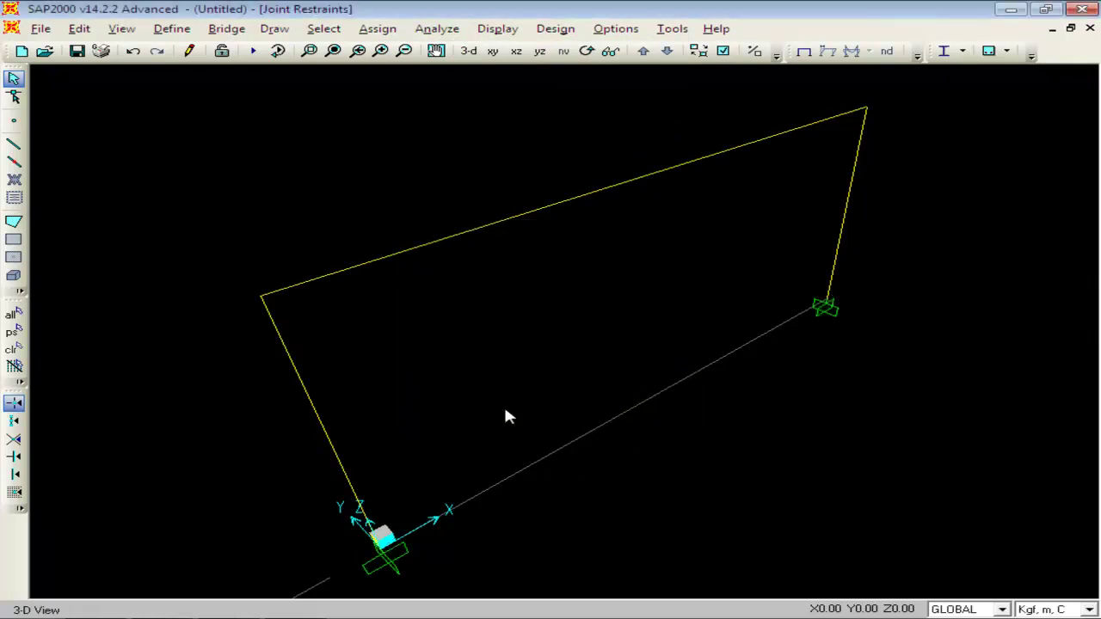
# In the XZ view, exclude the MODAL case from the run and analyse the DEAD case, saving the model as "pilih grid"
pyautogui.click(515, 51)
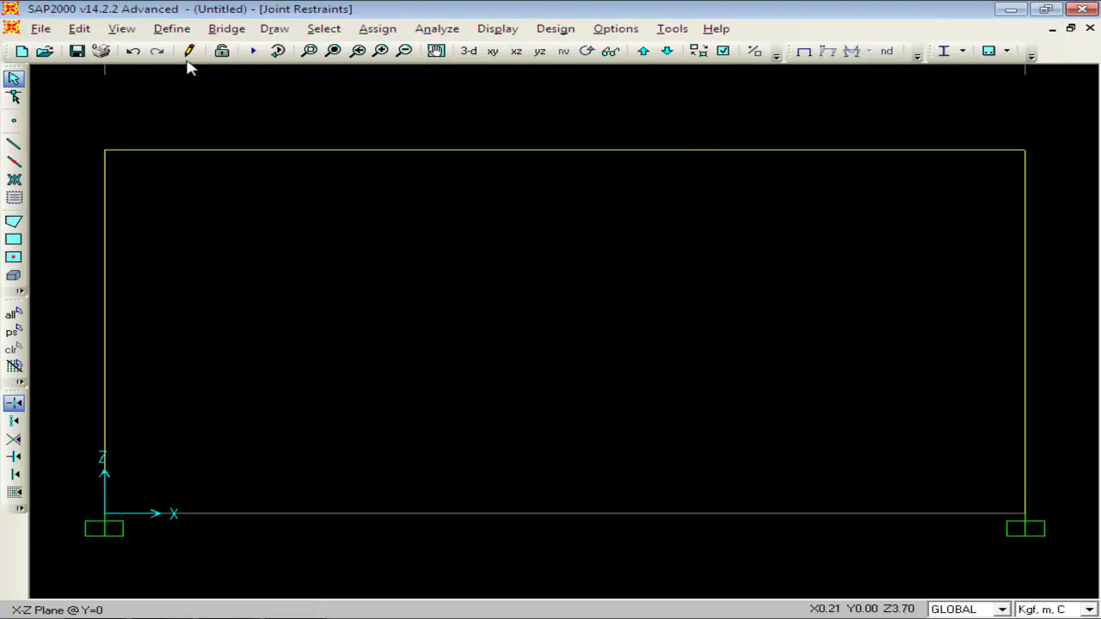
pyautogui.click(253, 51)
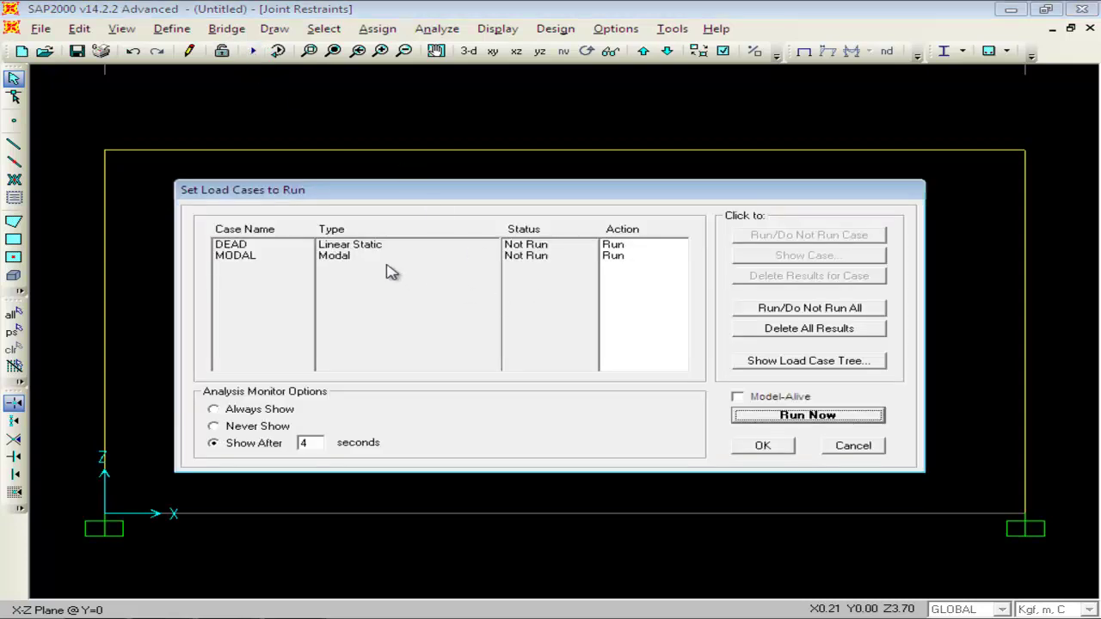
pyautogui.click(337, 257)
pyautogui.click(814, 241)
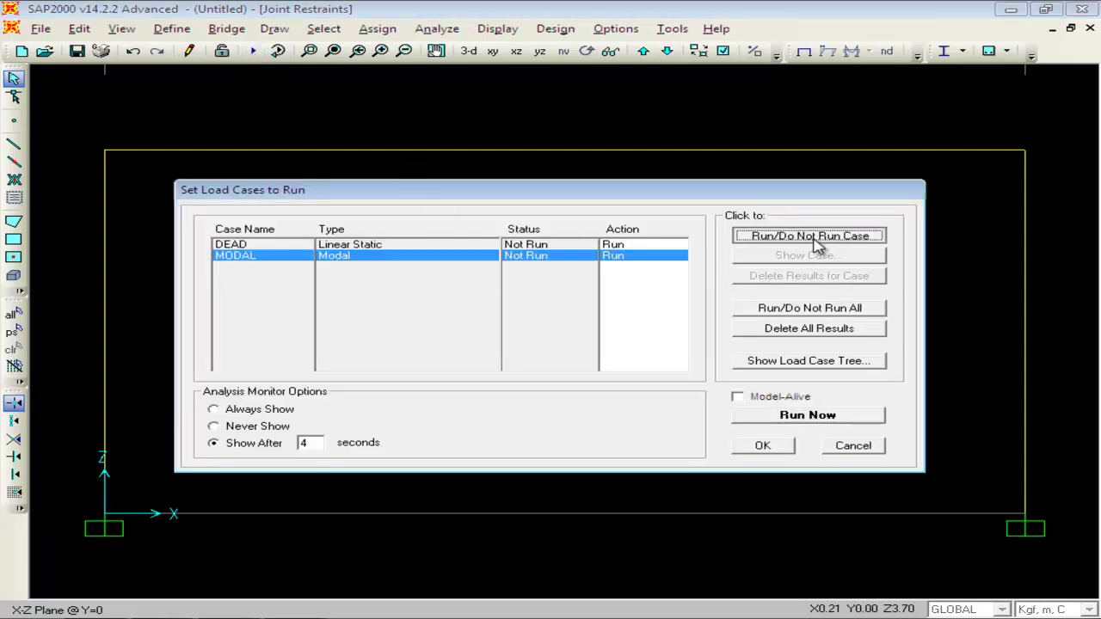
pyautogui.click(809, 415)
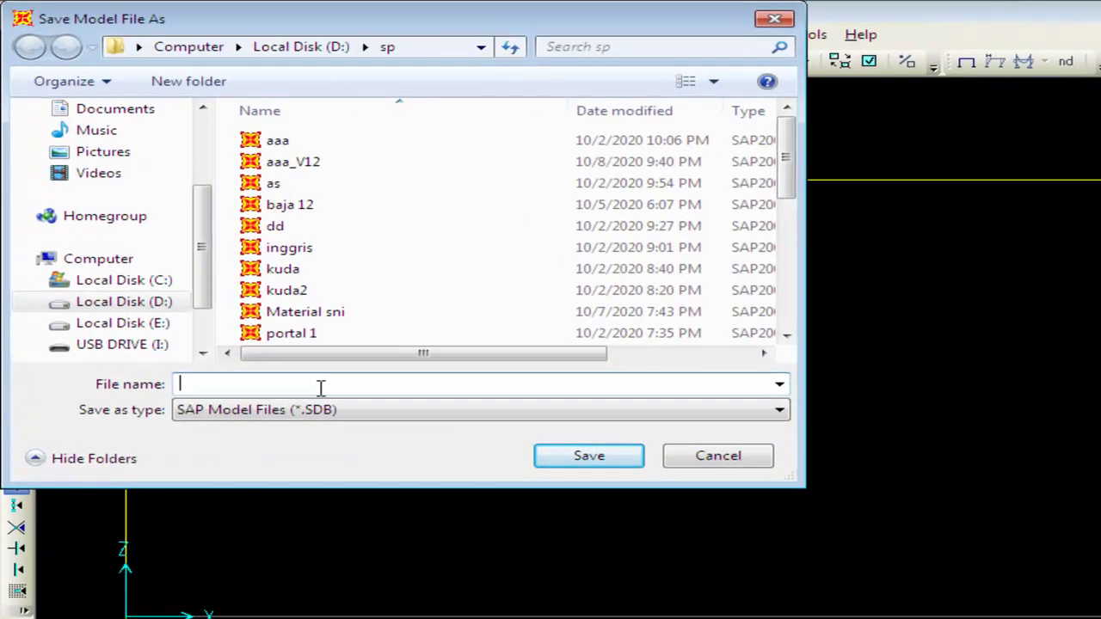
pyautogui.write('pilih grid')
pyautogui.click(616, 459)
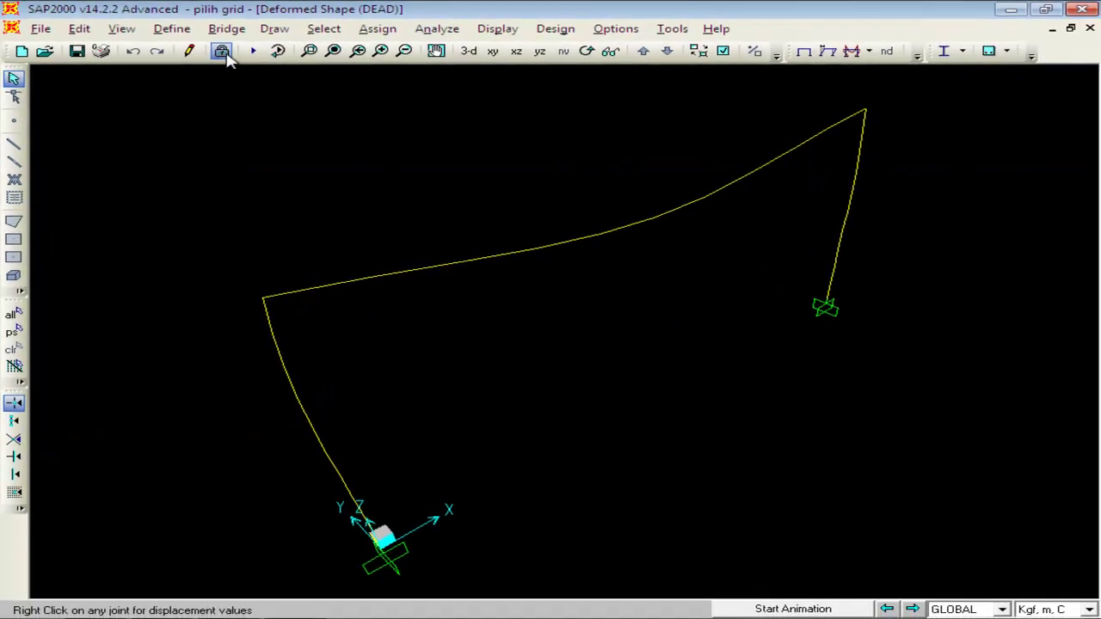
# Unlock the analysed model and select both base joints and the top joint of the far column
pyautogui.click(223, 52)
pyautogui.click(574, 384)
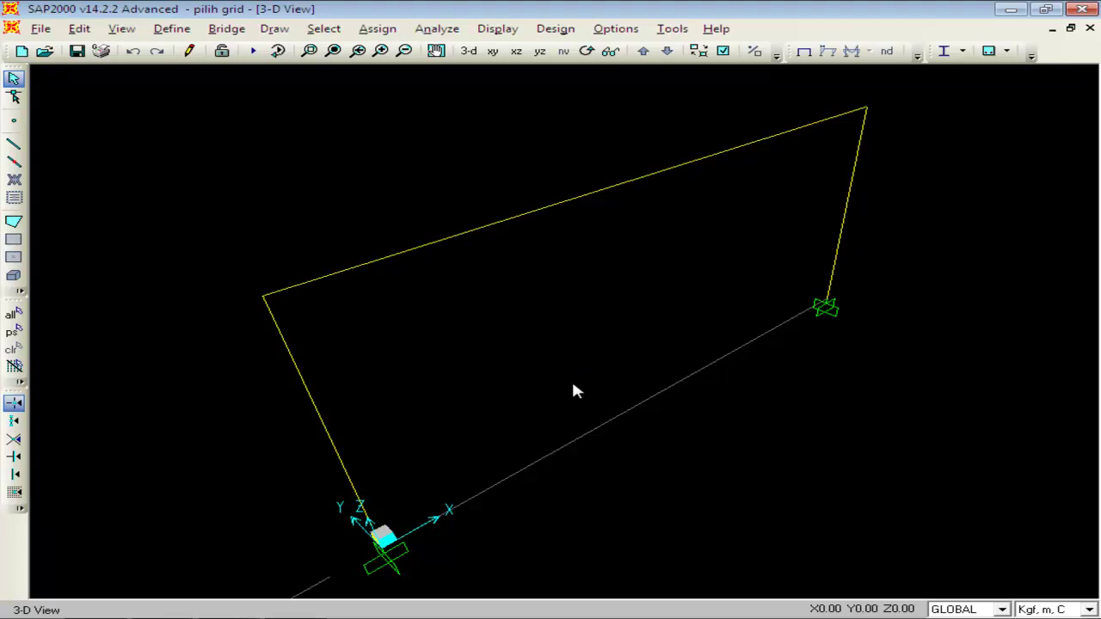
pyautogui.click(384, 559)
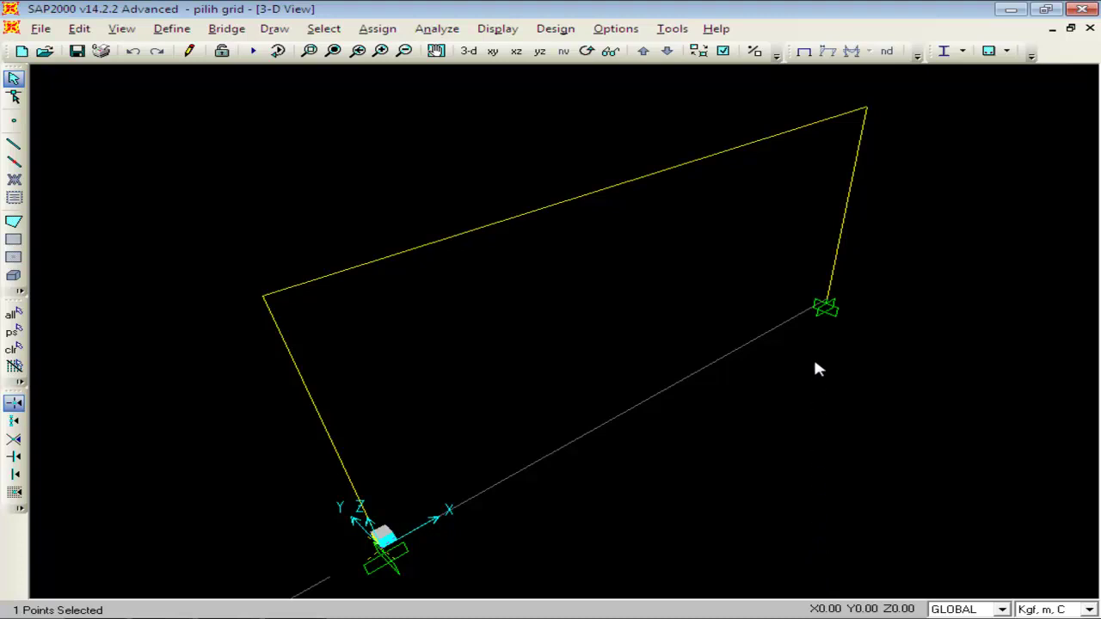
pyautogui.click(825, 307)
pyautogui.click(270, 300)
pyautogui.click(270, 296)
pyautogui.click(867, 108)
# Start another new model from the Grid Only template, saving the changes to the pilih grid model
pyautogui.click(40, 28)
pyautogui.click(52, 49)
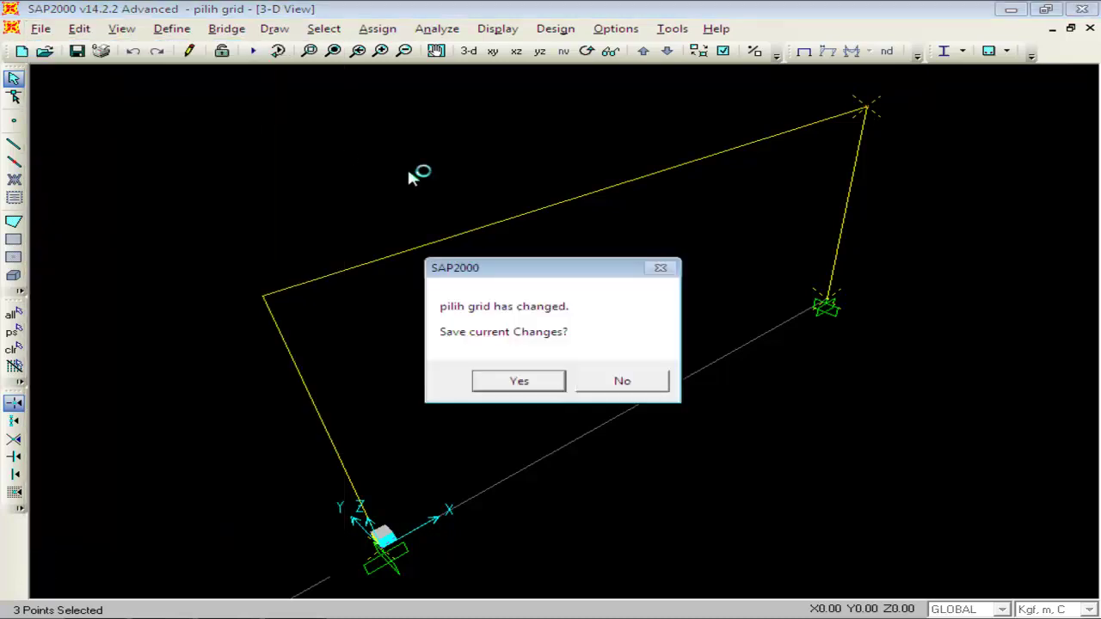
pyautogui.click(538, 381)
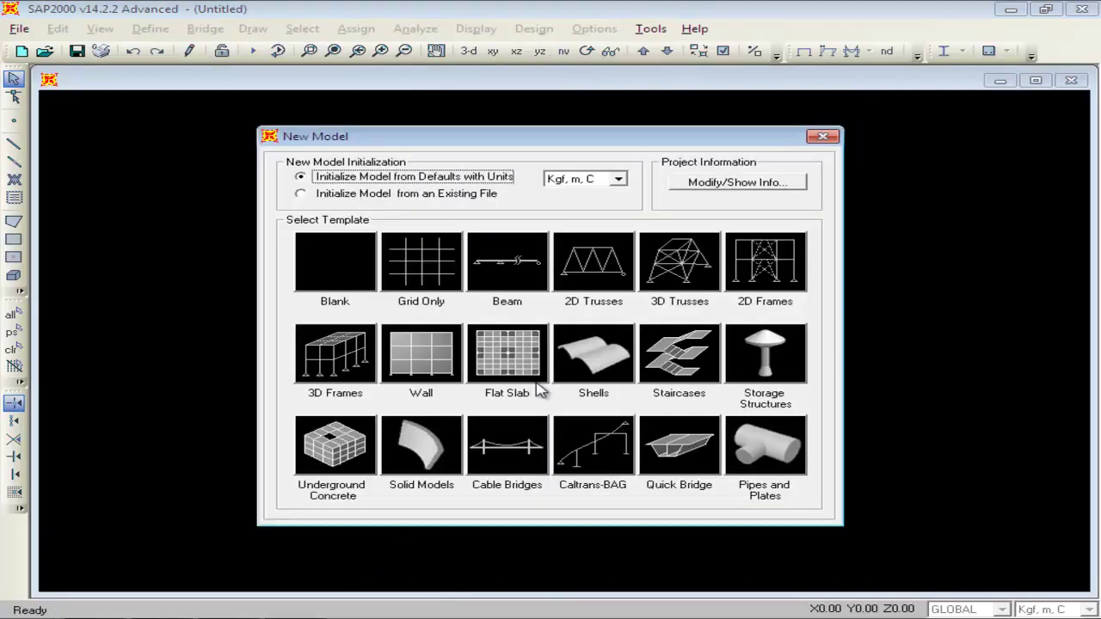
pyautogui.click(408, 262)
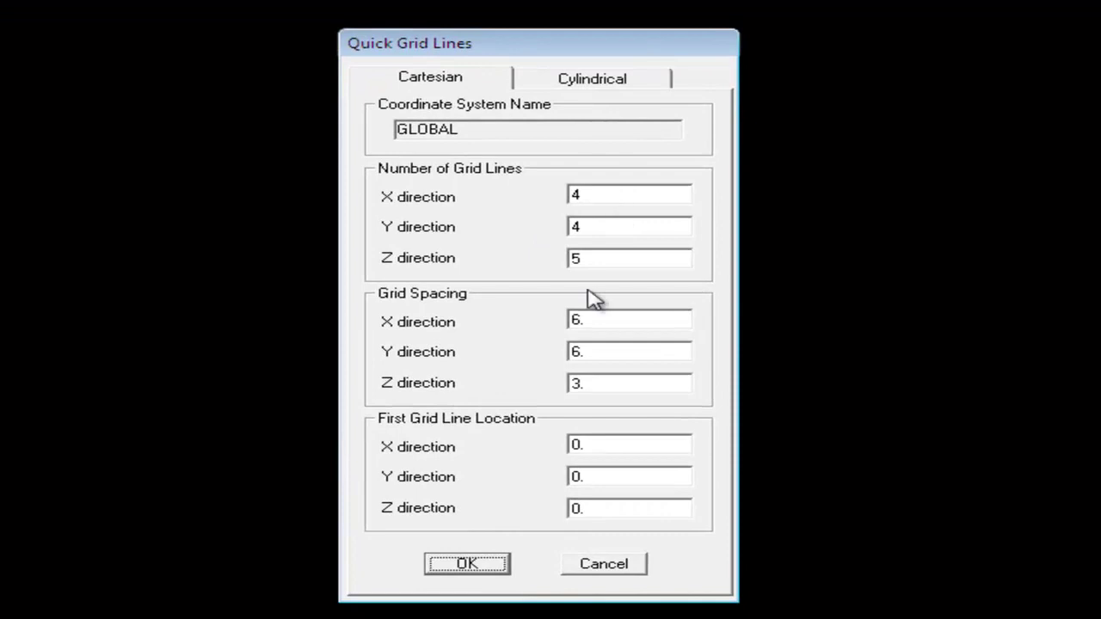
# Create a grid with 2 lines in X, 1 in Y and 2 in Z, using an X spacing of 4 m
pyautogui.click(624, 318)
pyautogui.click(602, 352)
pyautogui.click(606, 385)
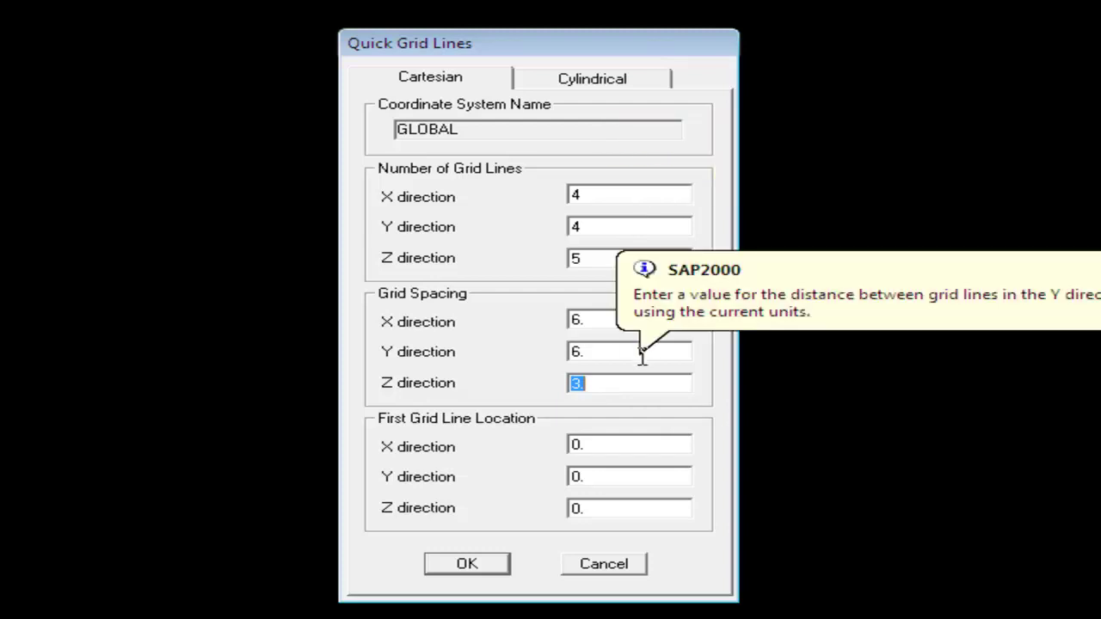
pyautogui.click(618, 197)
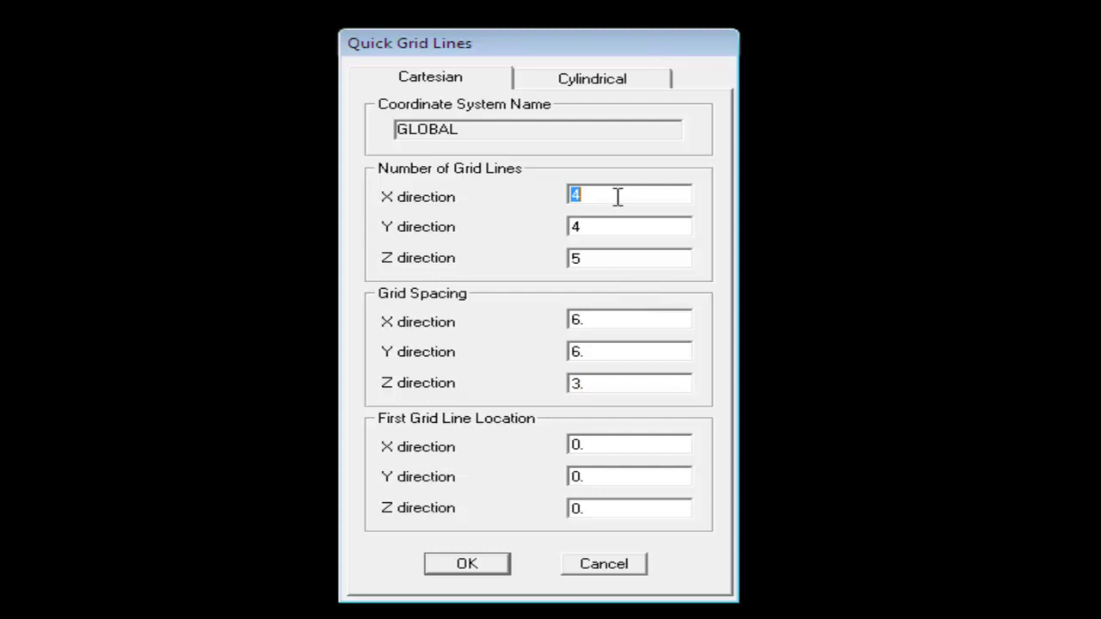
pyautogui.write('2')
pyautogui.click(607, 227)
pyautogui.write('1')
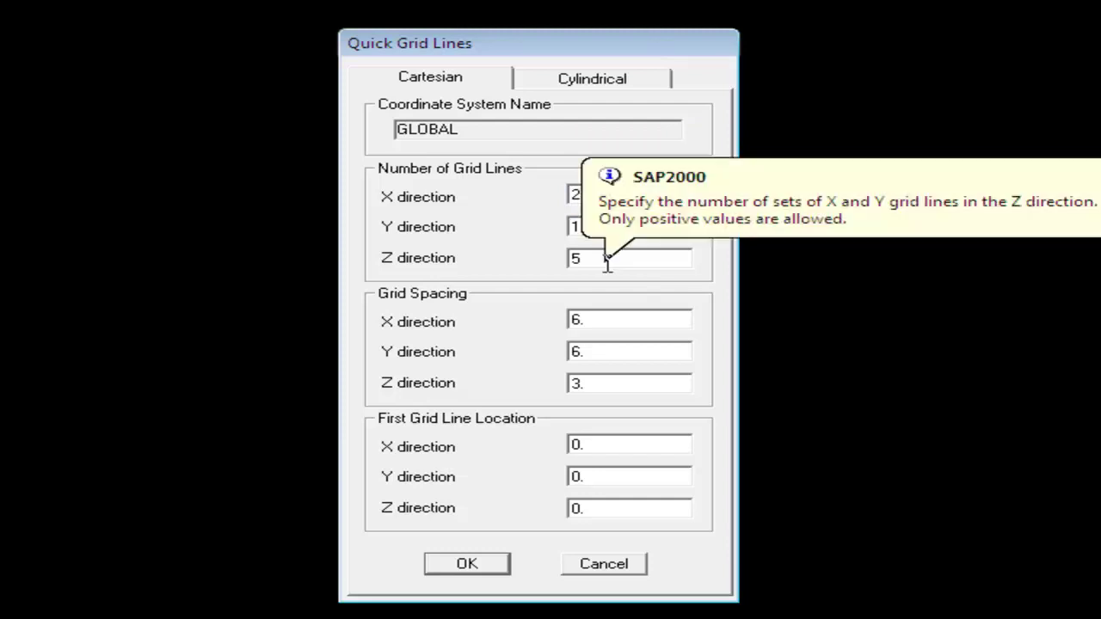
pyautogui.click(607, 263)
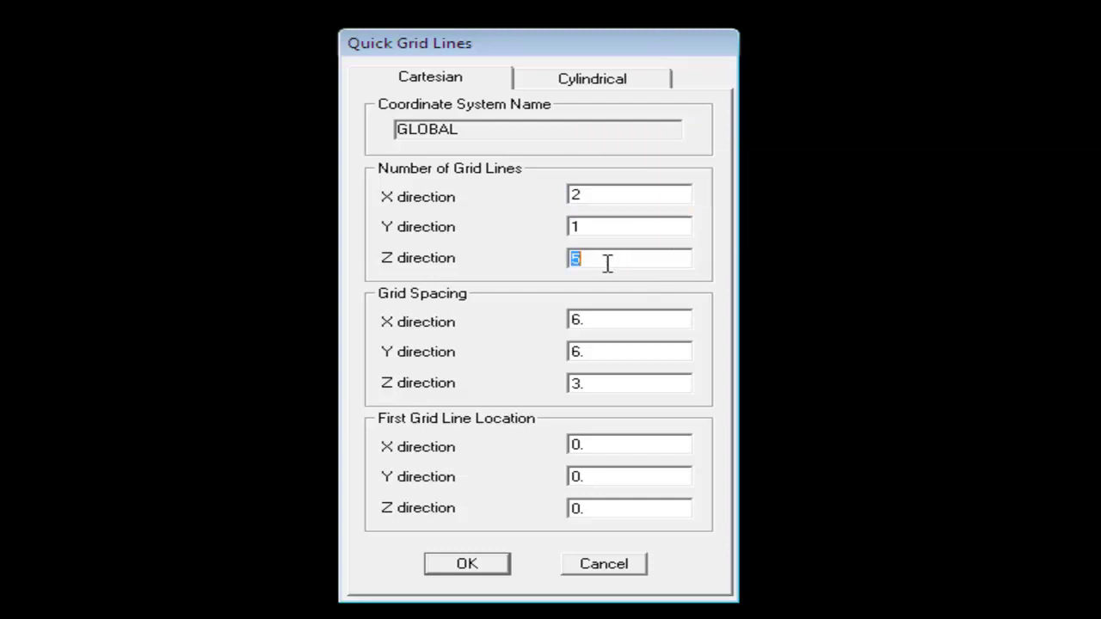
pyautogui.write('2')
pyautogui.click(622, 320)
pyautogui.write('4')
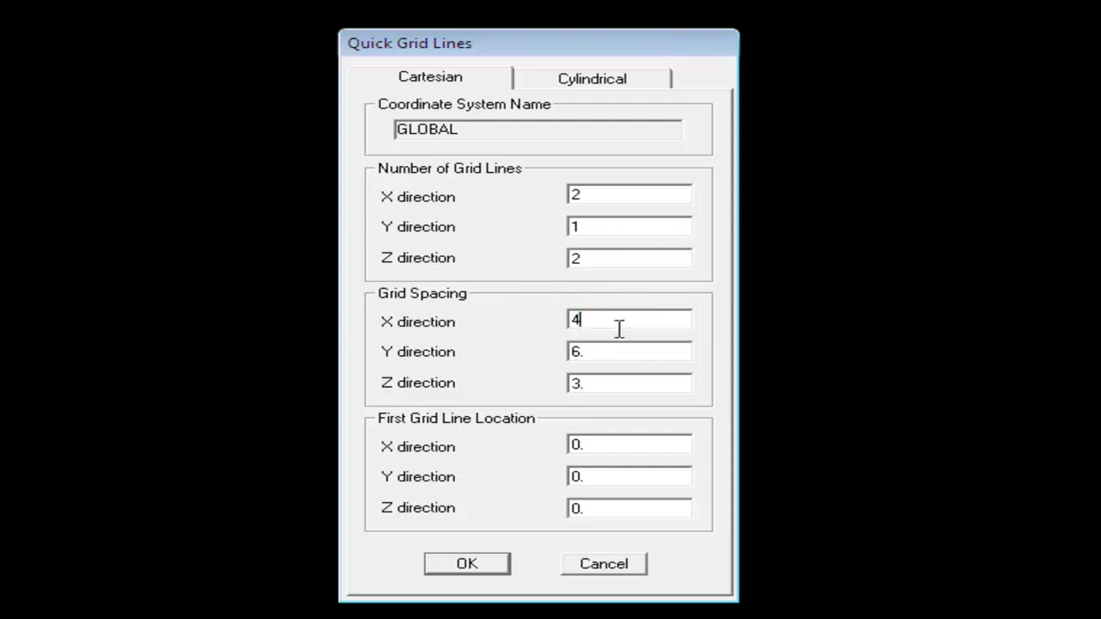
pyautogui.click(497, 571)
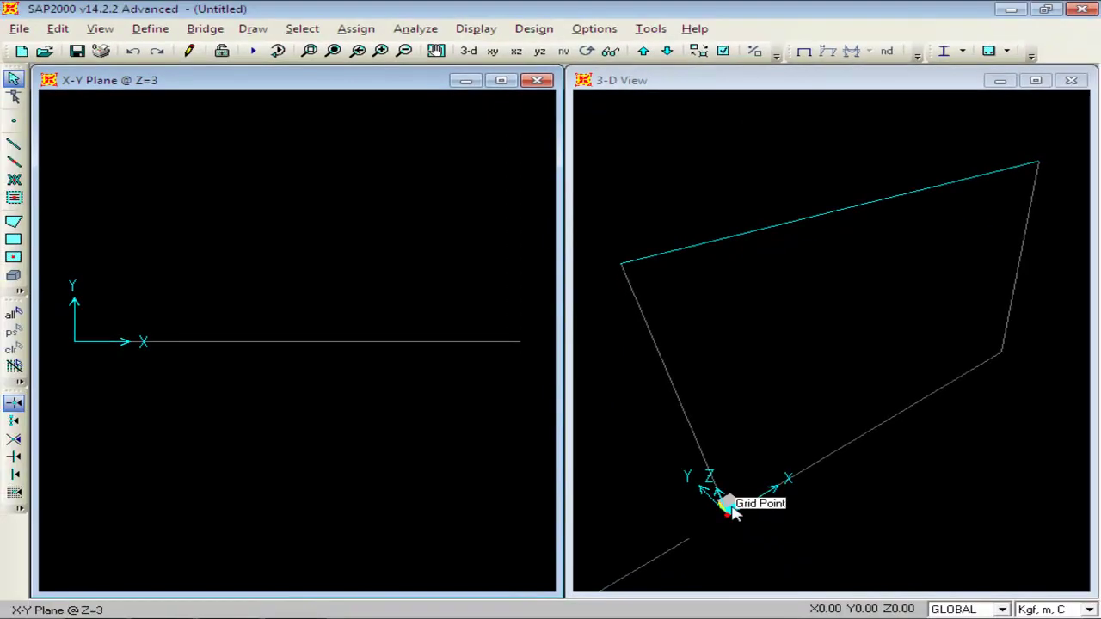
# In a maximized 3-D view, draw straight FSEC1 frame members for the two columns and the beam of the 4 m bay
pyautogui.click(1000, 361)
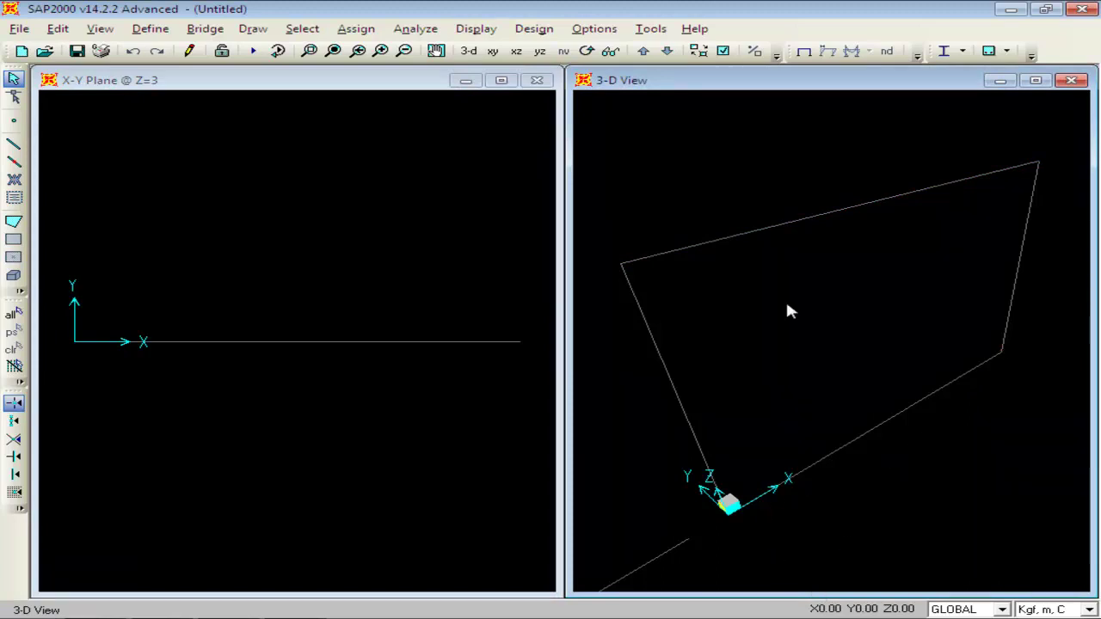
pyautogui.click(1035, 80)
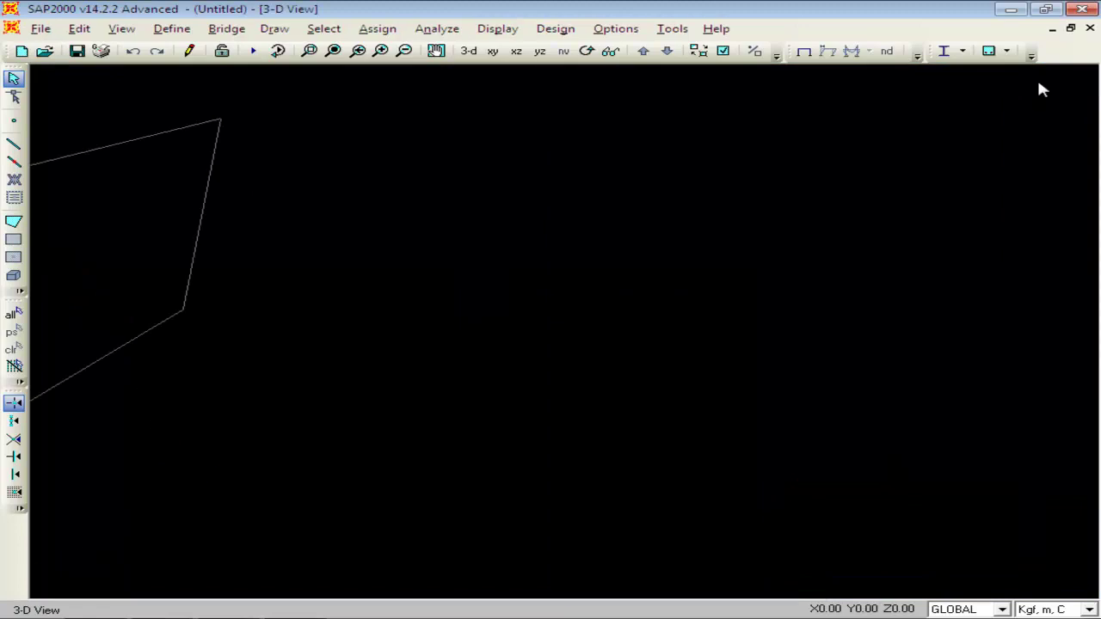
pyautogui.click(470, 52)
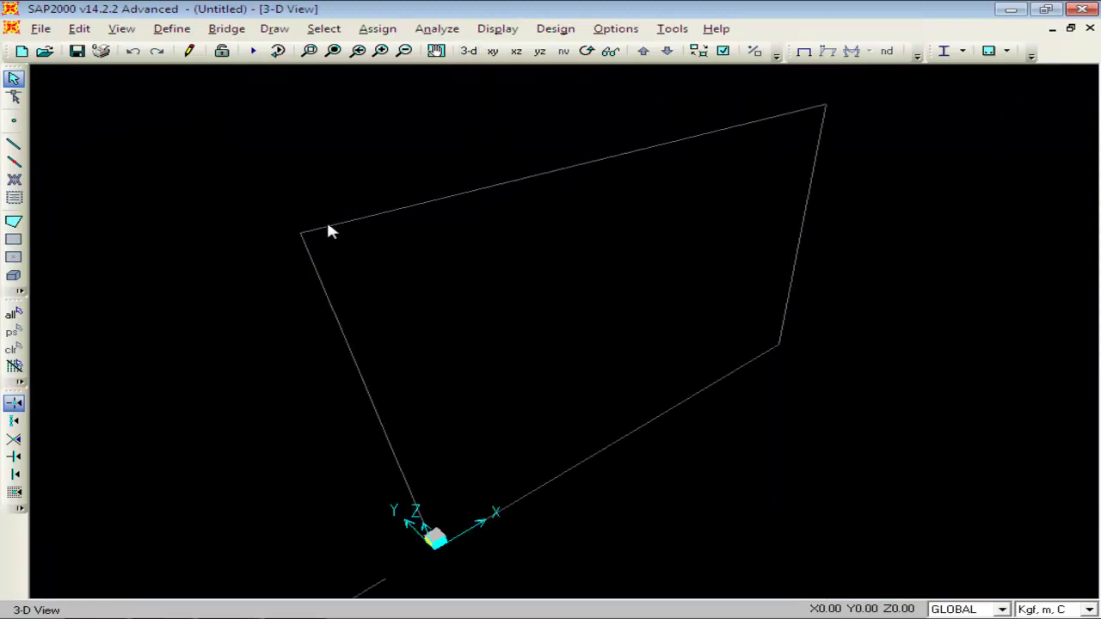
pyautogui.click(13, 161)
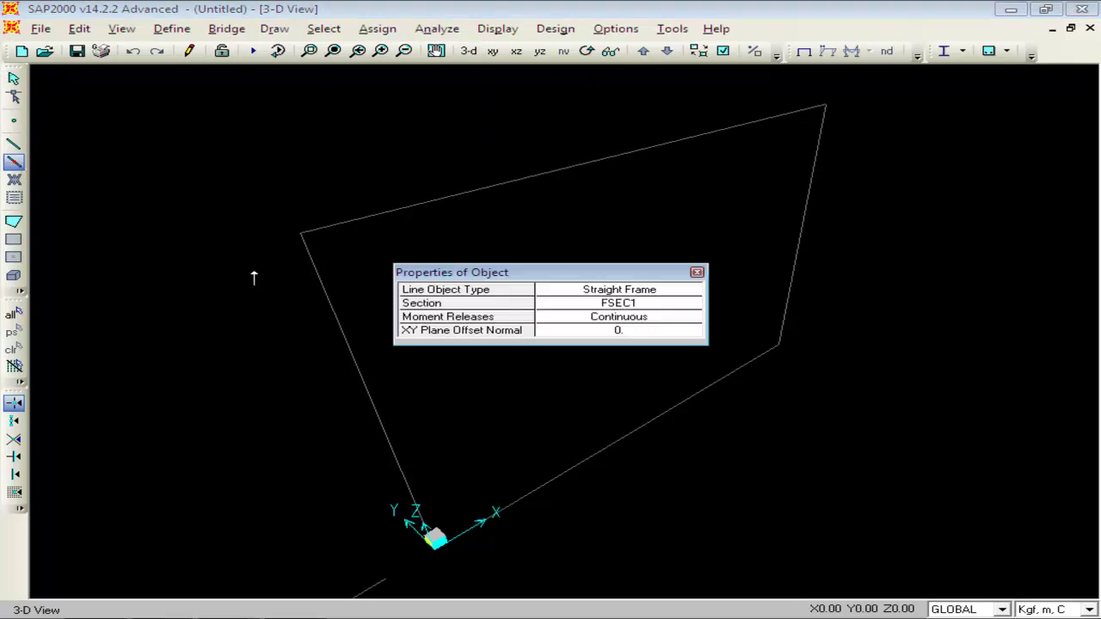
pyautogui.click(334, 315)
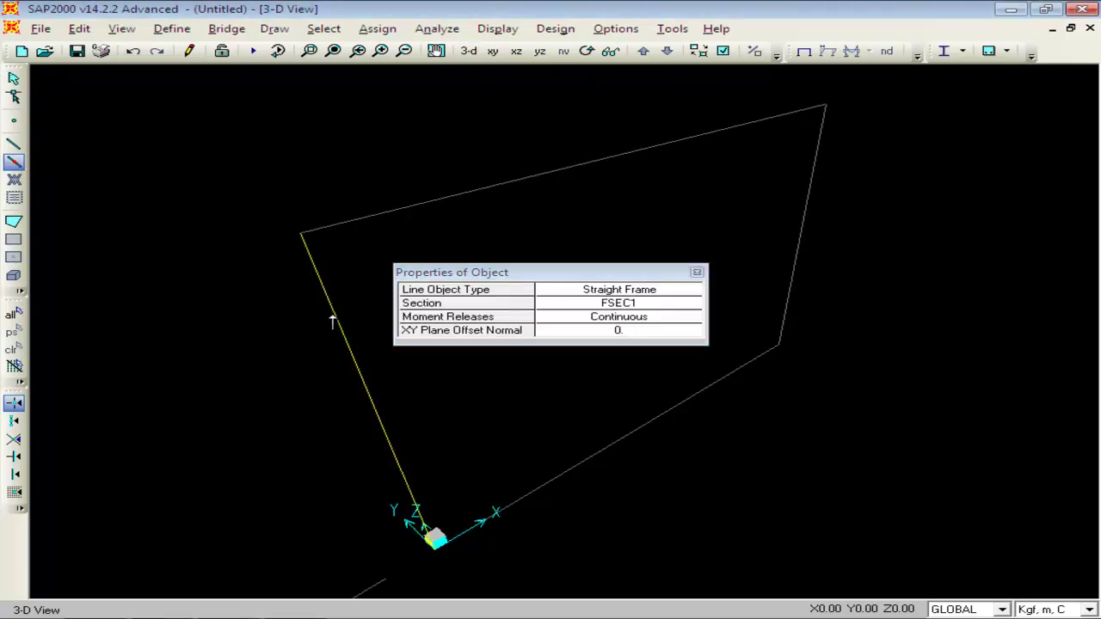
pyautogui.click(430, 208)
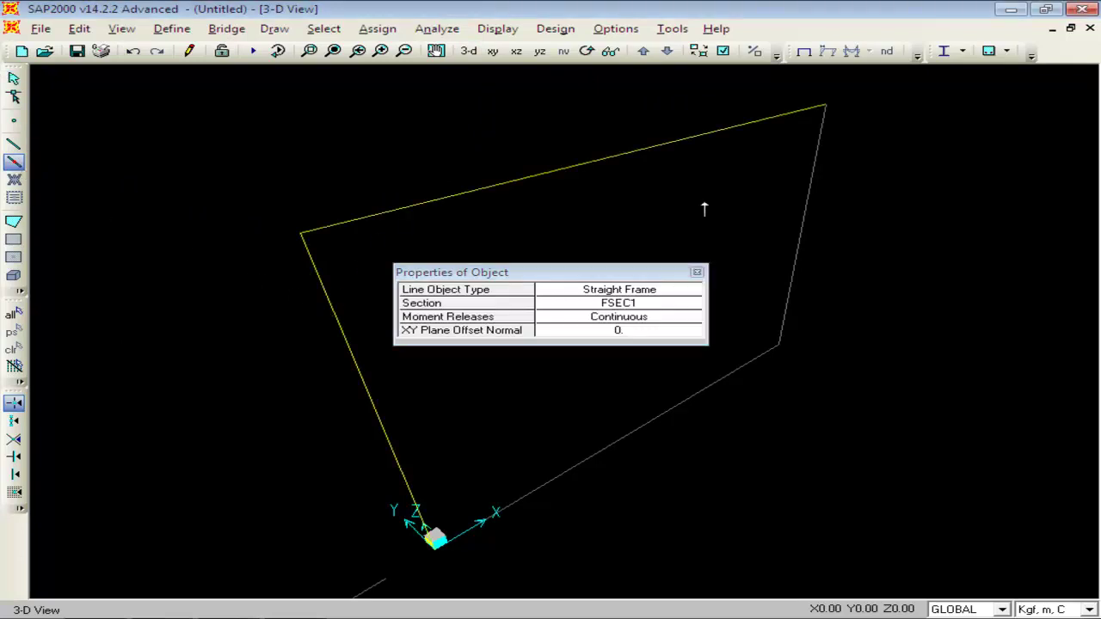
pyautogui.click(807, 209)
pyautogui.click(696, 272)
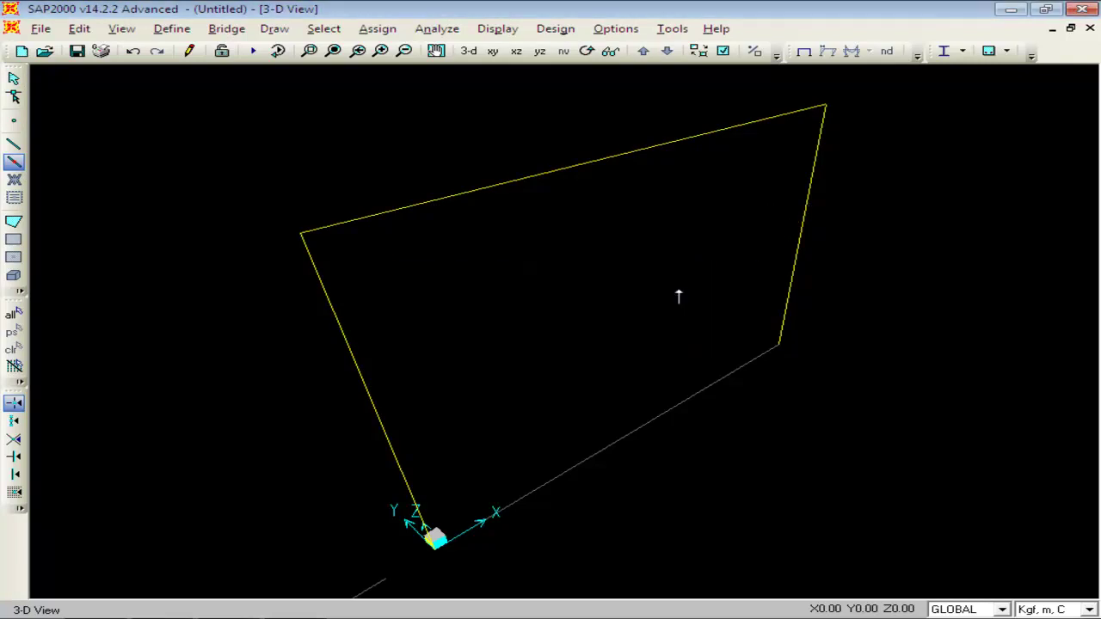
pyautogui.click(14, 78)
# Select the two column base joints and assign them fixed joint restraints
pyautogui.click(435, 538)
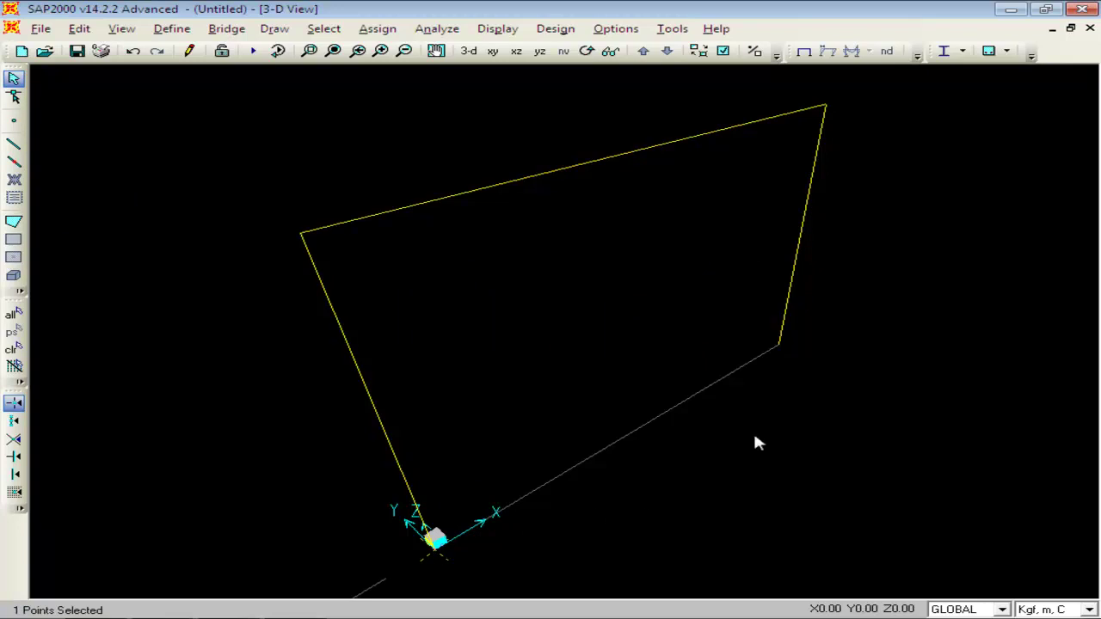
pyautogui.click(785, 348)
pyautogui.click(377, 28)
pyautogui.moveTo(404, 53)
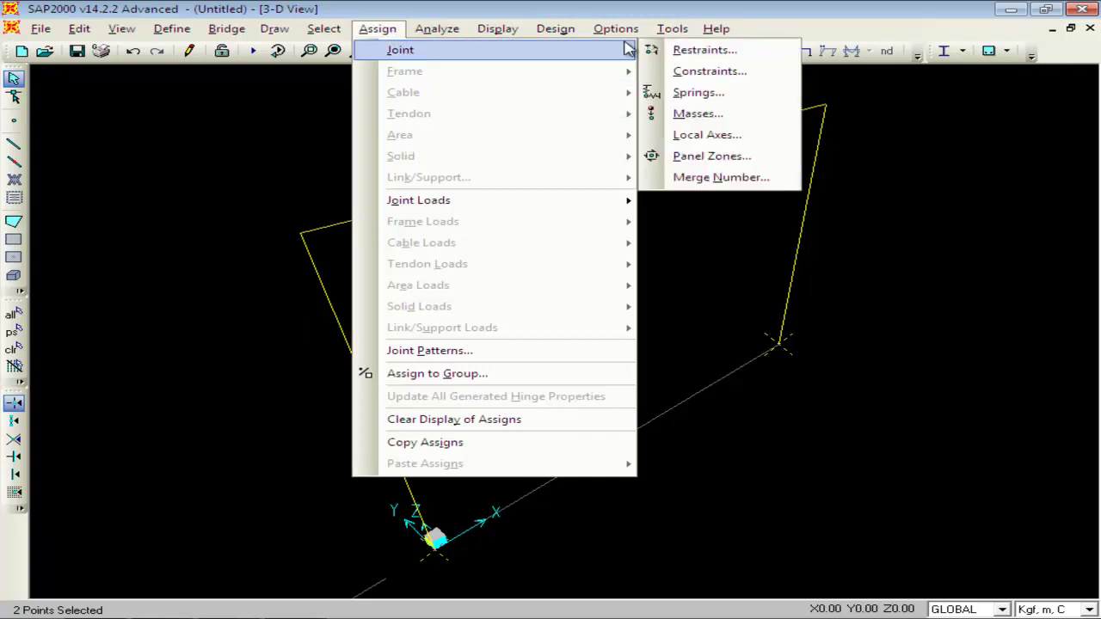
pyautogui.click(676, 49)
pyautogui.click(506, 372)
pyautogui.click(505, 410)
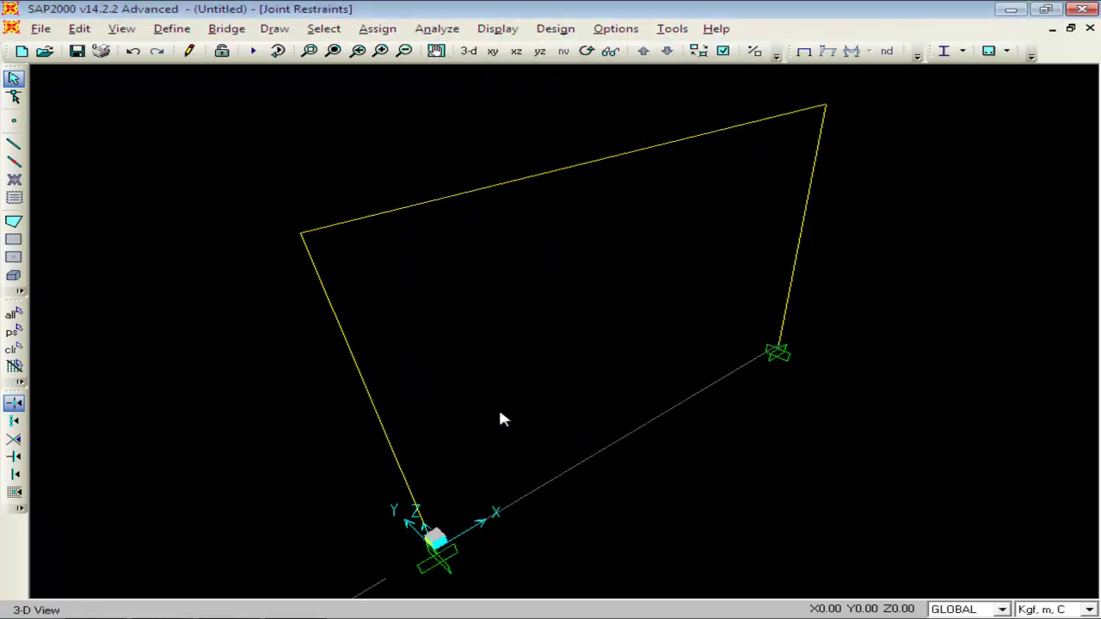
# In the XZ view, inspect the location coordinates of each column's base joint without changing them
pyautogui.click(516, 51)
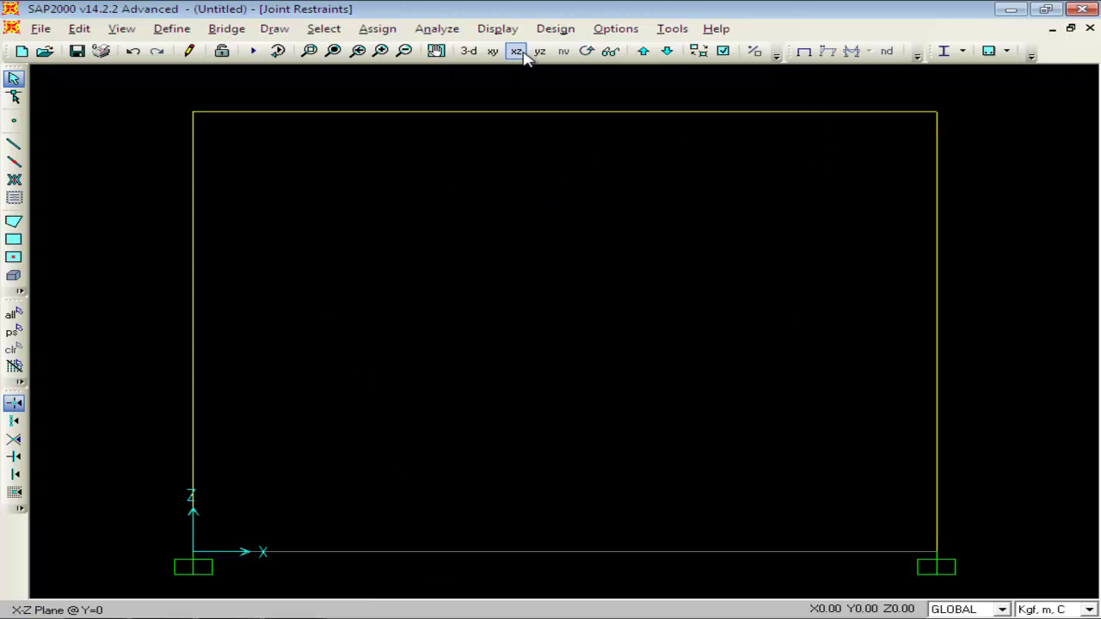
pyautogui.click(194, 553)
pyautogui.rightClick(194, 555)
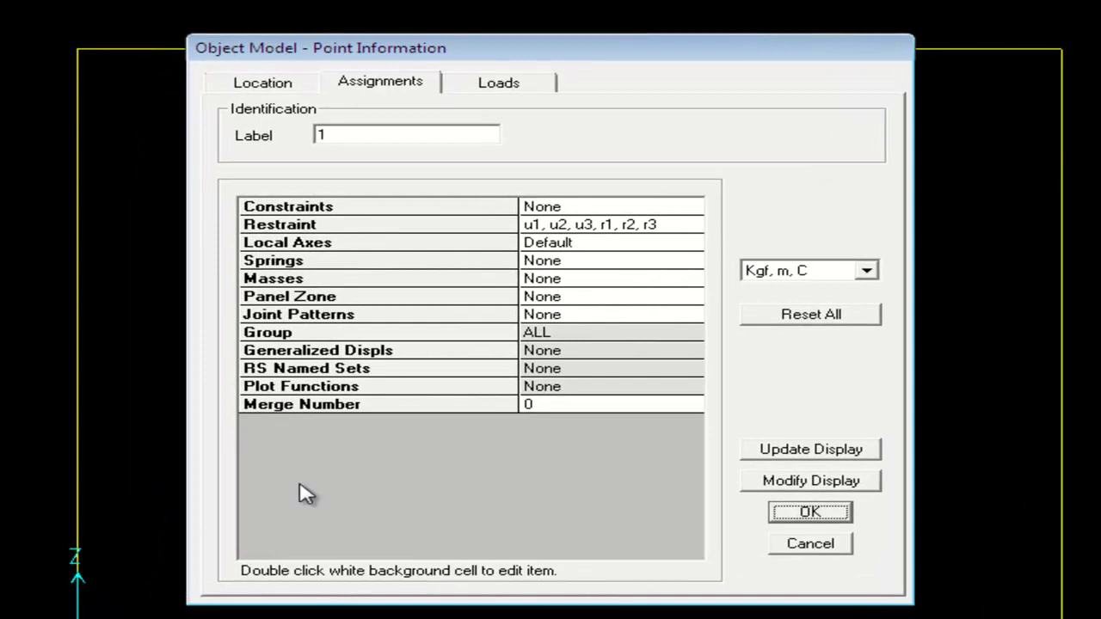
pyautogui.click(286, 86)
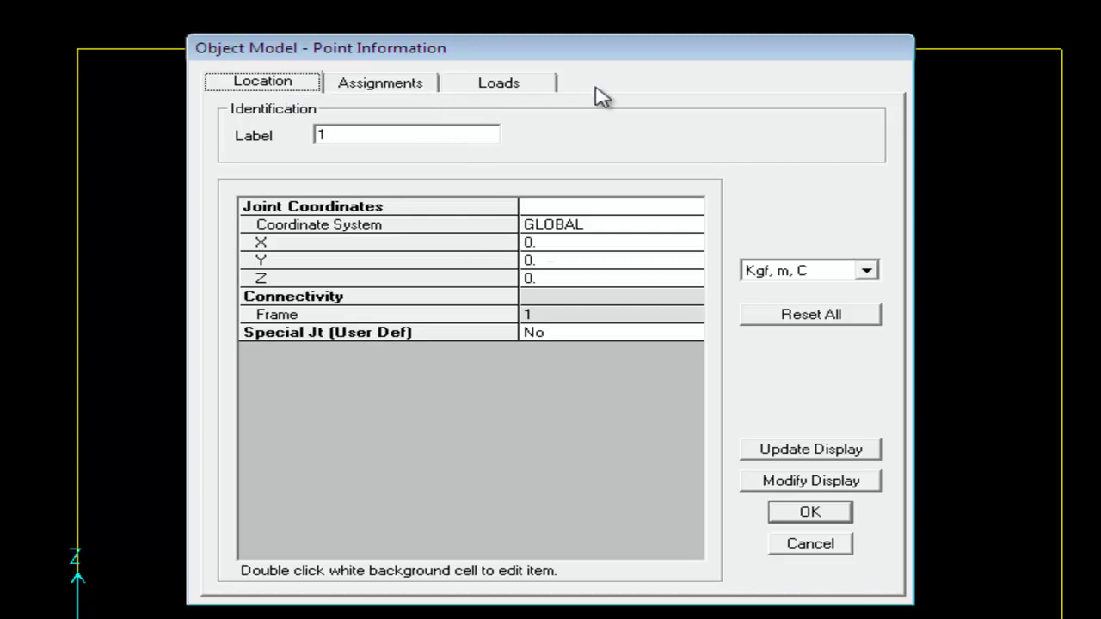
pyautogui.click(808, 546)
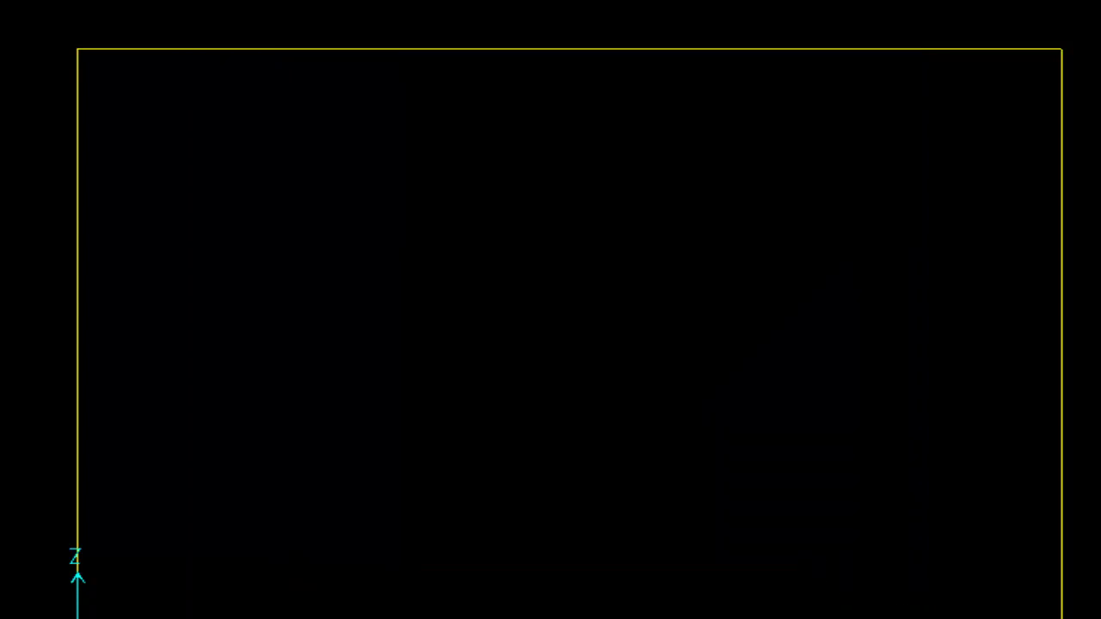
pyautogui.rightClick(941, 561)
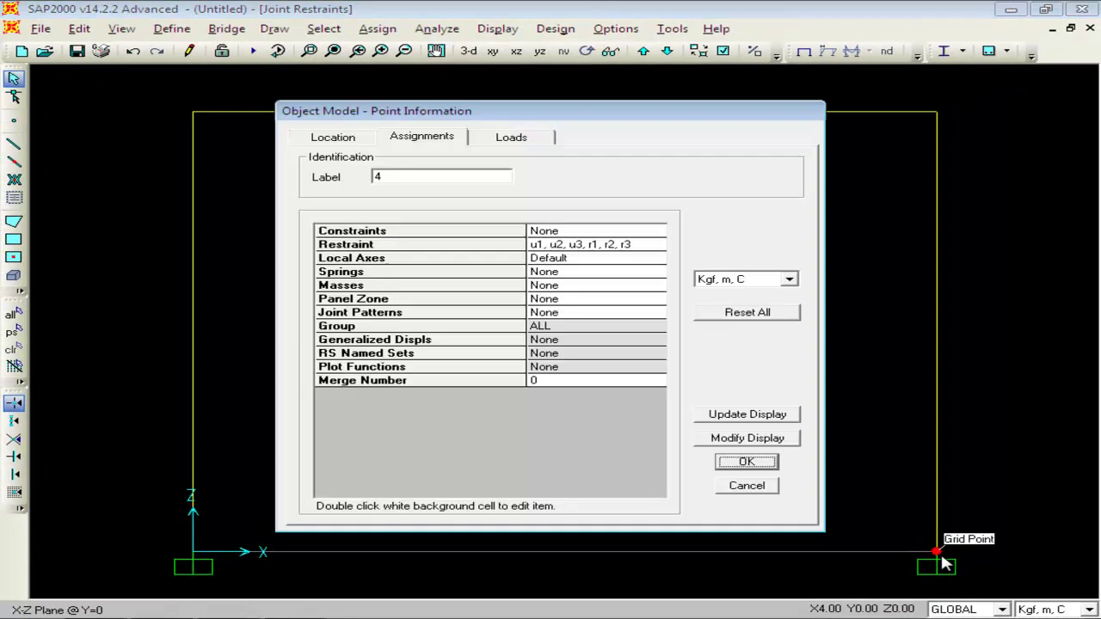
pyautogui.click(339, 141)
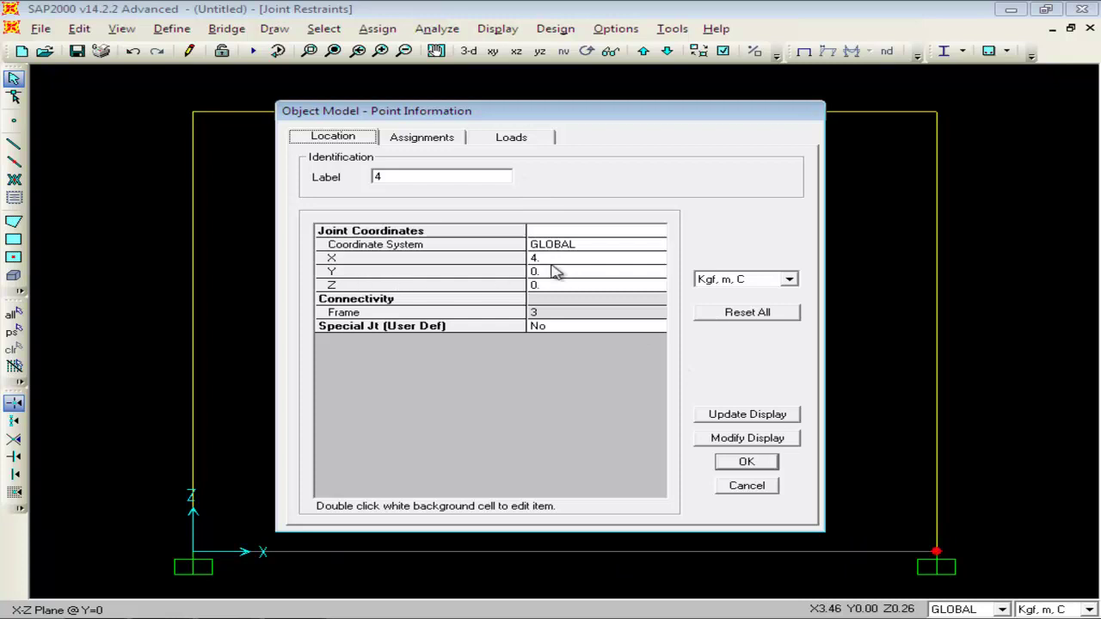
pyautogui.click(748, 487)
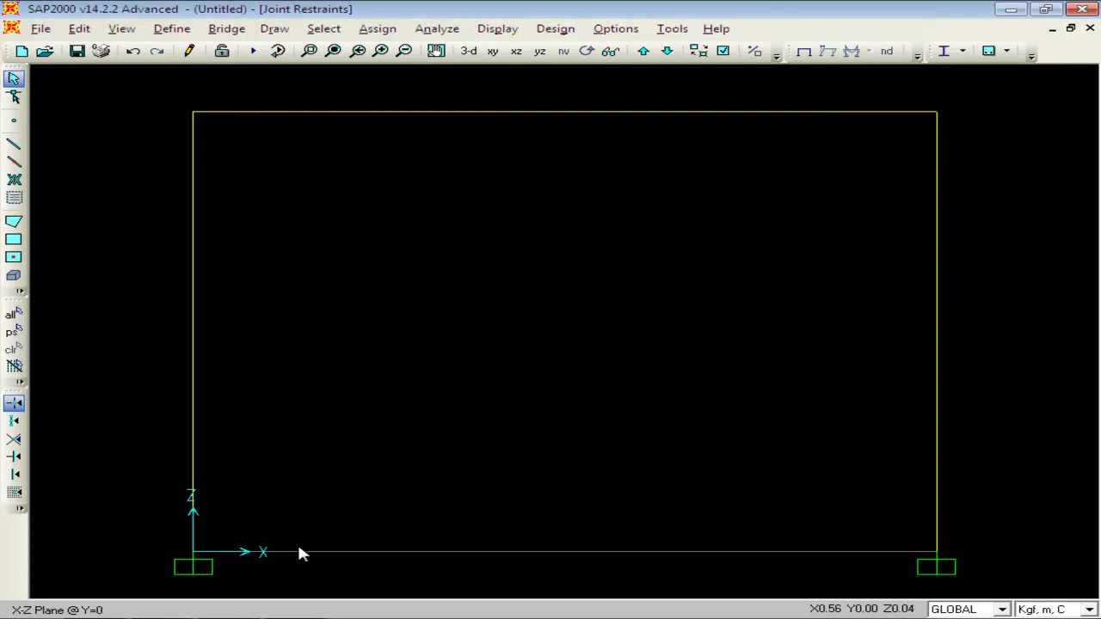
# Review the location, loads and assignments of the base joint at X = 4 m without changing them
pyautogui.rightClick(934, 552)
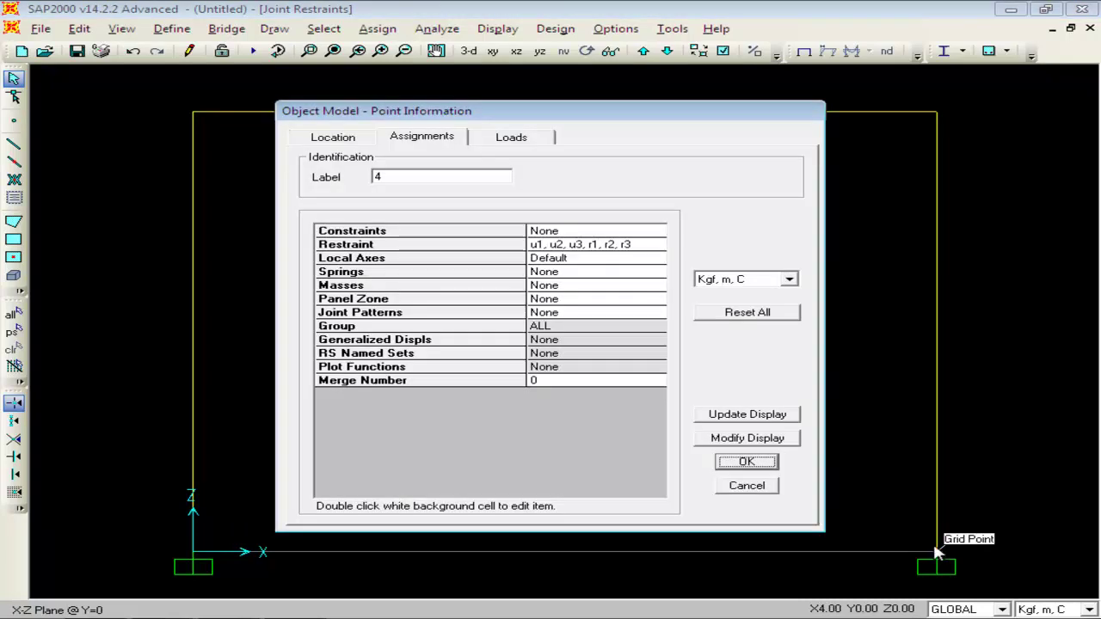
pyautogui.click(344, 140)
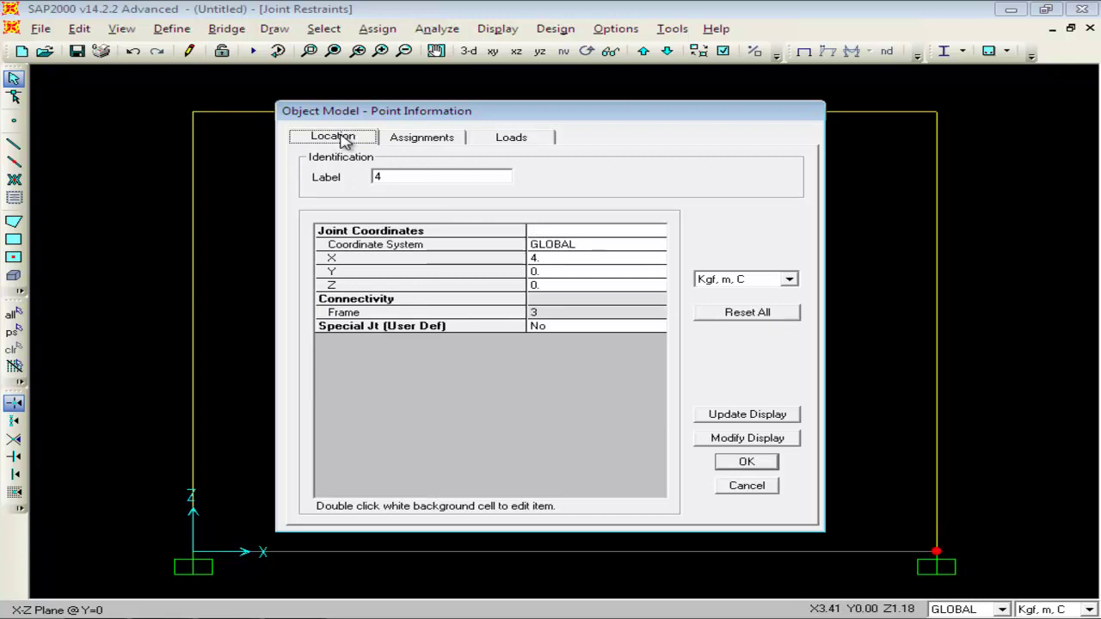
pyautogui.click(538, 141)
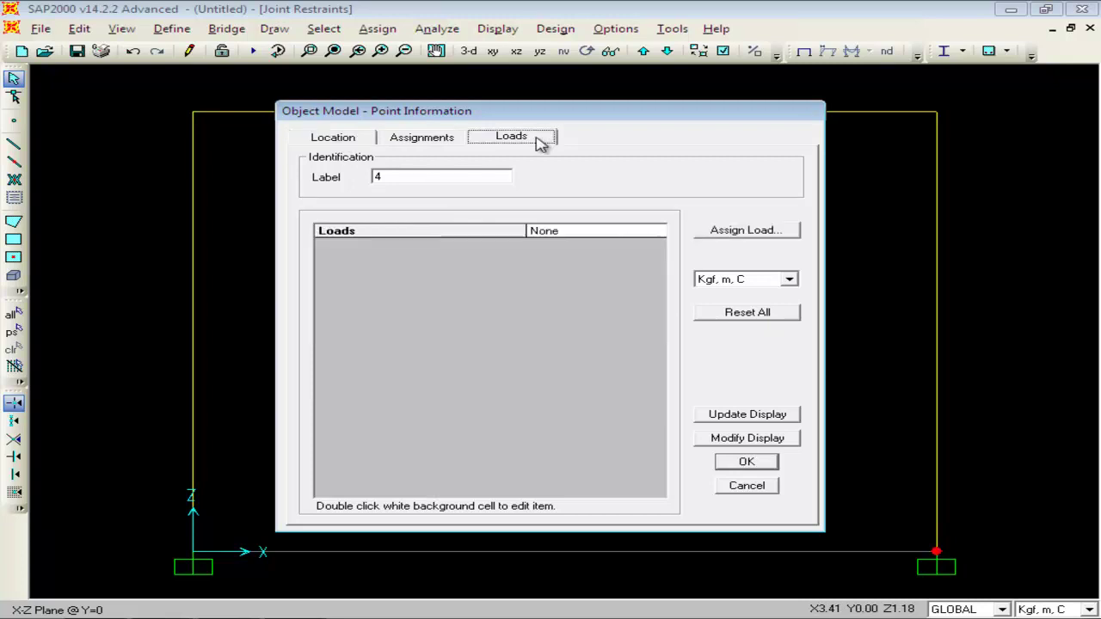
pyautogui.click(437, 142)
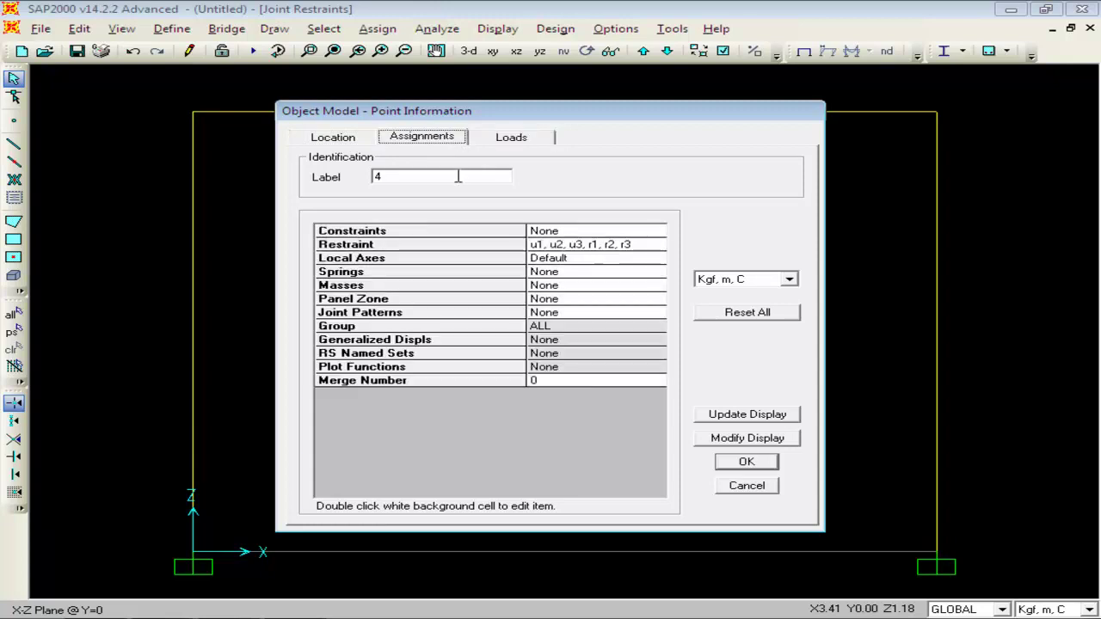
pyautogui.click(520, 137)
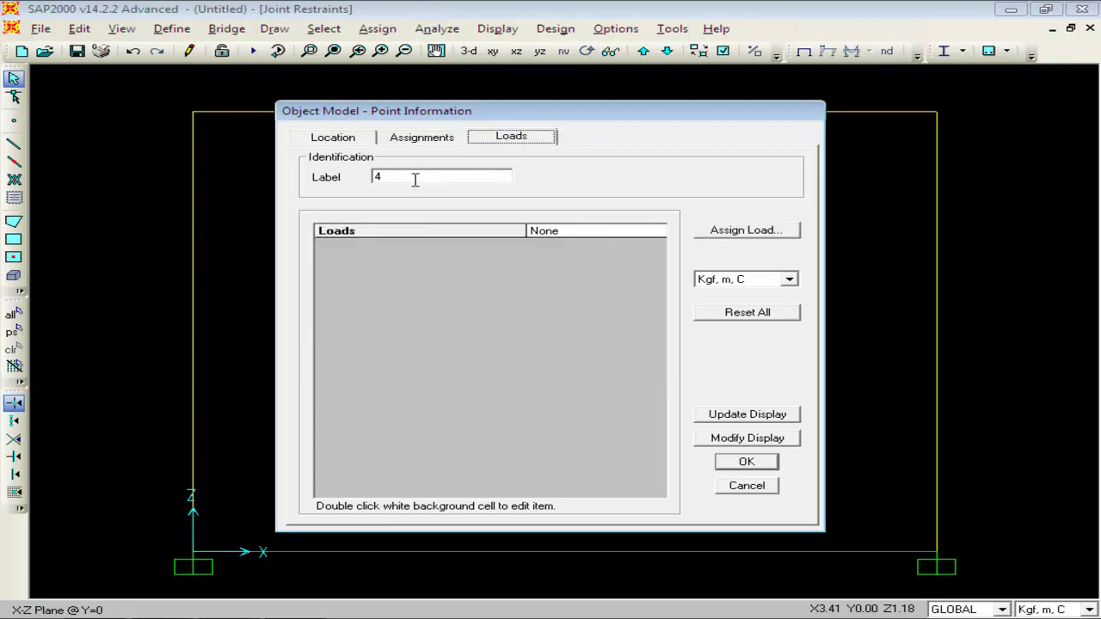
pyautogui.click(744, 487)
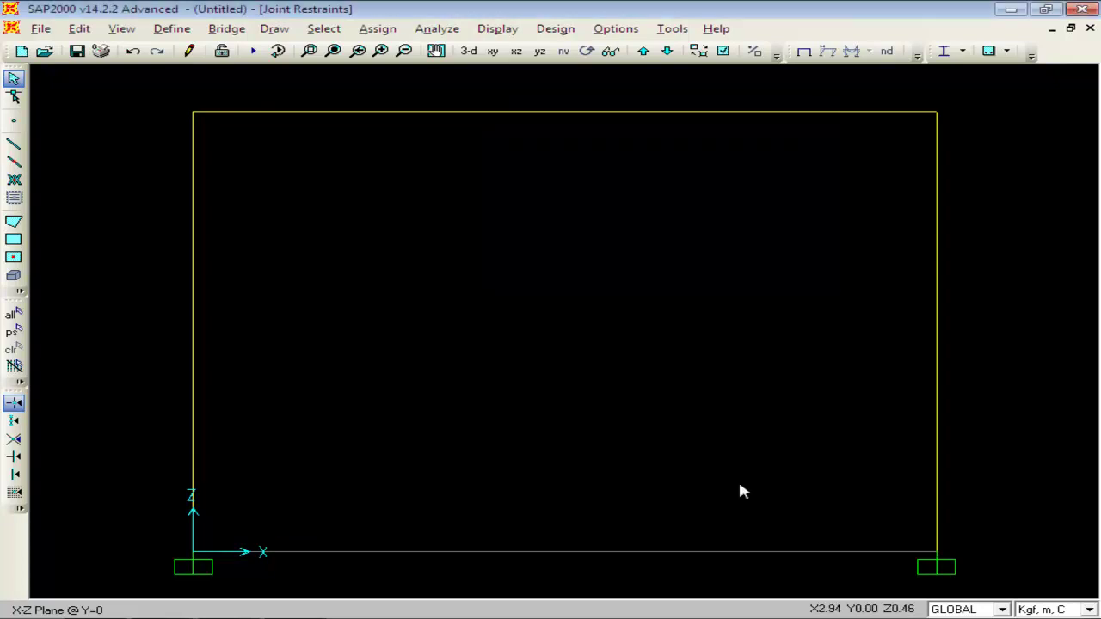
# Turn on the labels for both joints and frames in the XZ view
pyautogui.click(121, 29)
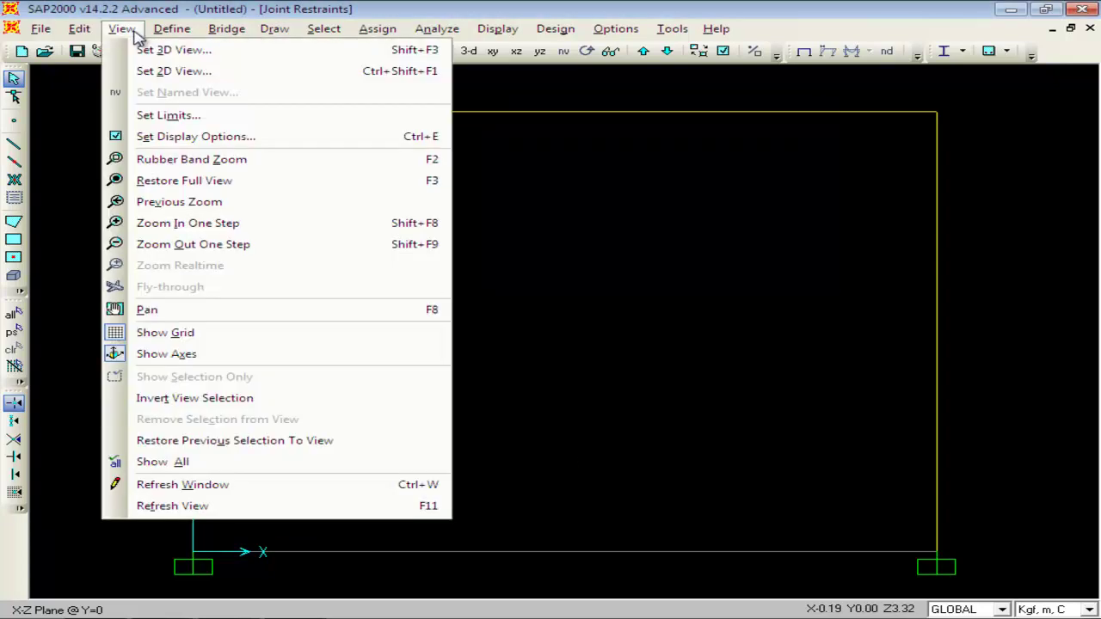
pyautogui.click(184, 147)
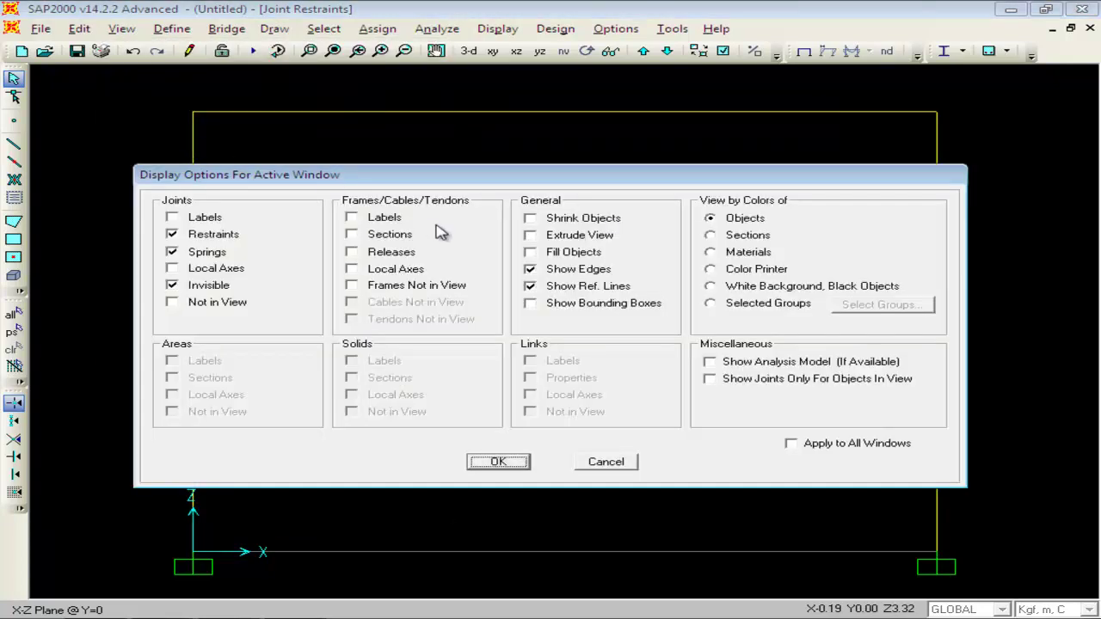
pyautogui.click(218, 220)
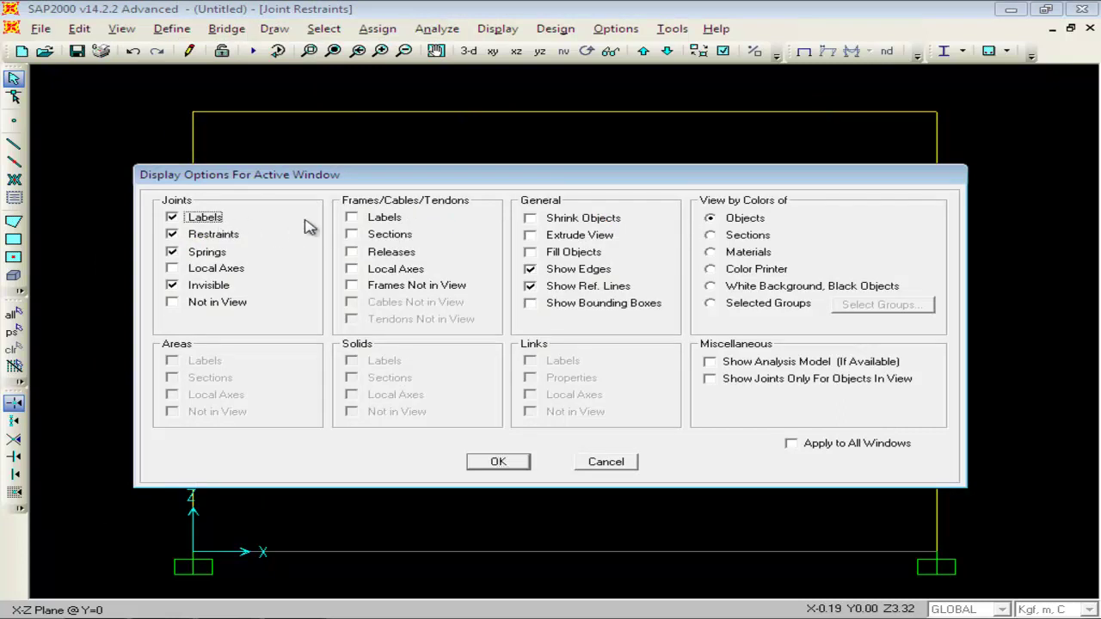
pyautogui.click(370, 220)
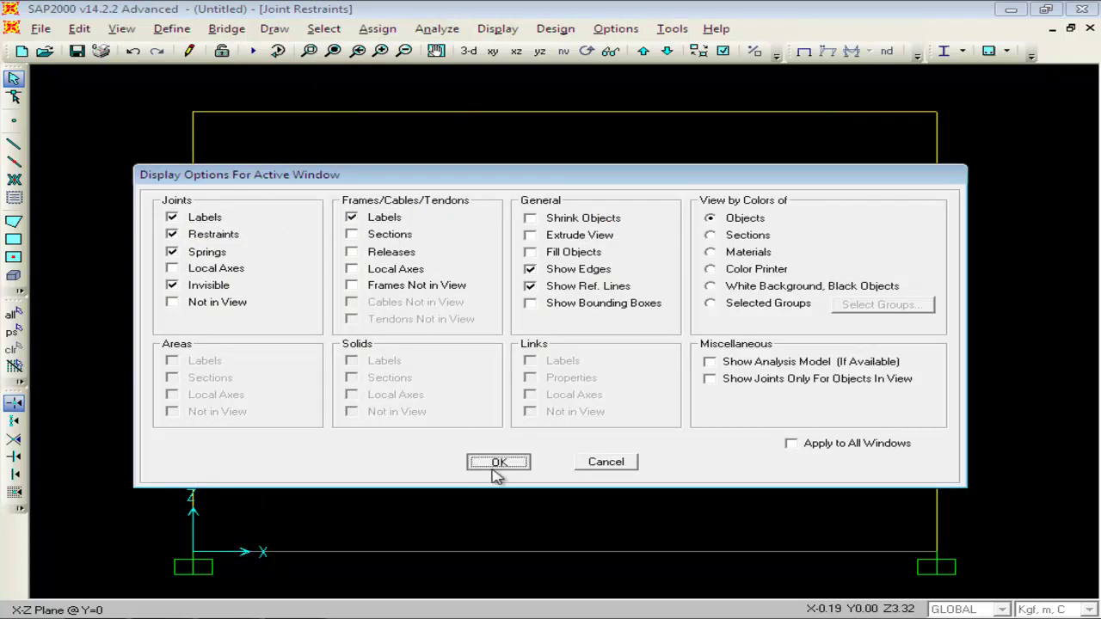
pyautogui.click(495, 464)
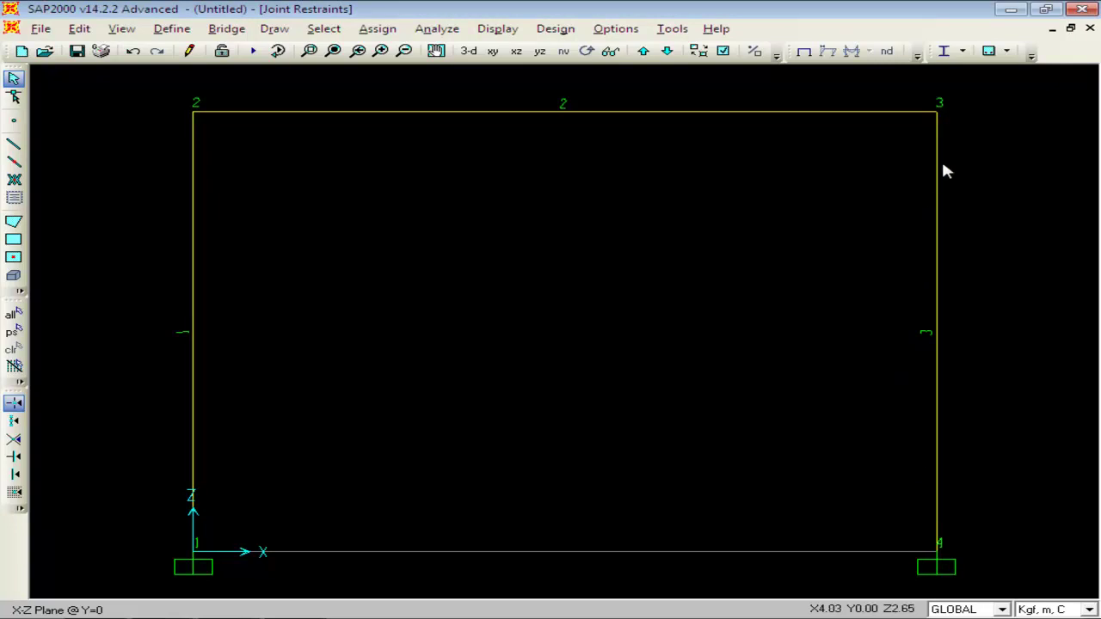
# Inspect the loads and restraint assignments of joint 4, leaving them as they are
pyautogui.rightClick(937, 557)
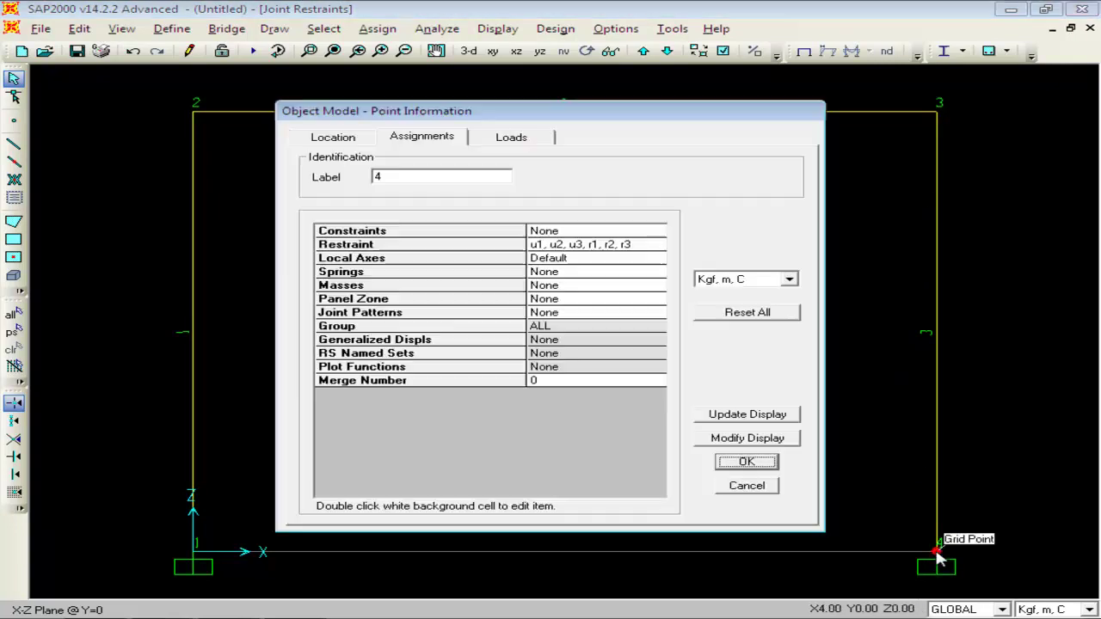
pyautogui.click(510, 140)
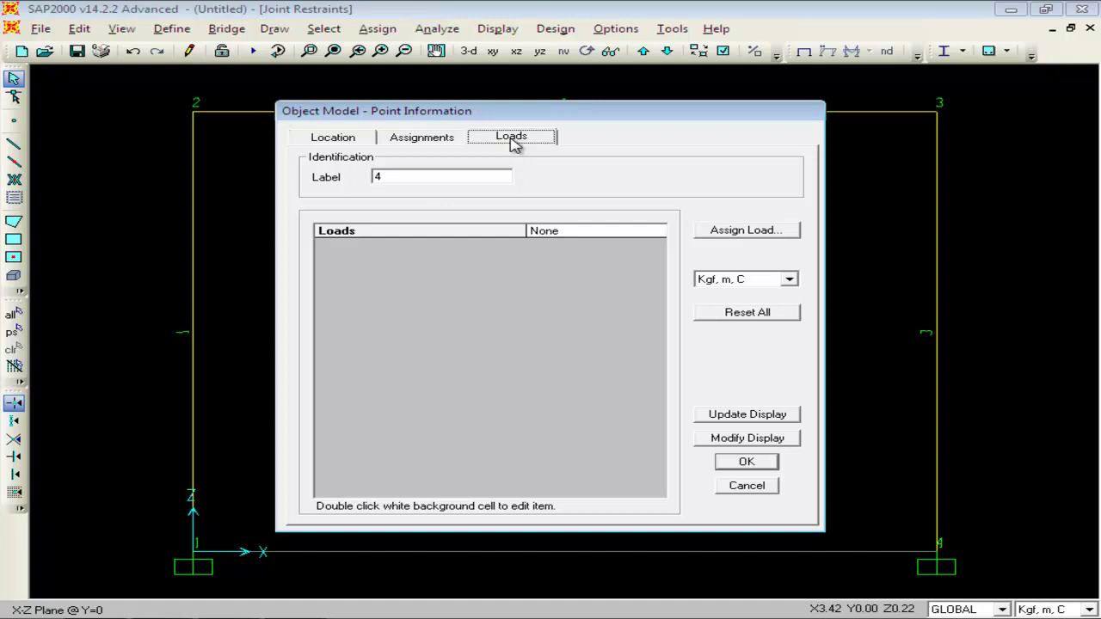
pyautogui.click(416, 140)
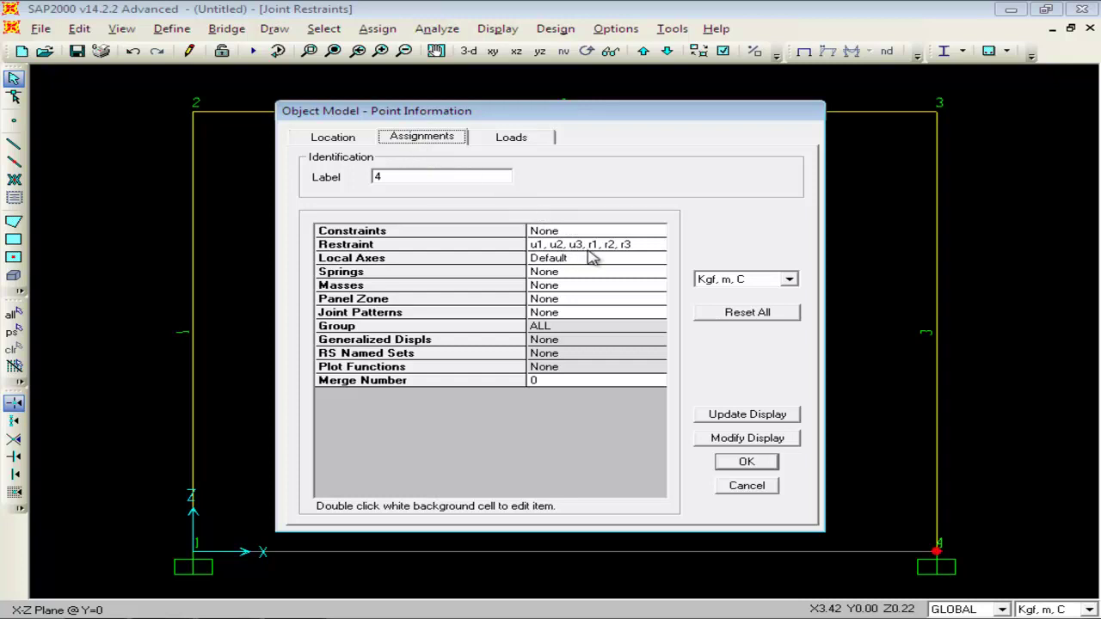
pyautogui.click(748, 485)
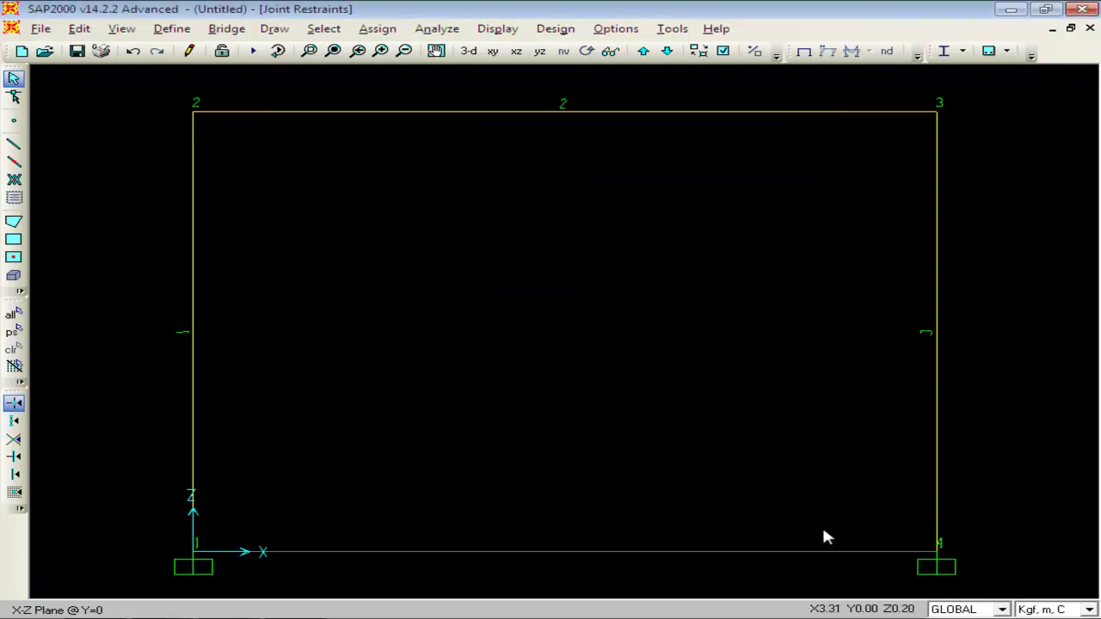
# Select joint 4 and assign it a pinned restraint
pyautogui.click(937, 558)
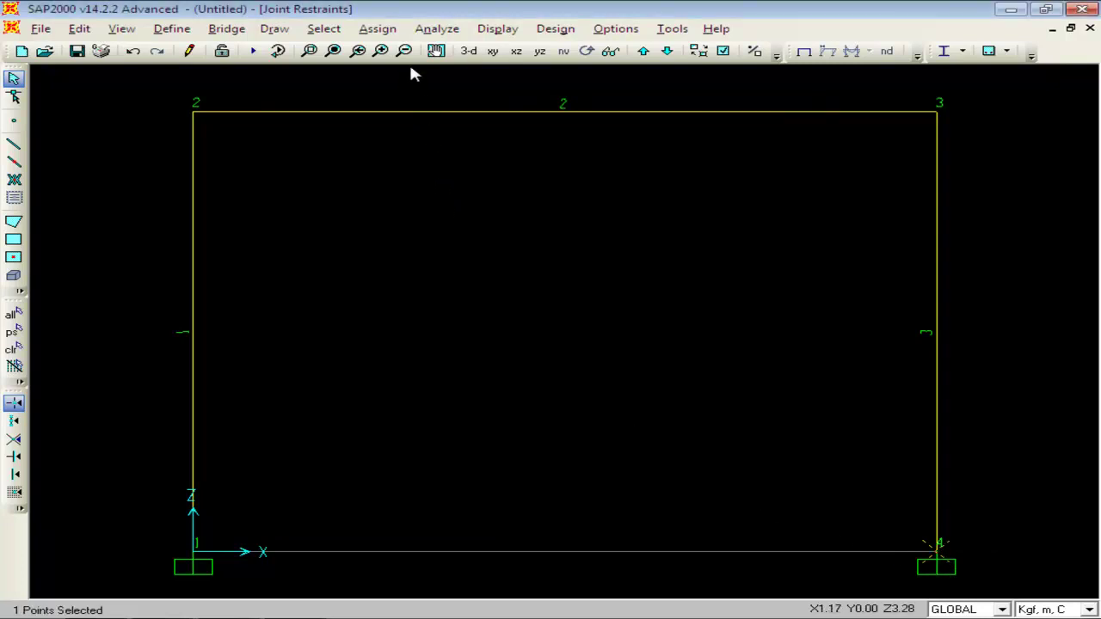
pyautogui.click(376, 28)
pyautogui.moveTo(410, 54)
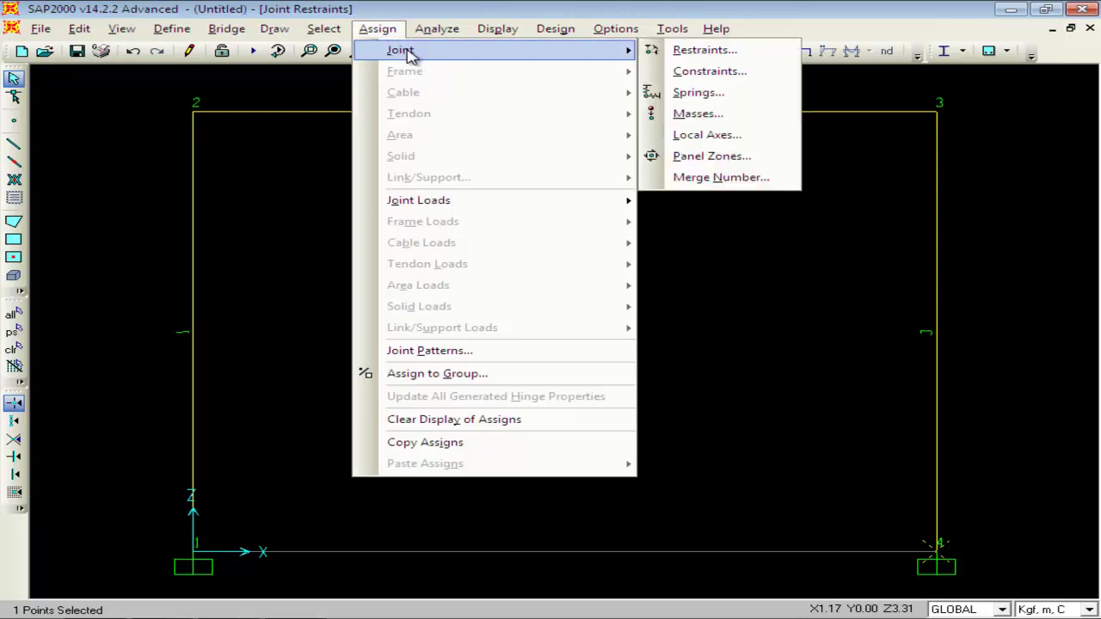
pyautogui.click(680, 52)
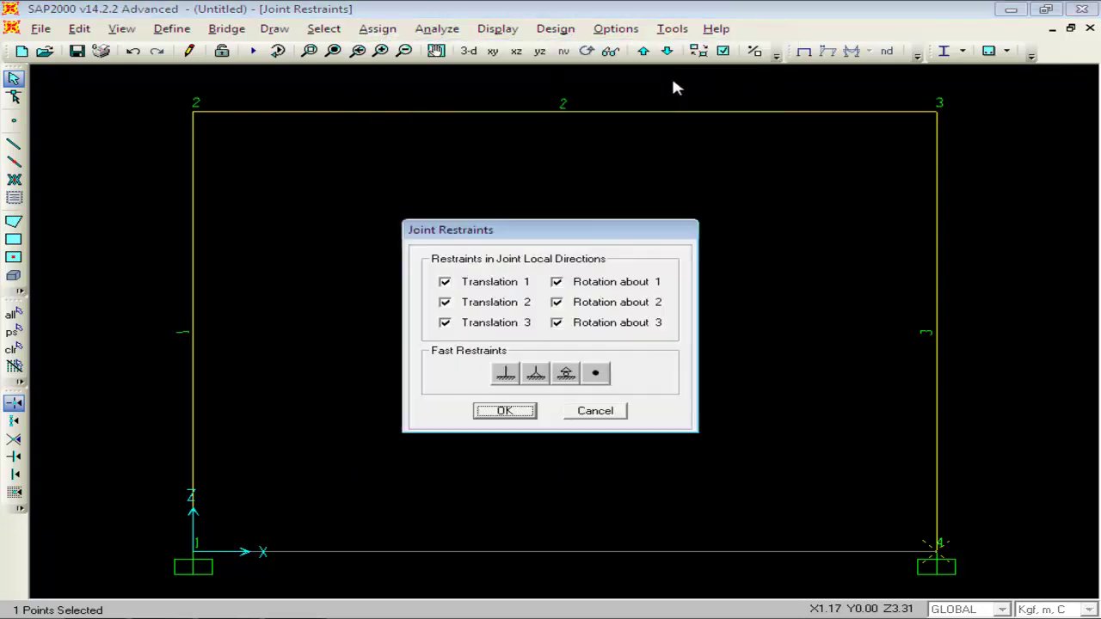
pyautogui.click(535, 374)
pyautogui.click(508, 411)
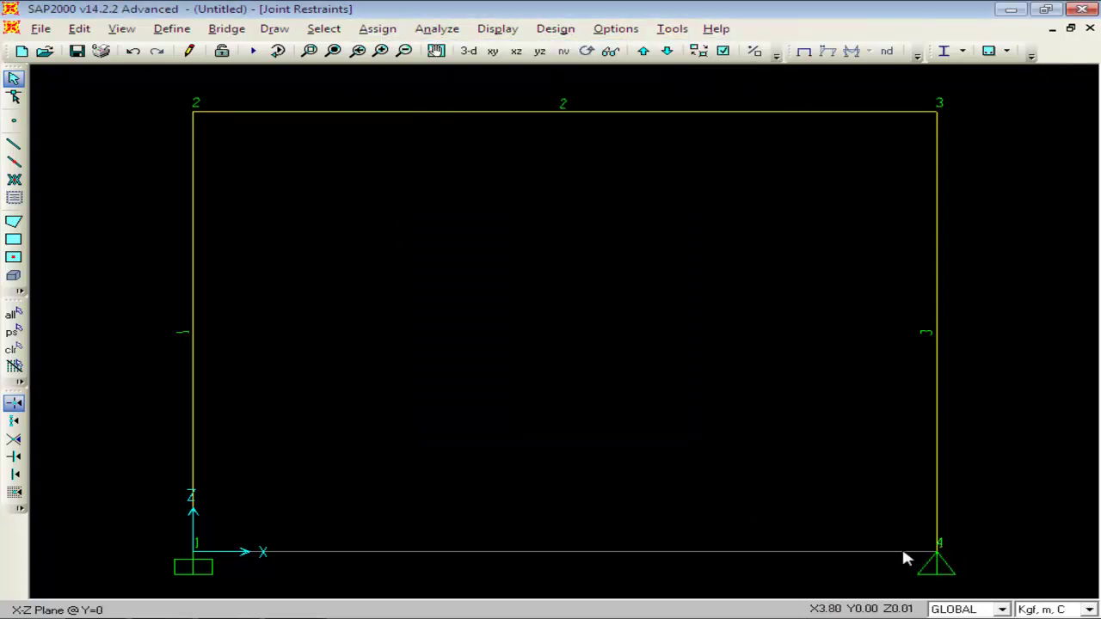
# Check the restraint of pinned joint 4, plus its coordinates, available units and loads, without editing anything
pyautogui.click(927, 549)
pyautogui.rightClick(926, 548)
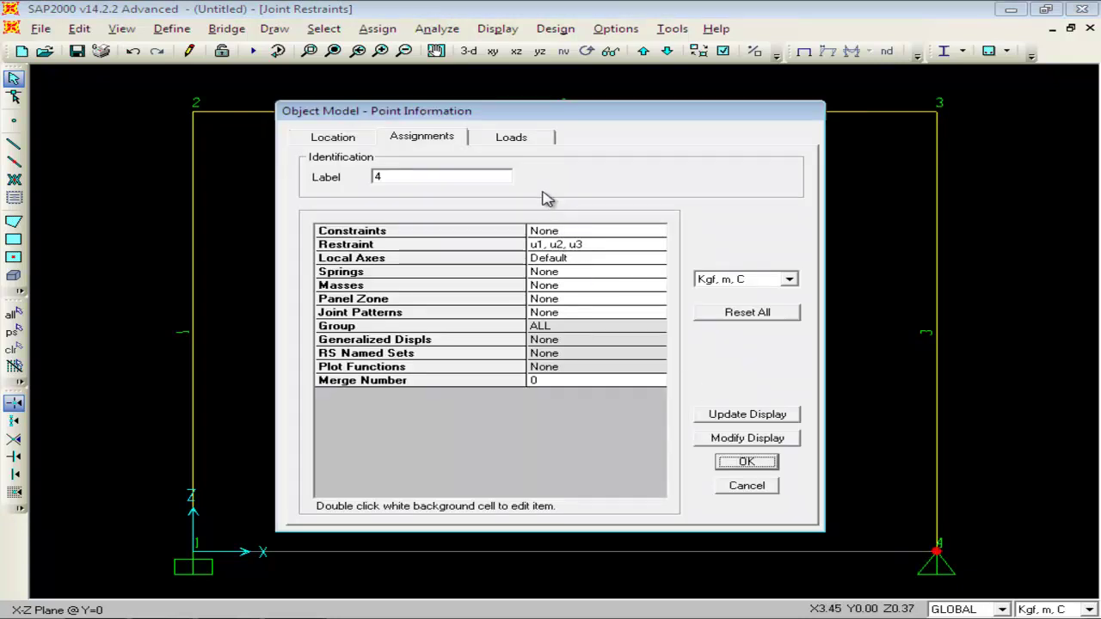
pyautogui.click(599, 249)
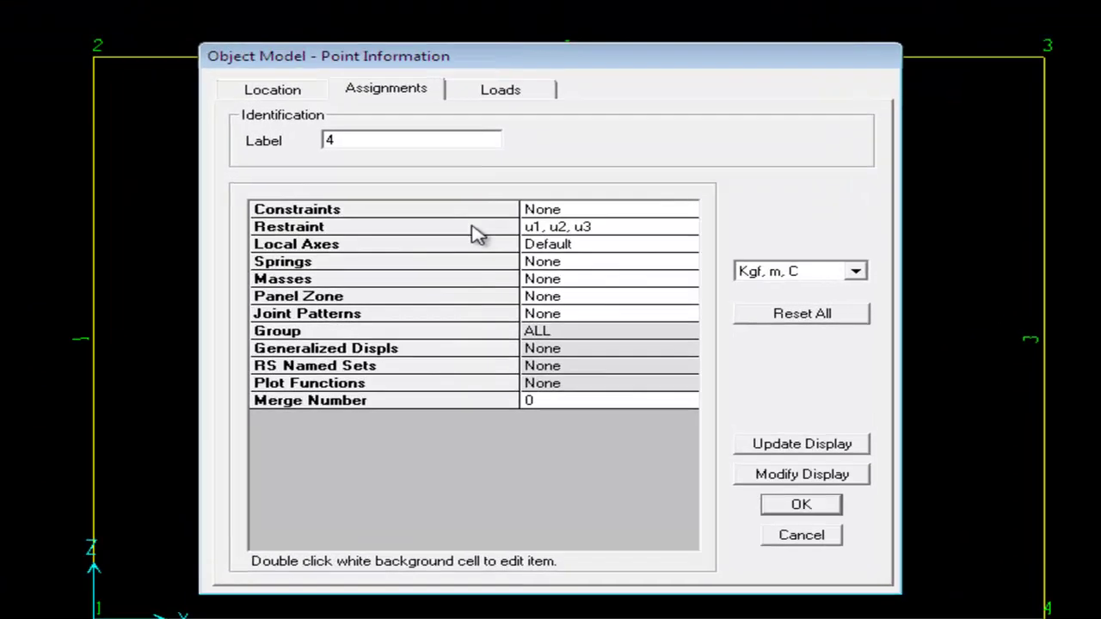
pyautogui.click(274, 92)
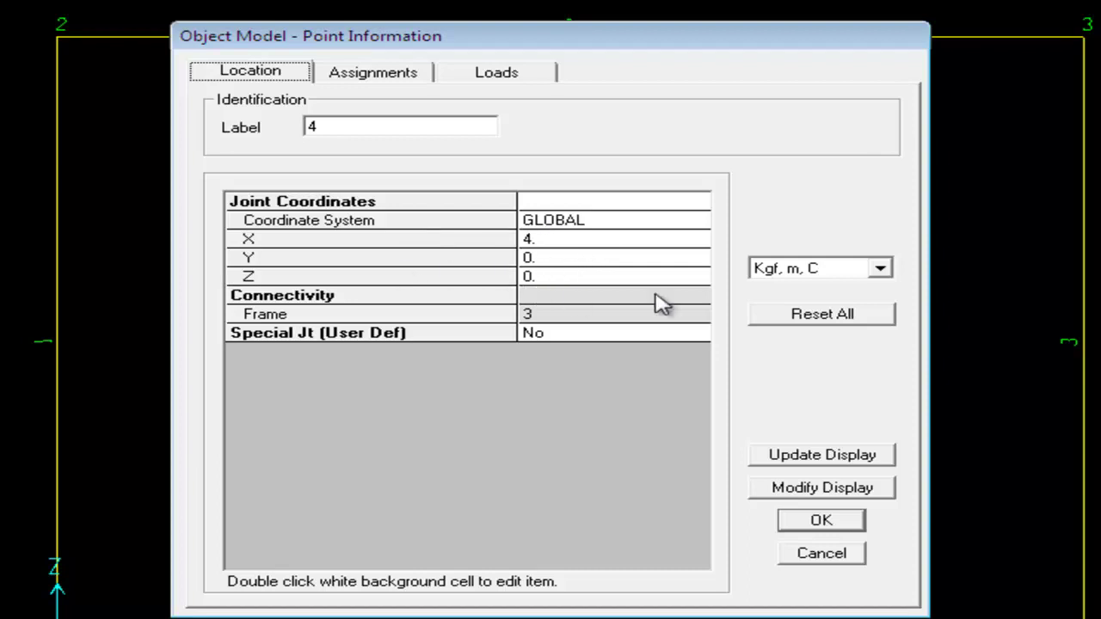
pyautogui.click(880, 269)
pyautogui.click(882, 272)
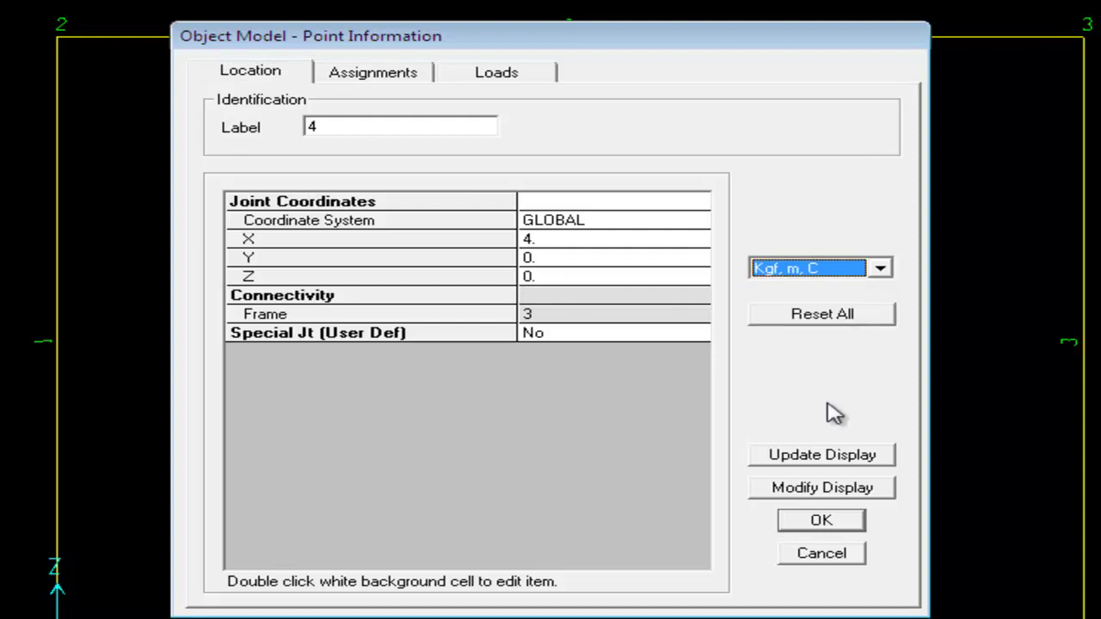
pyautogui.click(530, 81)
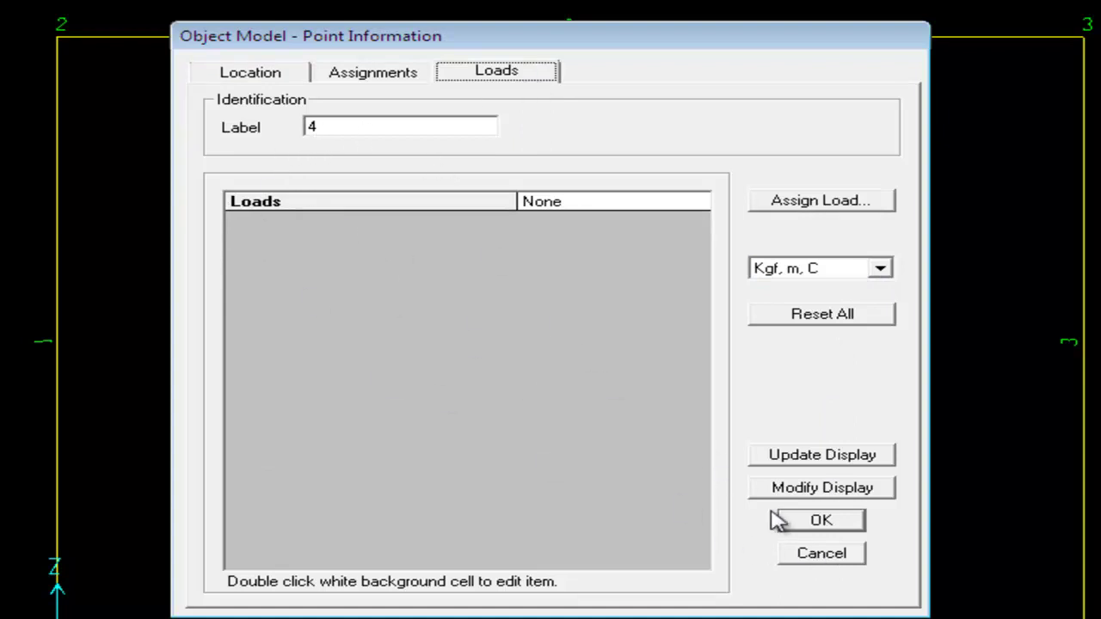
pyautogui.click(817, 554)
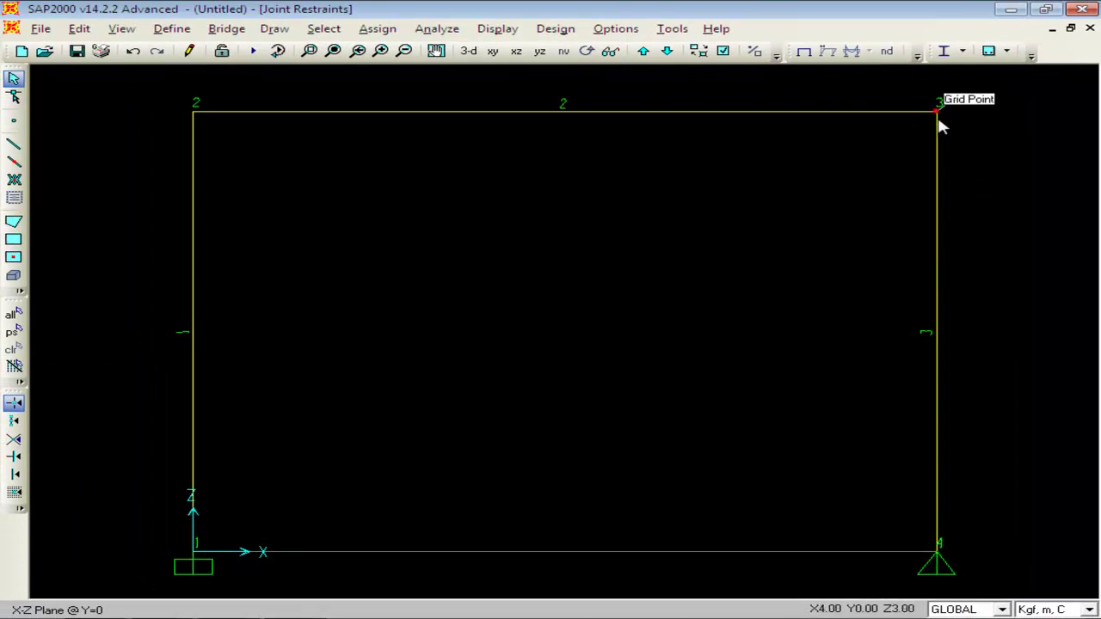
# Examine the coordinates, connected frames, assignments and loads of joint 3 at the beam-column corner
pyautogui.click(939, 118)
pyautogui.rightClick(940, 118)
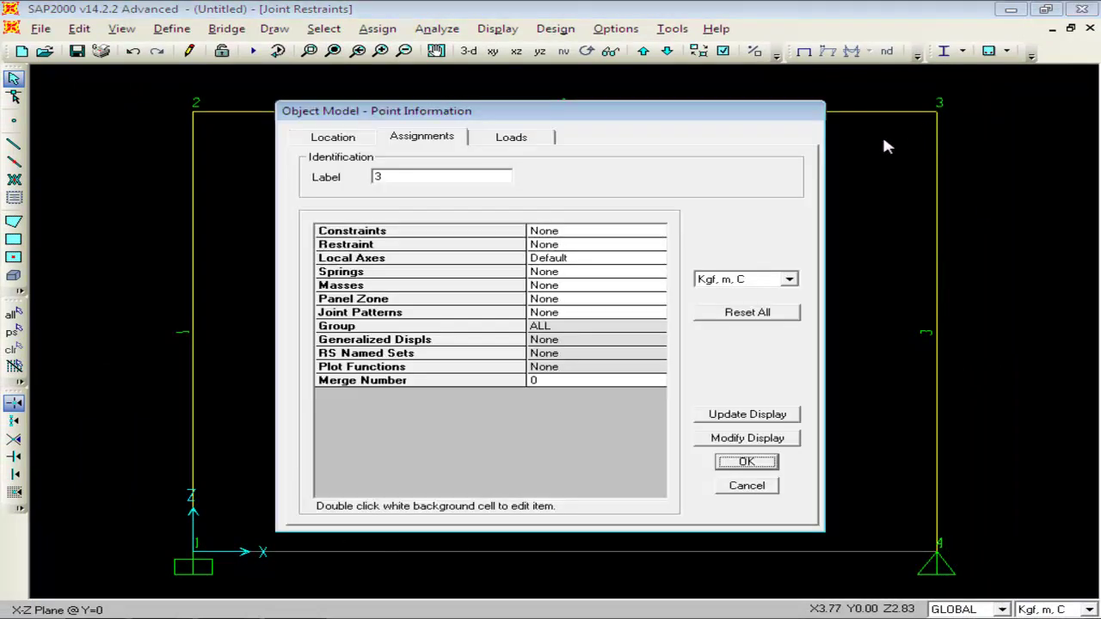
pyautogui.click(342, 139)
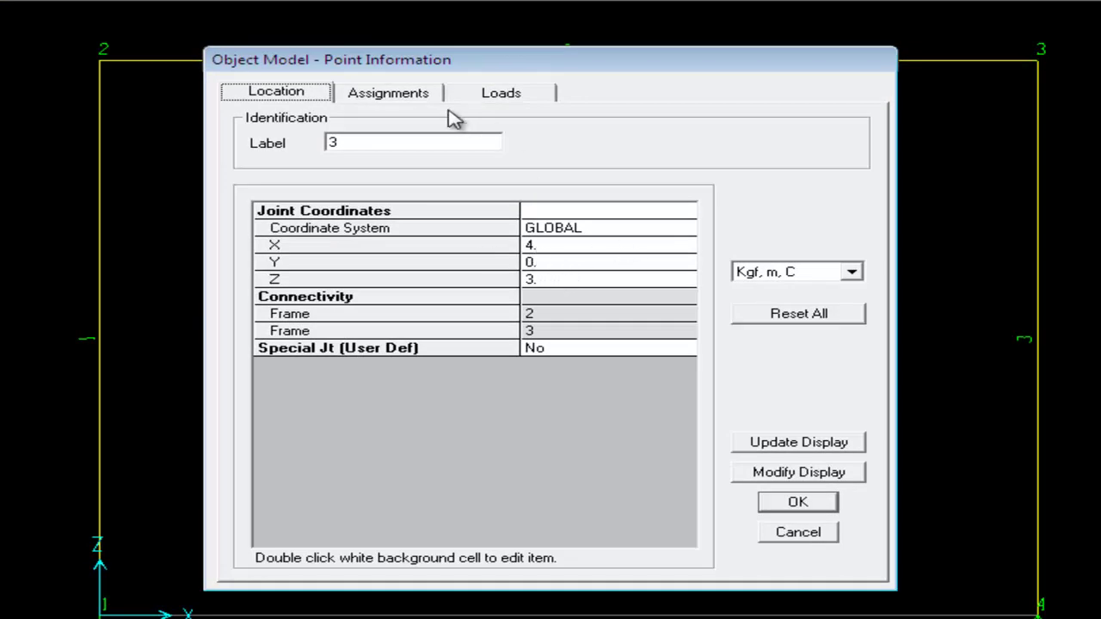
pyautogui.click(422, 98)
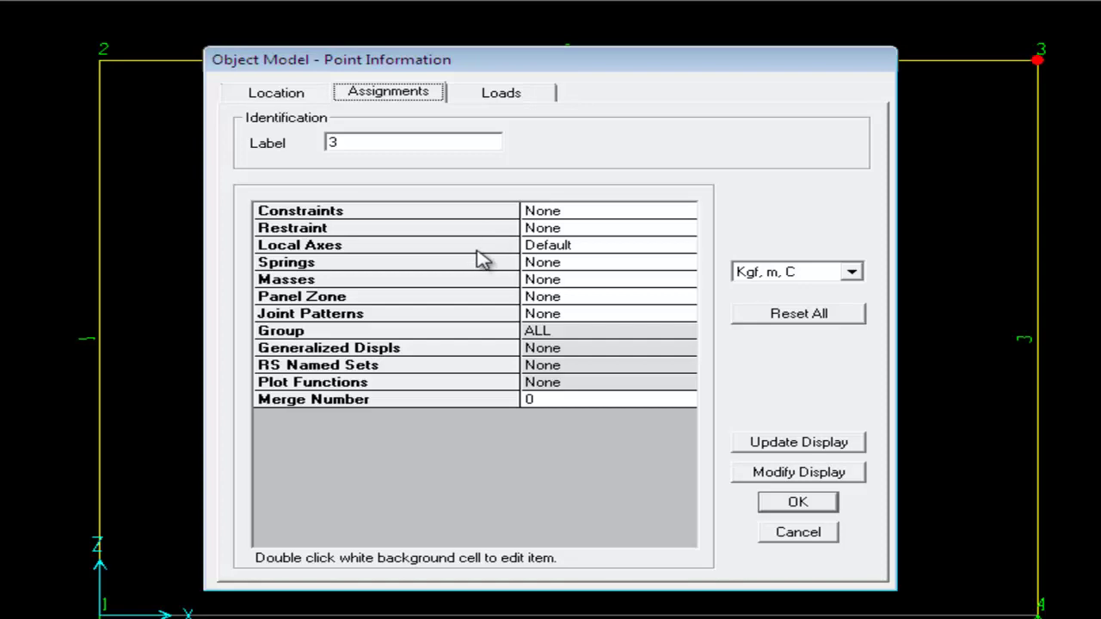
pyautogui.click(520, 101)
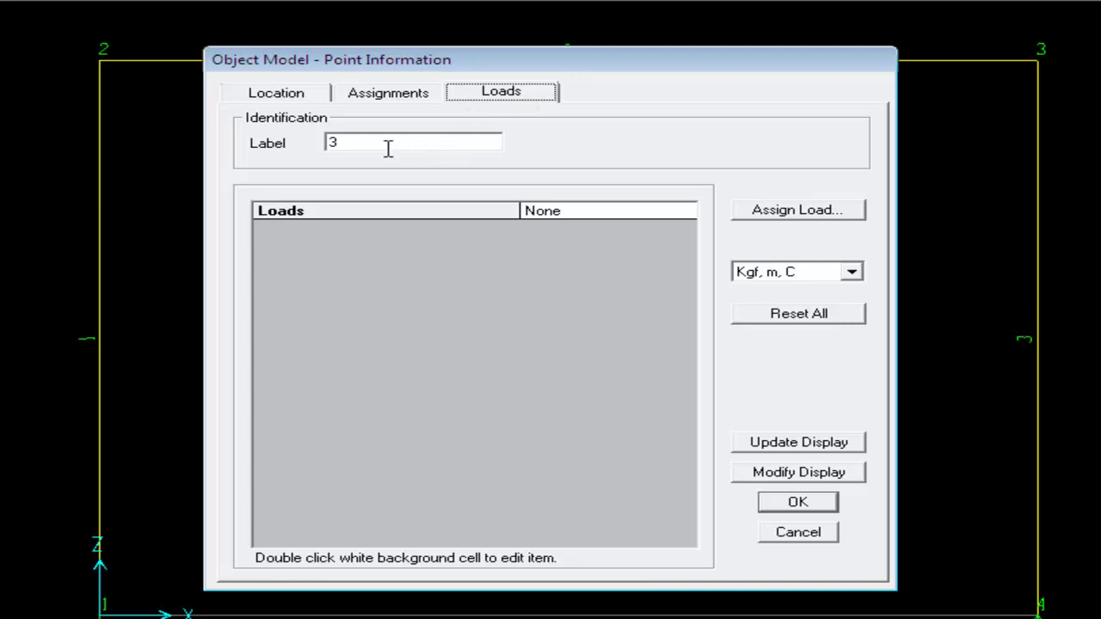
pyautogui.click(785, 537)
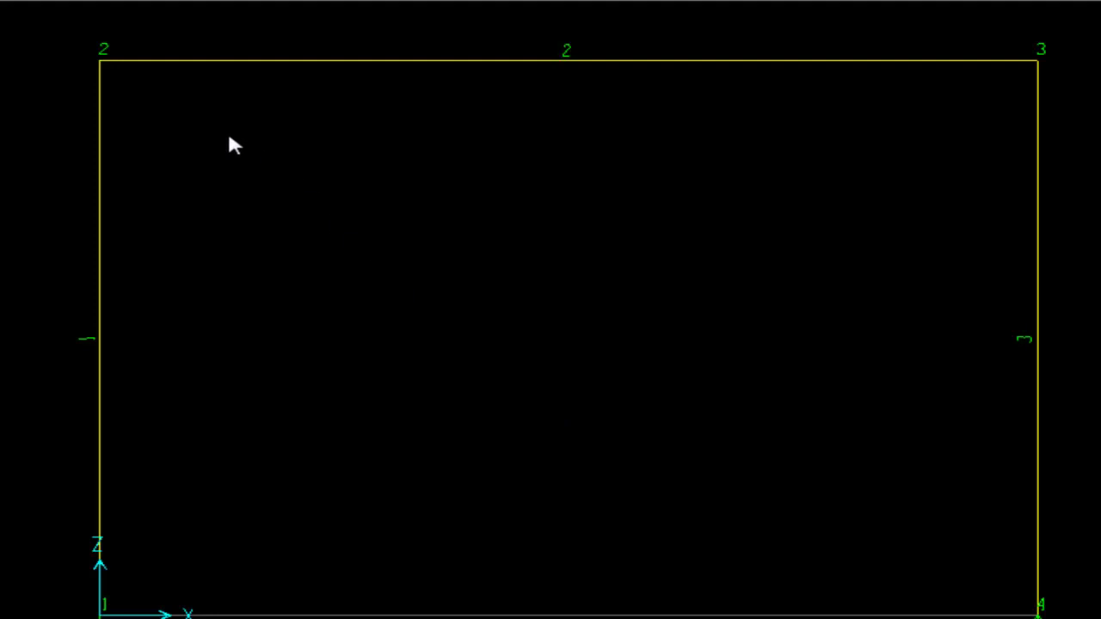
# Start a new model from the Grid Only template without saving the current frame
pyautogui.hotkey('alt', 'f')
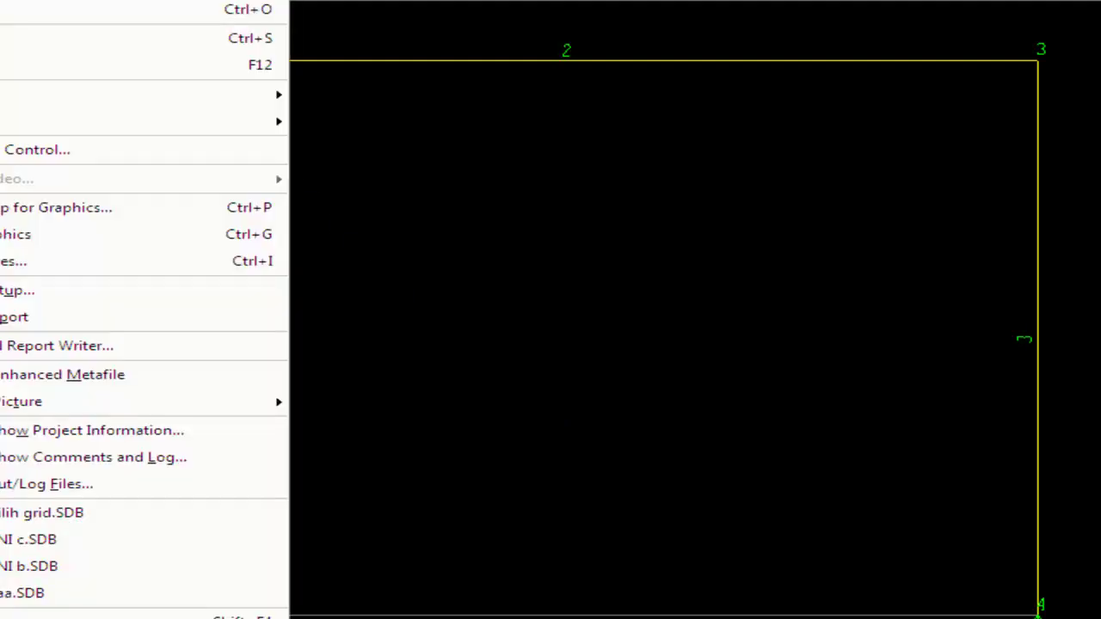
pyautogui.press('n')
pyautogui.click(639, 400)
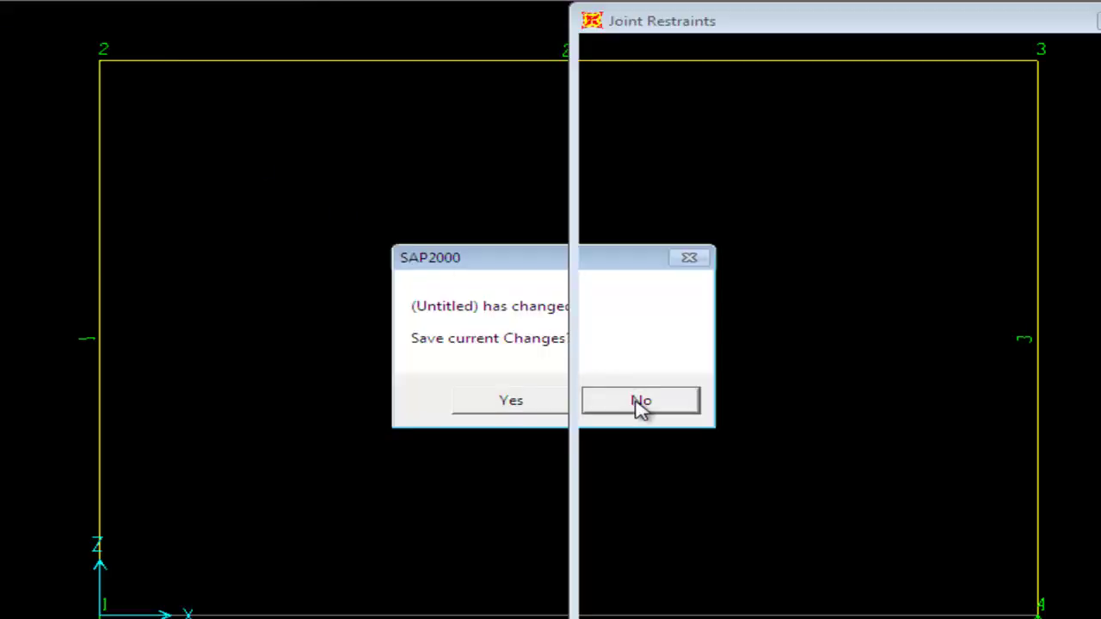
pyautogui.click(389, 271)
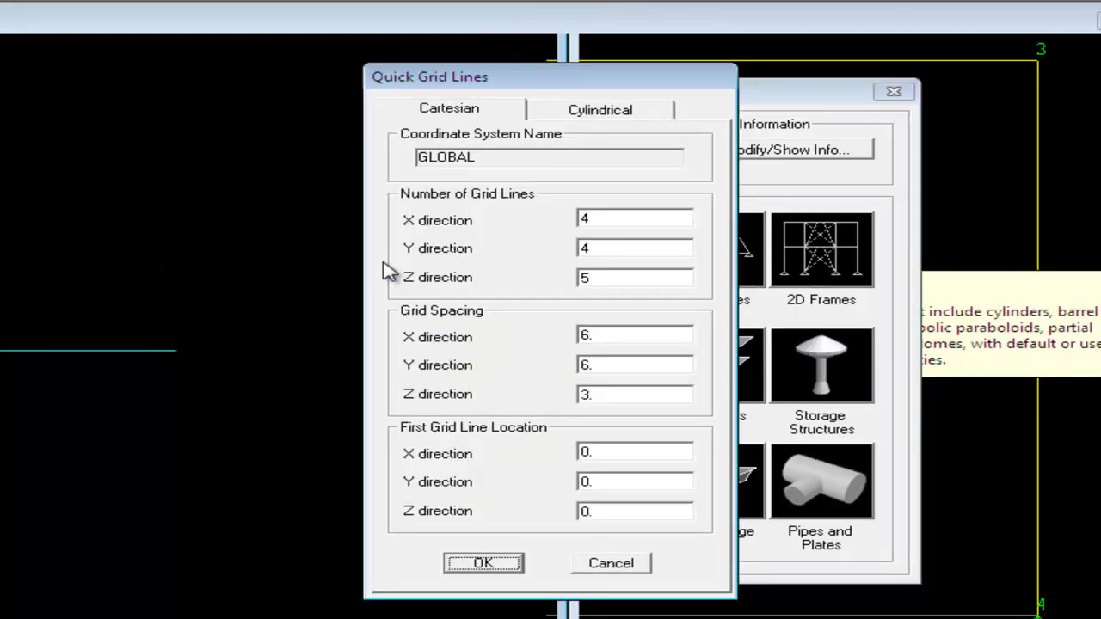
# Create a Cartesian grid with 3 X, 1 Y and 3 Z grid lines and maximize its 3-D view
pyautogui.doubleClick(612, 218)
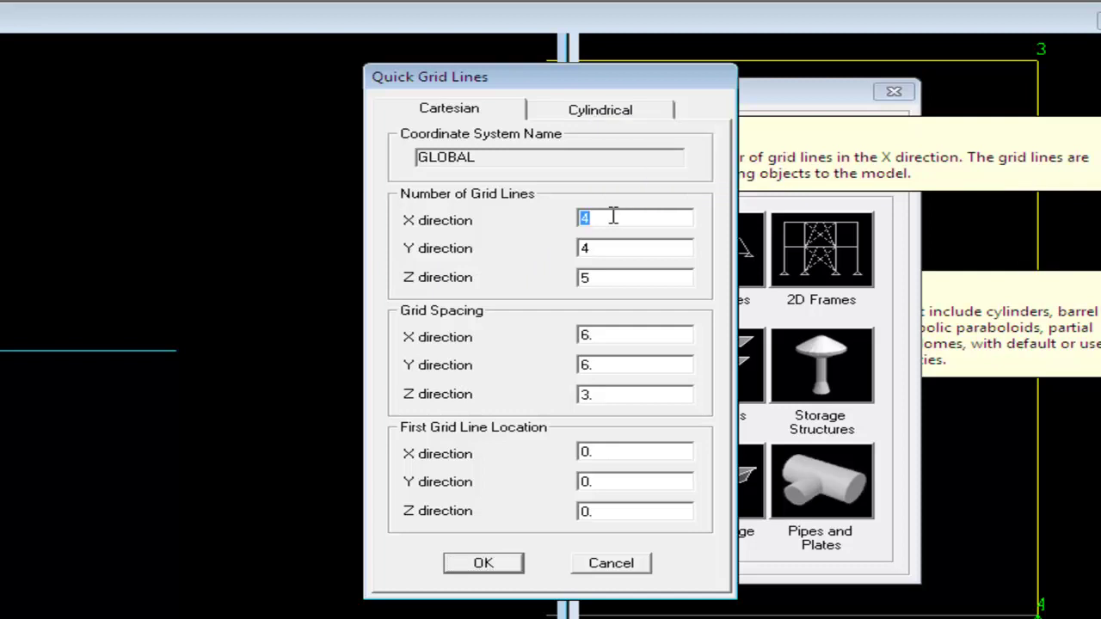
pyautogui.write('3')
pyautogui.doubleClick(611, 251)
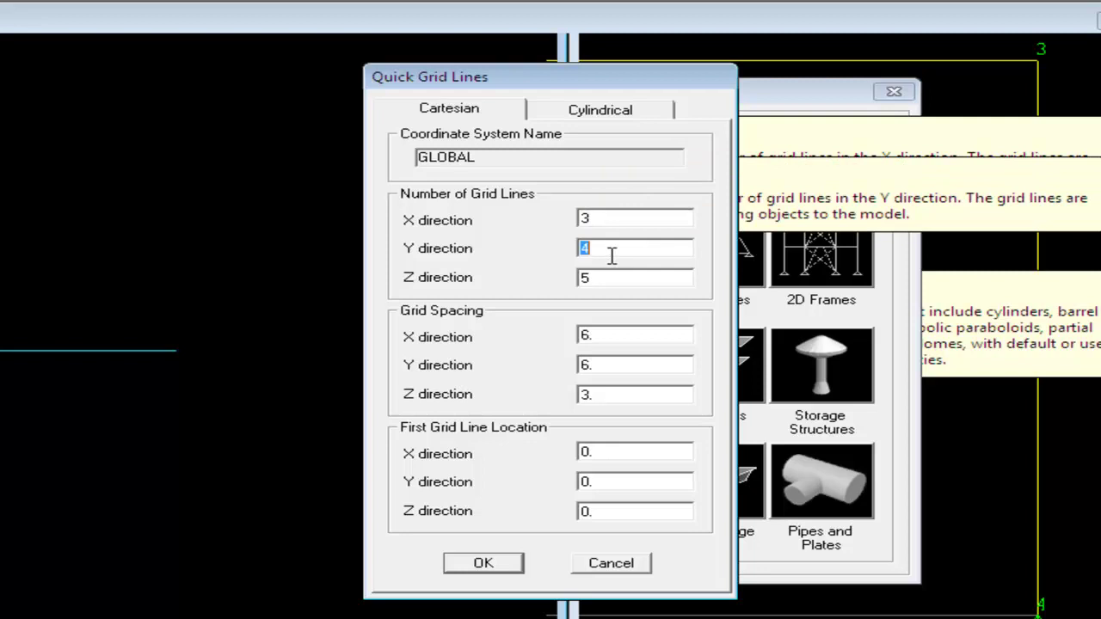
pyautogui.write('1')
pyautogui.doubleClick(604, 277)
pyautogui.write('3')
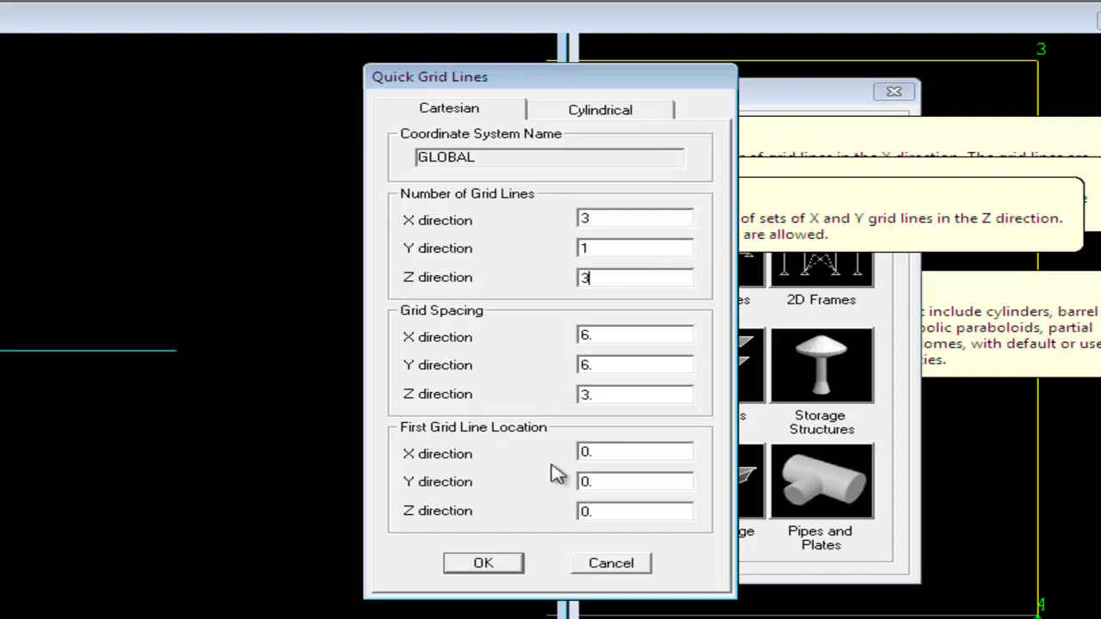
pyautogui.click(494, 564)
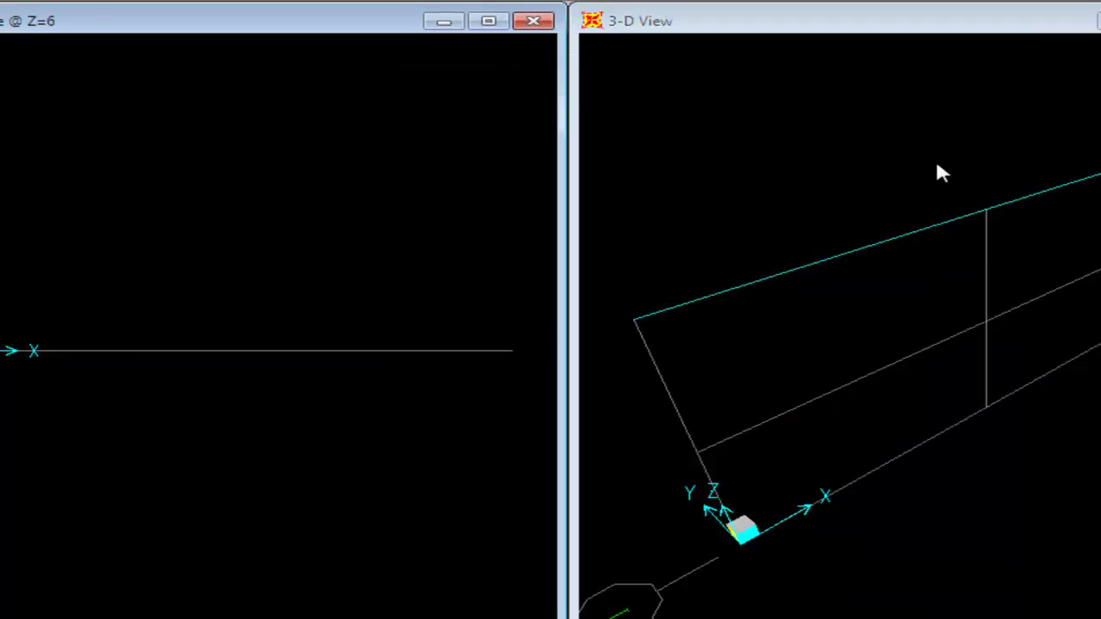
pyautogui.doubleClick(639, 20)
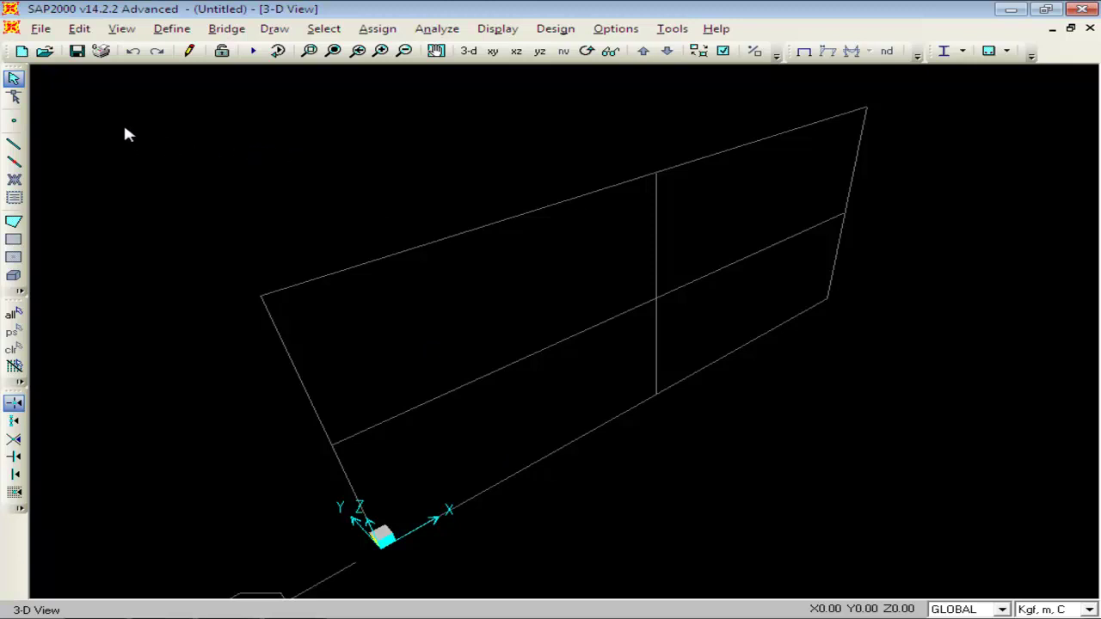
# Discard the current model, capture an image of the Grid Only template's default Quick Grid Lines dialog, and cancel the dialog
pyautogui.click(43, 30)
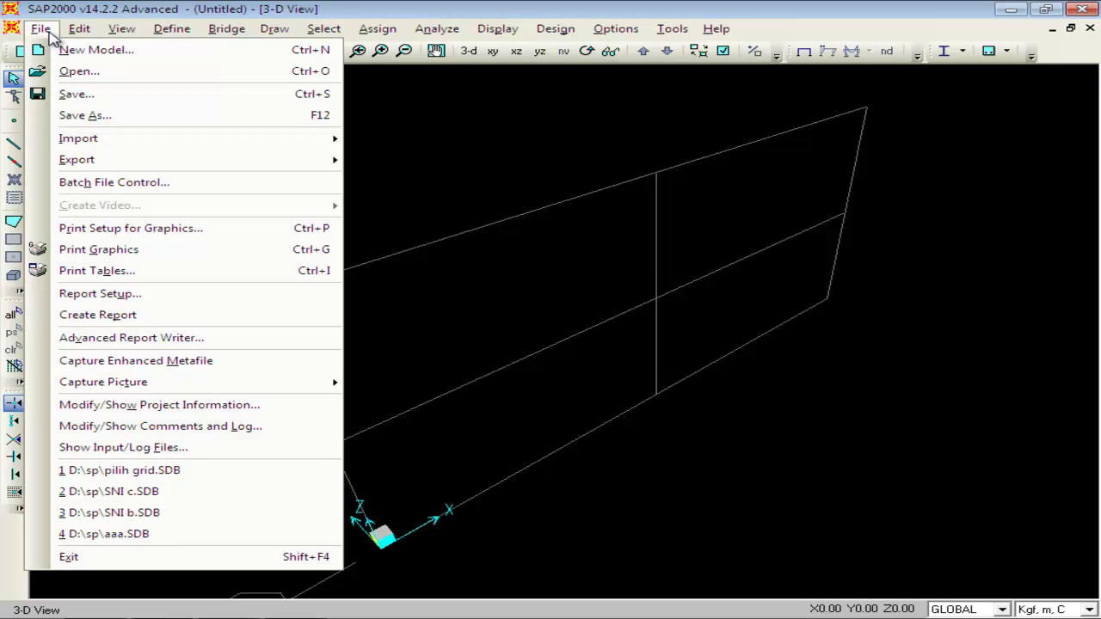
pyautogui.click(81, 48)
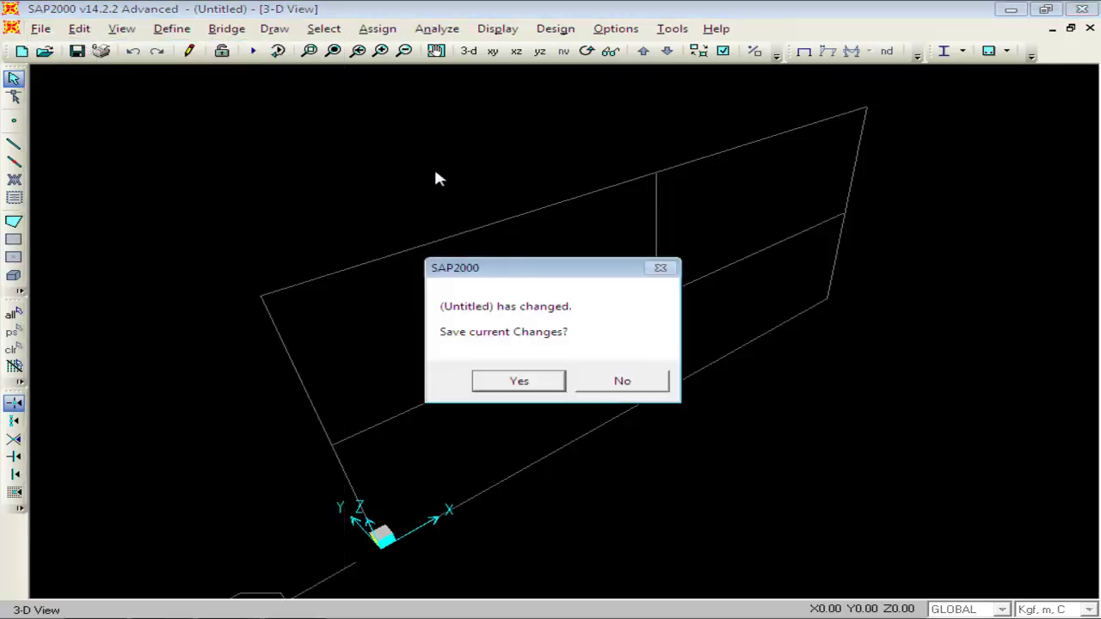
pyautogui.click(628, 383)
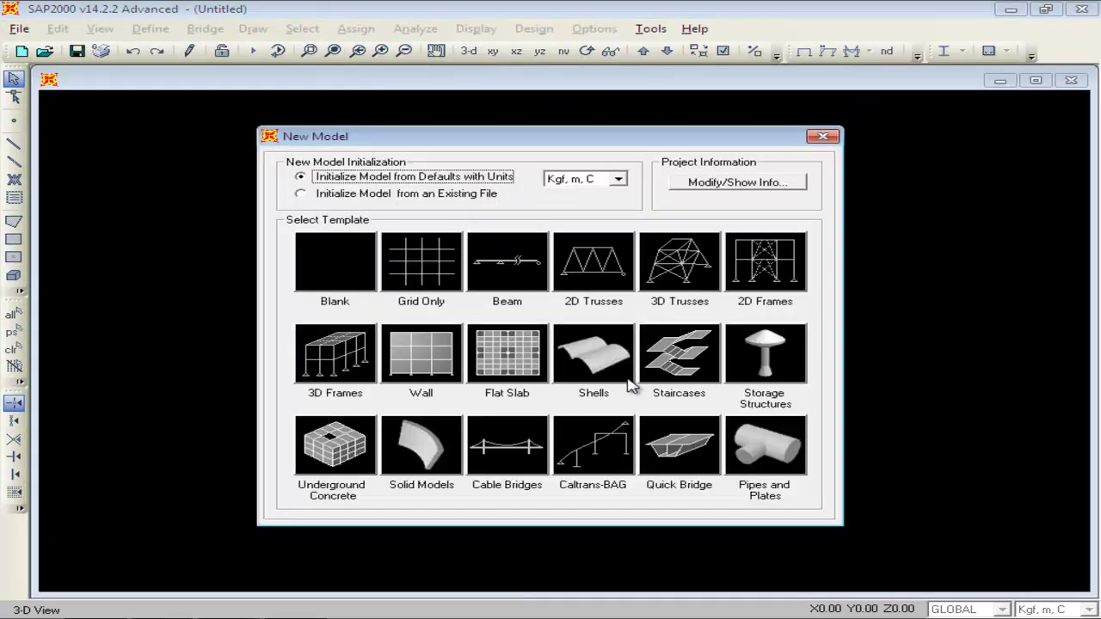
pyautogui.click(419, 274)
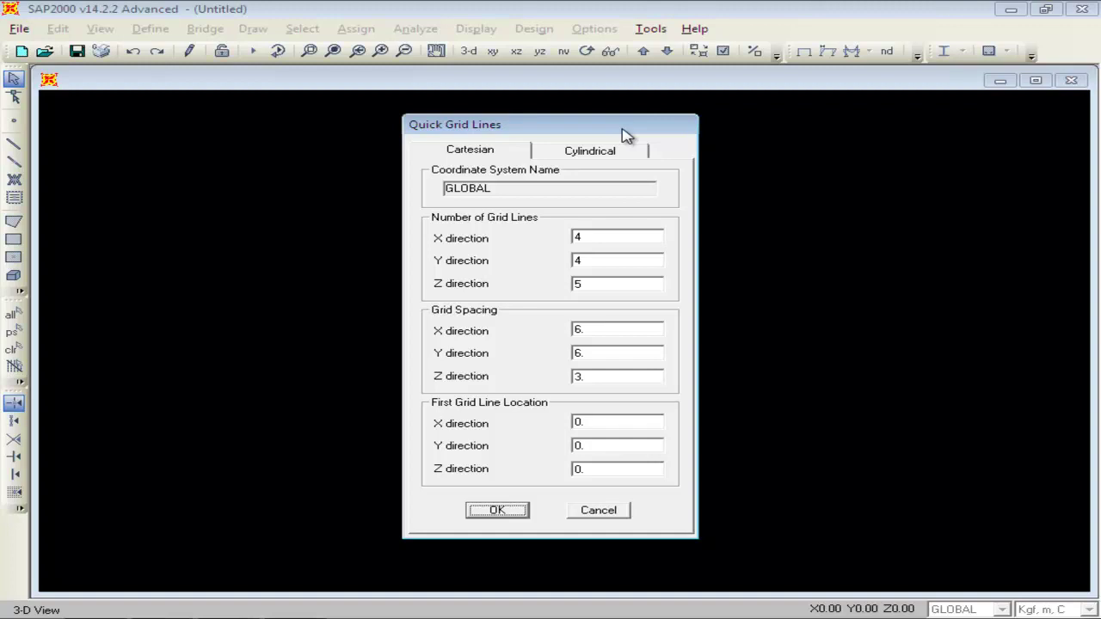
pyautogui.click(607, 514)
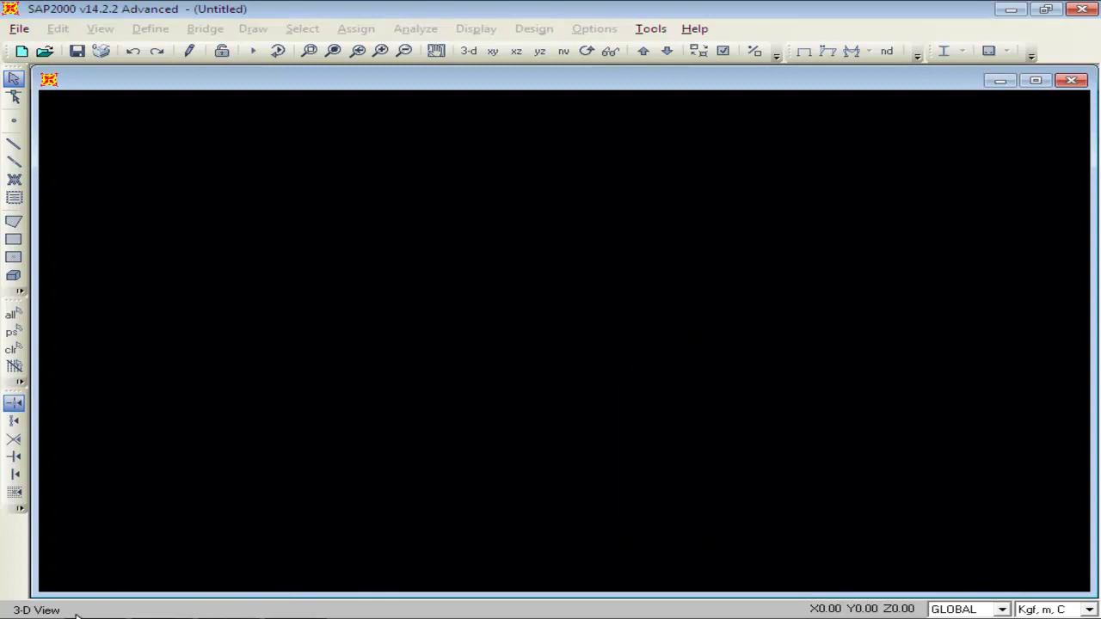
# Switch to Paint, paste the captured Quick Grid Lines dialog, and trim the canvas to about 277 px wide
pyautogui.click(17, 616)
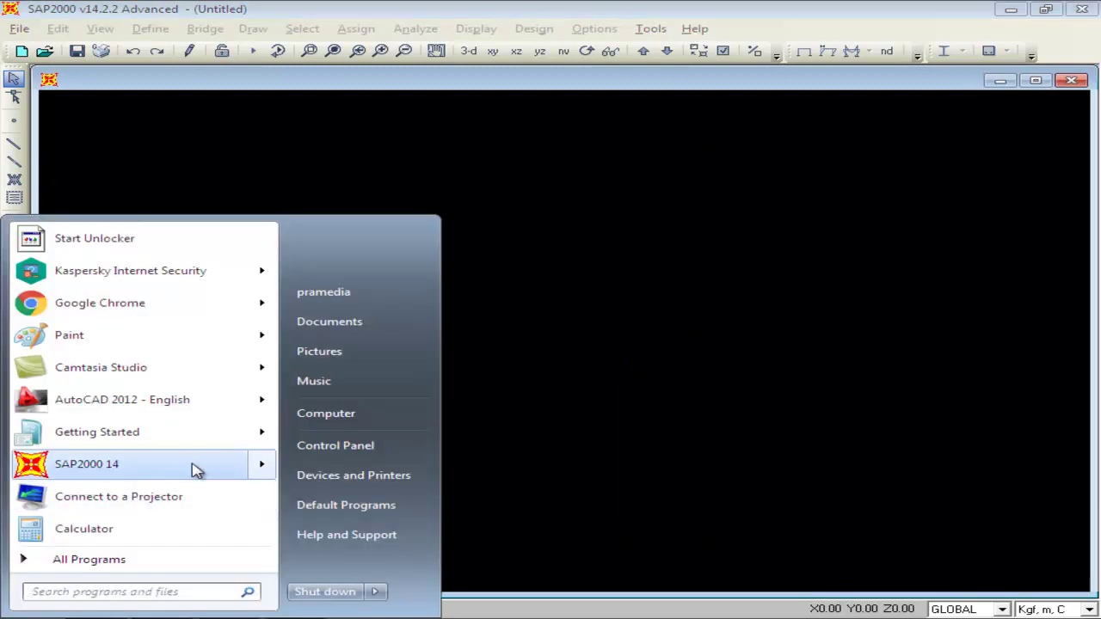
pyautogui.click(121, 341)
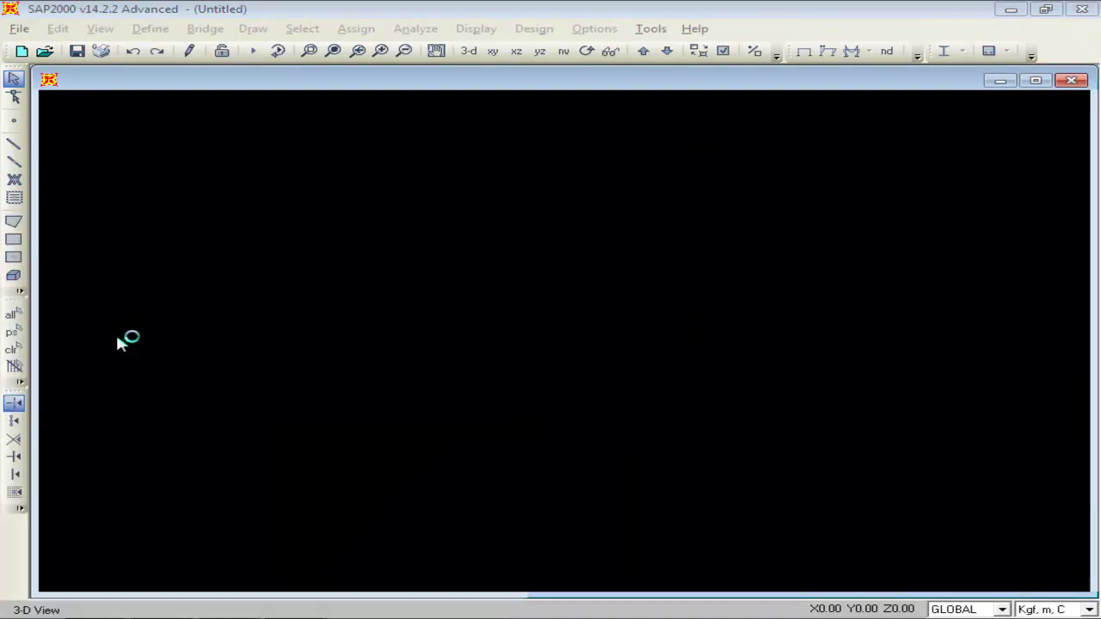
pyautogui.click(28, 87)
pyautogui.click(42, 106)
pyautogui.click(637, 258)
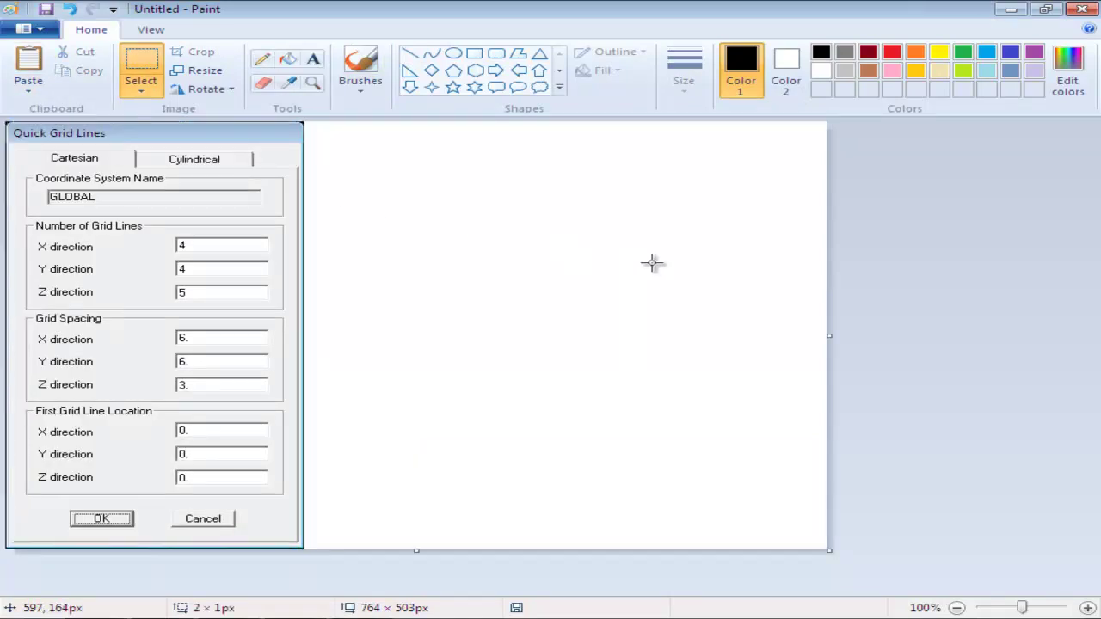
pyautogui.moveTo(836, 335); pyautogui.dragTo(305, 366)
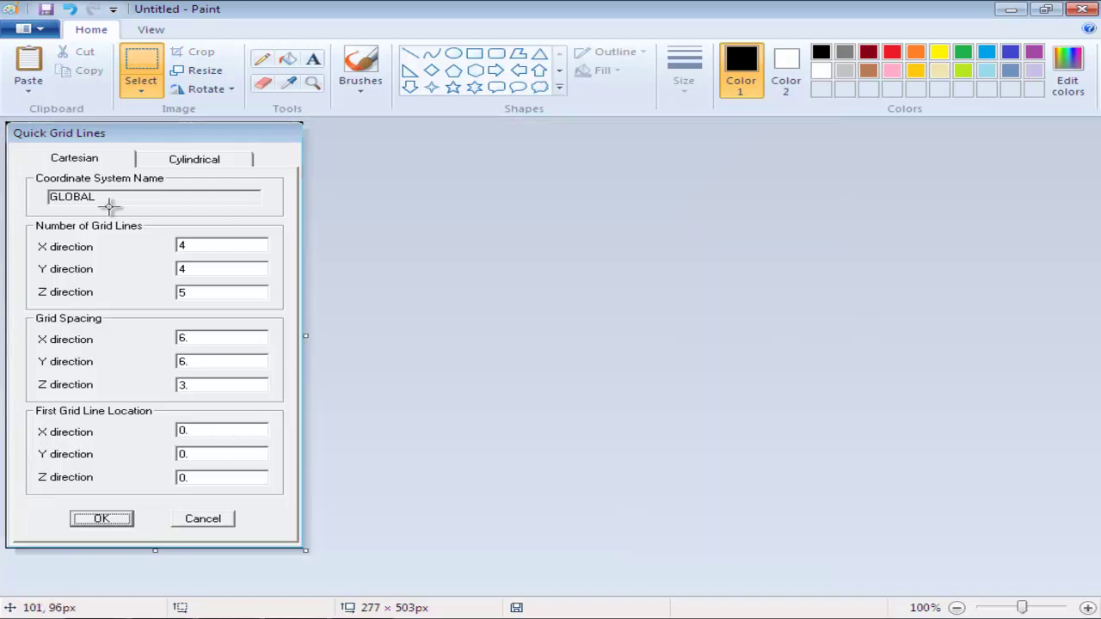
pyautogui.click(1013, 11)
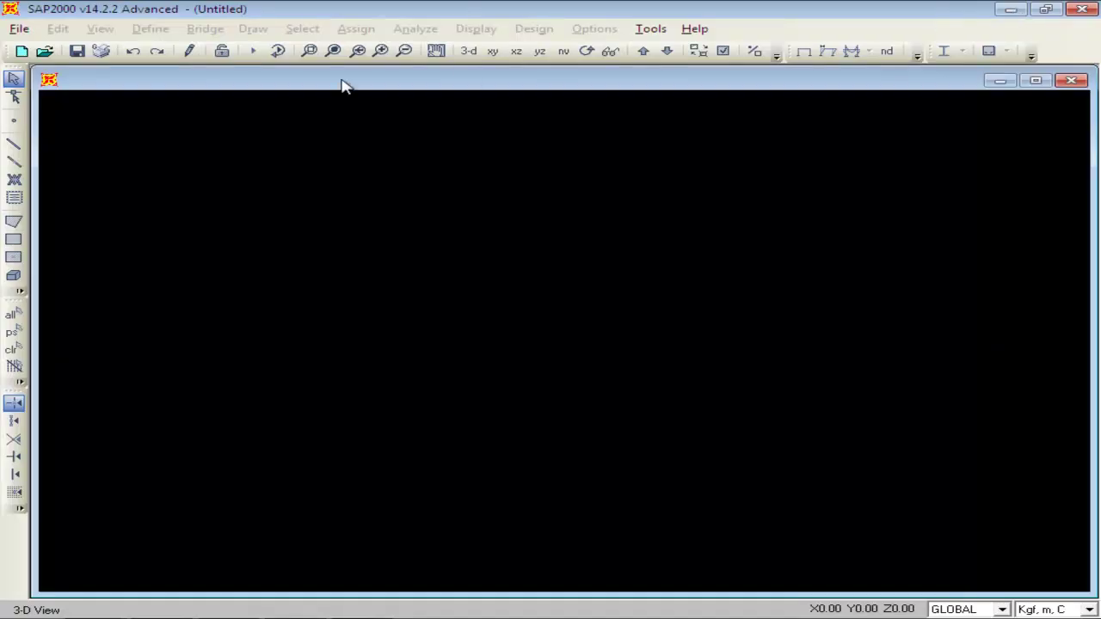
# Create a new Grid Only model using a cylindrical grid with the default 4 radius, 7 theta and 5 Z lines
pyautogui.click(19, 29)
pyautogui.click(37, 48)
pyautogui.click(426, 259)
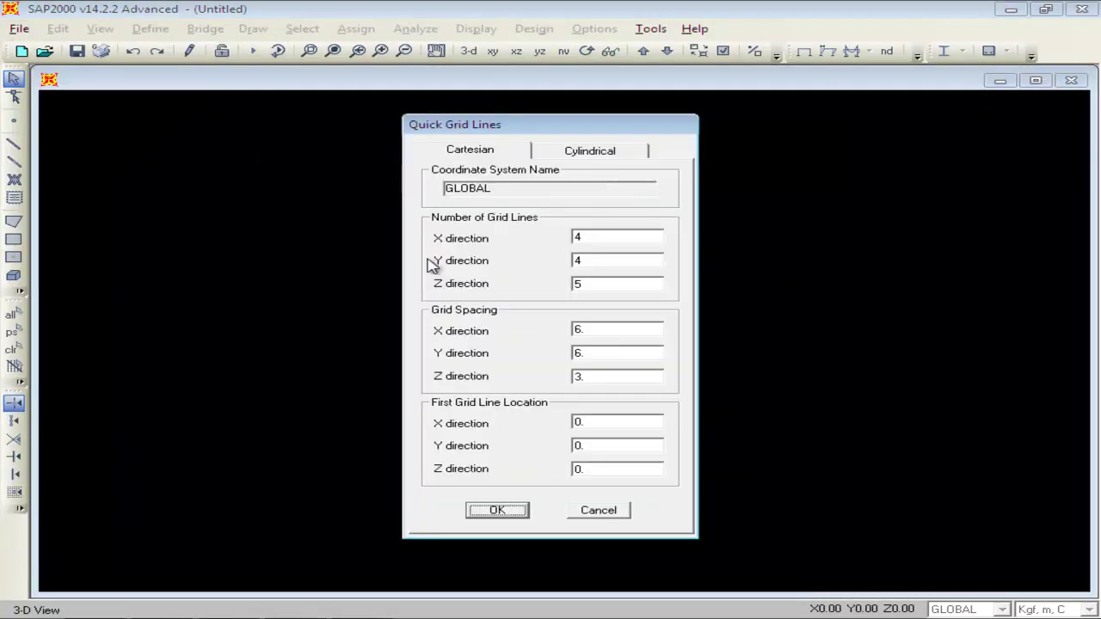
pyautogui.click(603, 155)
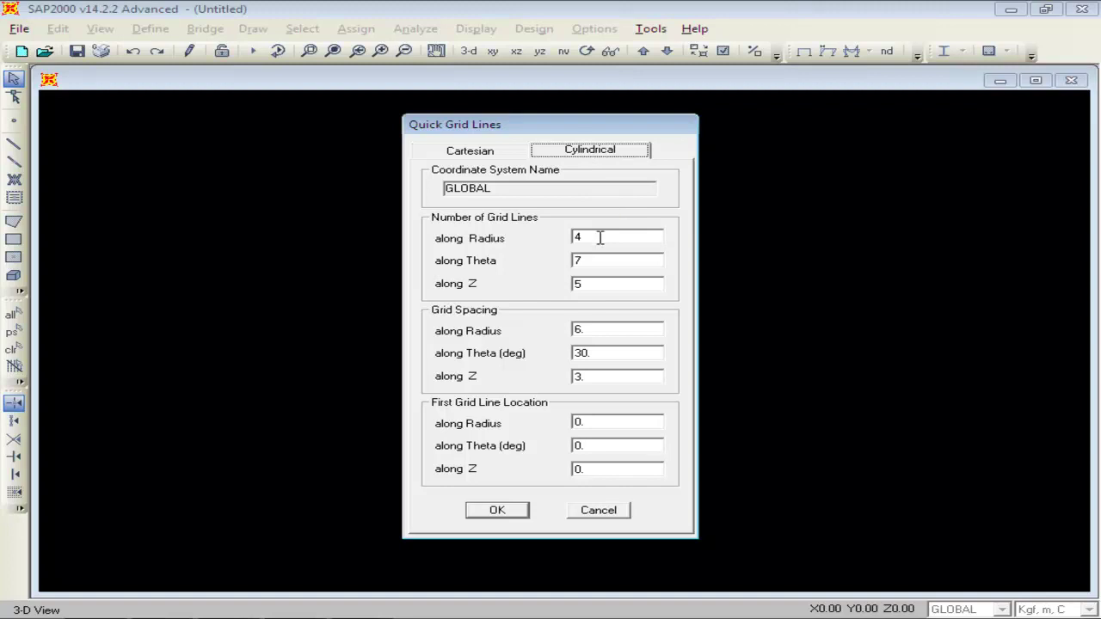
pyautogui.moveTo(600, 238)
pyautogui.moveTo(603, 268)
pyautogui.click(509, 512)
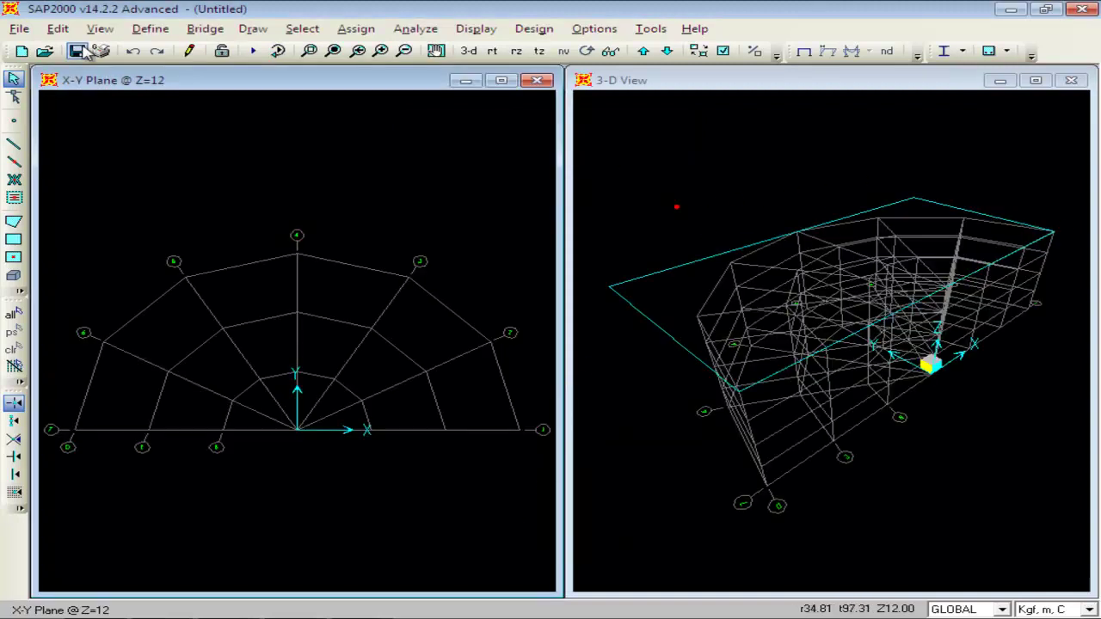
# Replace the unsaved model with a new cylindrical Grid Only model that has 2 grid lines along the radius
pyautogui.click(19, 28)
pyautogui.click(51, 49)
pyautogui.click(618, 383)
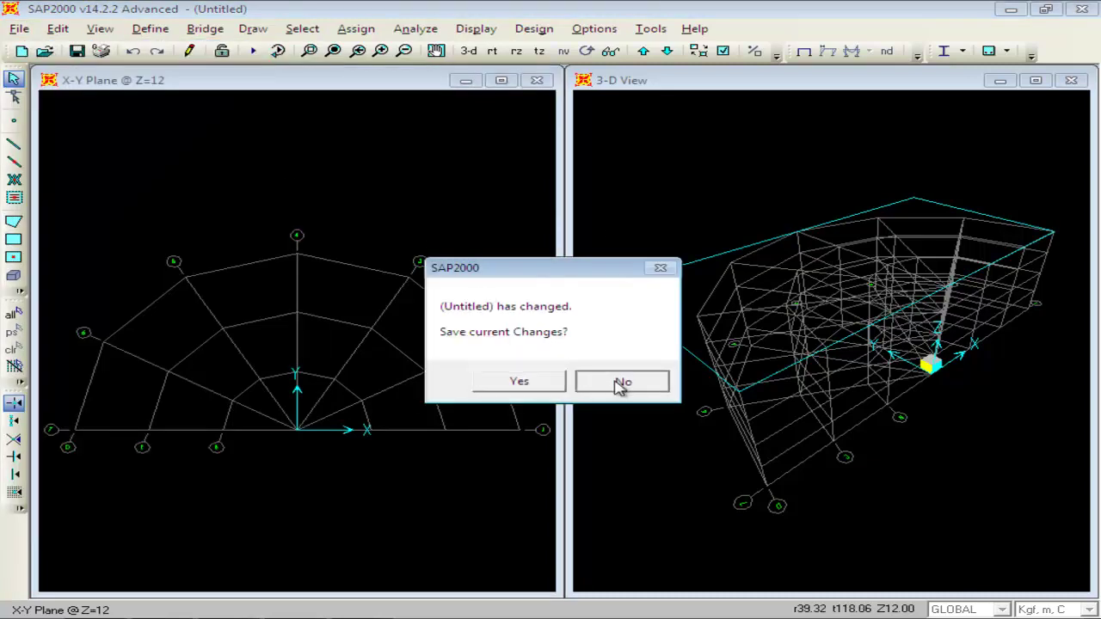
pyautogui.click(432, 278)
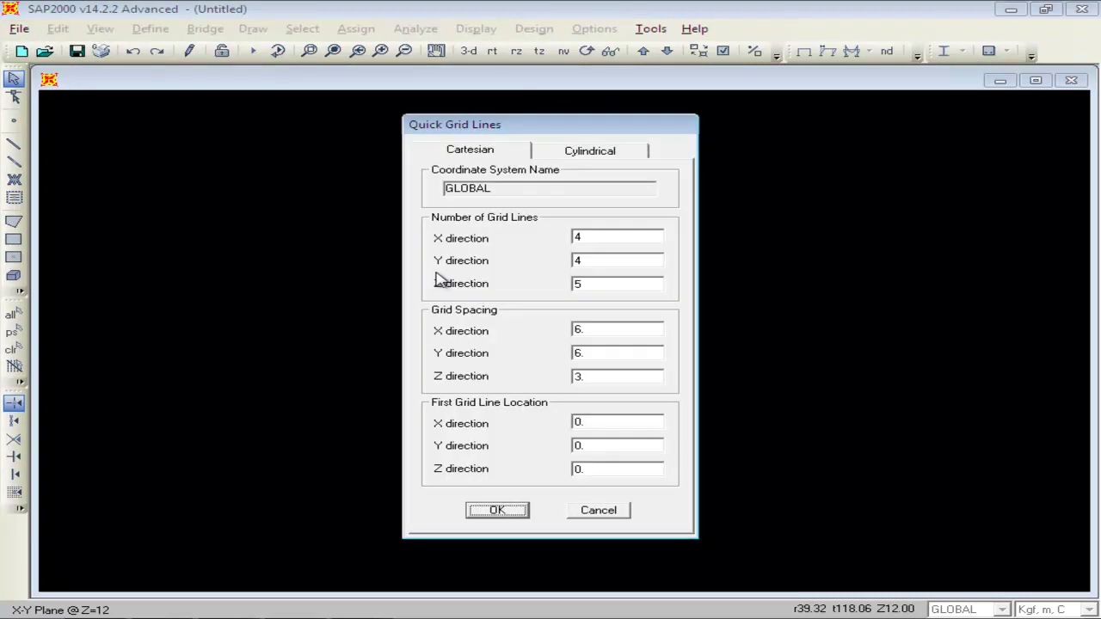
pyautogui.click(603, 155)
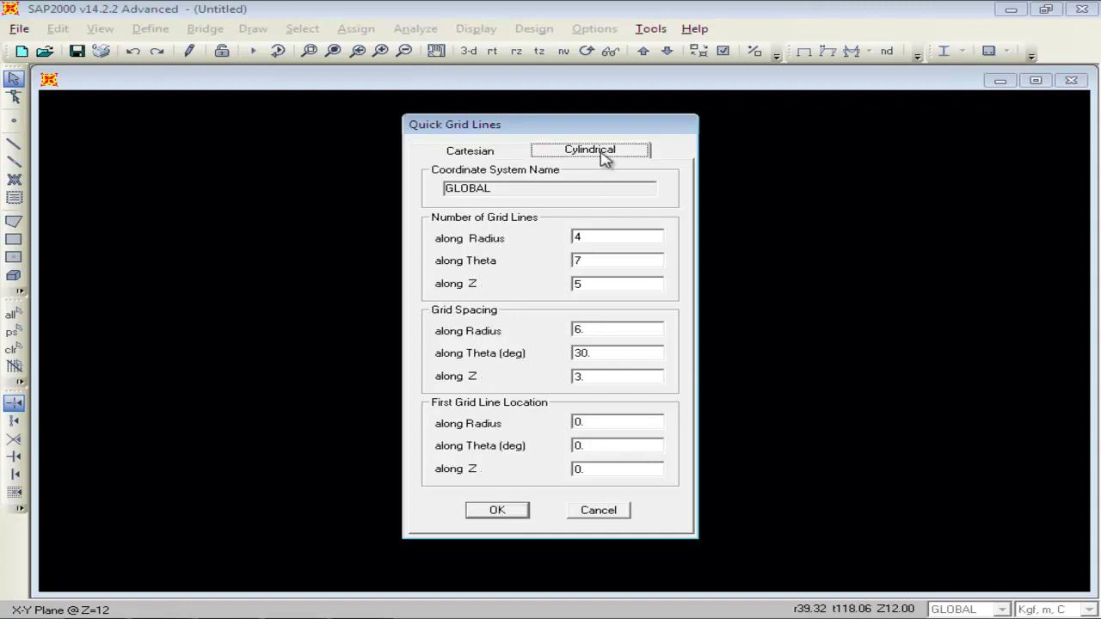
pyautogui.doubleClick(608, 239)
pyautogui.write('2')
pyautogui.doubleClick(599, 260)
pyautogui.click(499, 510)
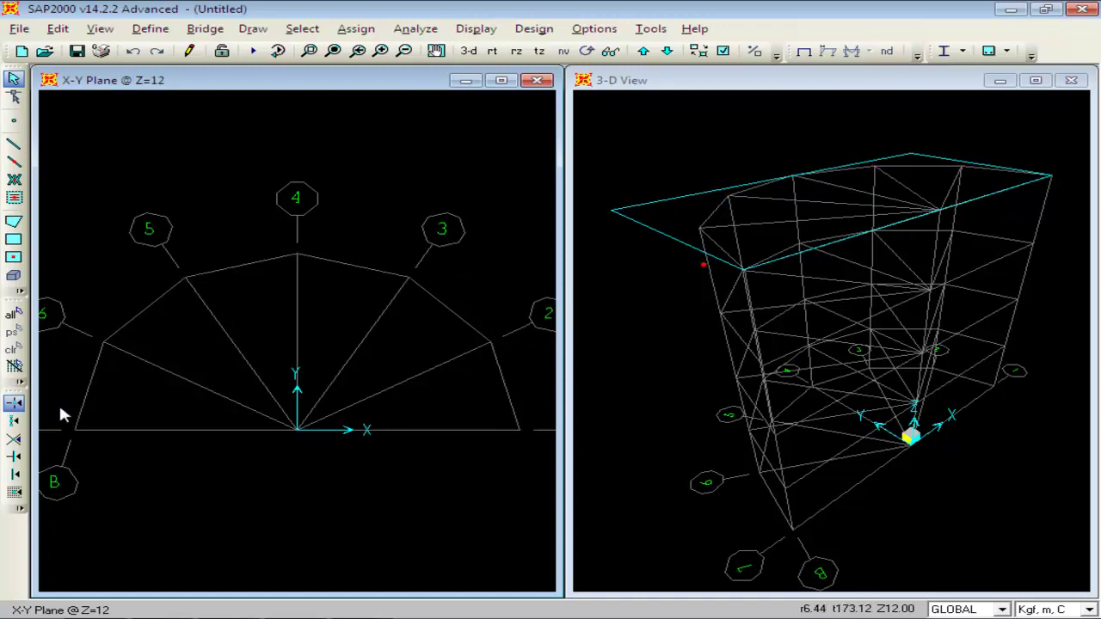
# Replace the unsaved model with a new cylindrical grid of 6 lines along the radius and 9 along theta
pyautogui.click(19, 28)
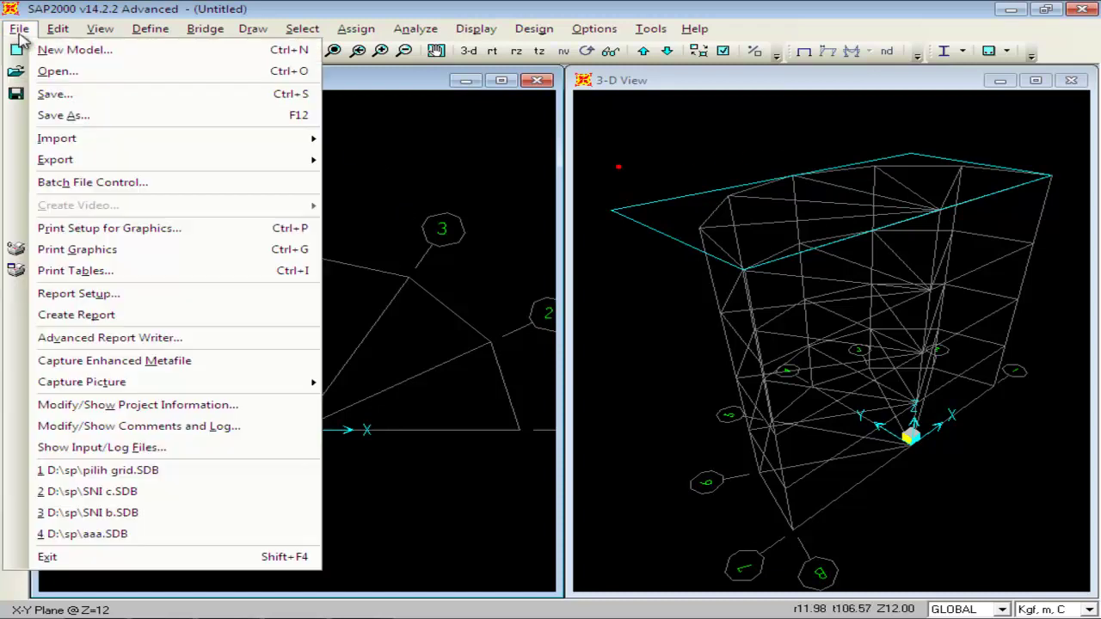
pyautogui.click(47, 52)
pyautogui.click(597, 386)
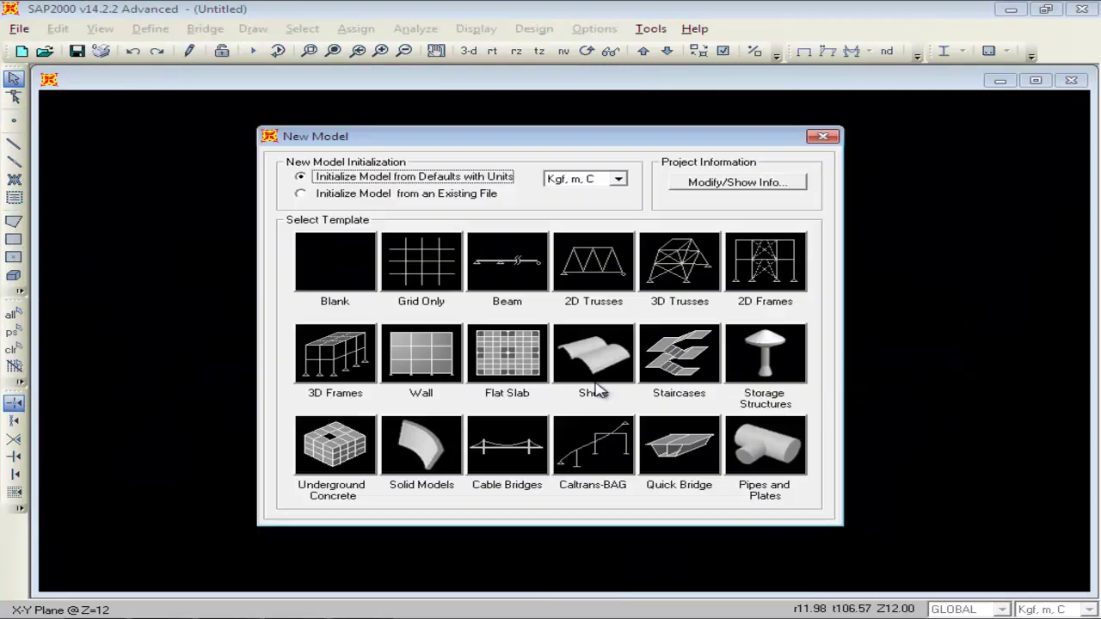
pyautogui.click(435, 277)
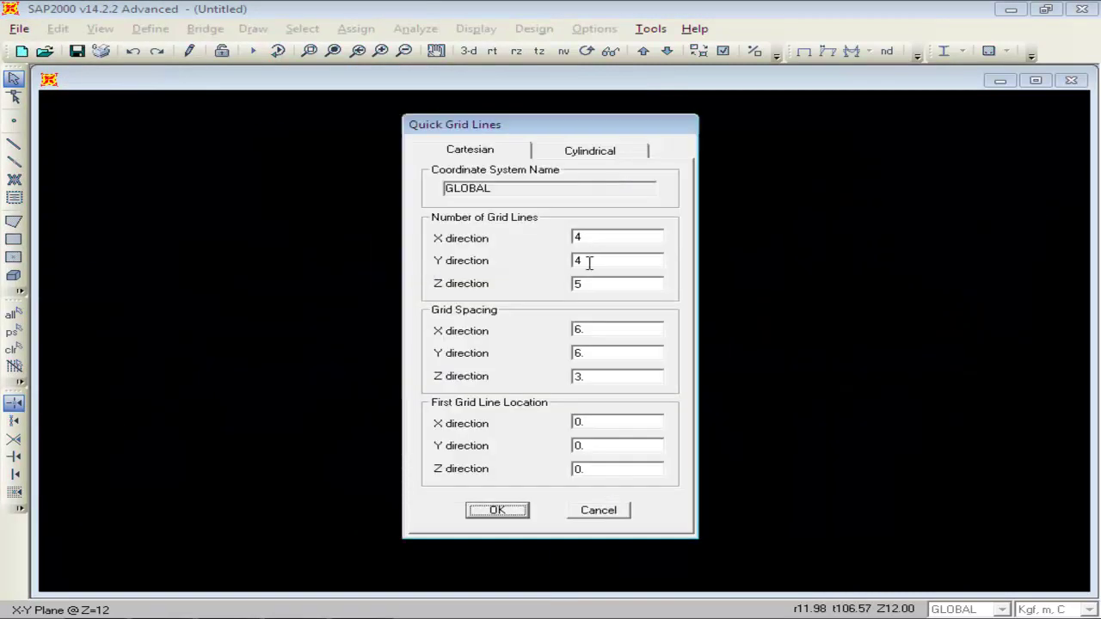
pyautogui.click(631, 154)
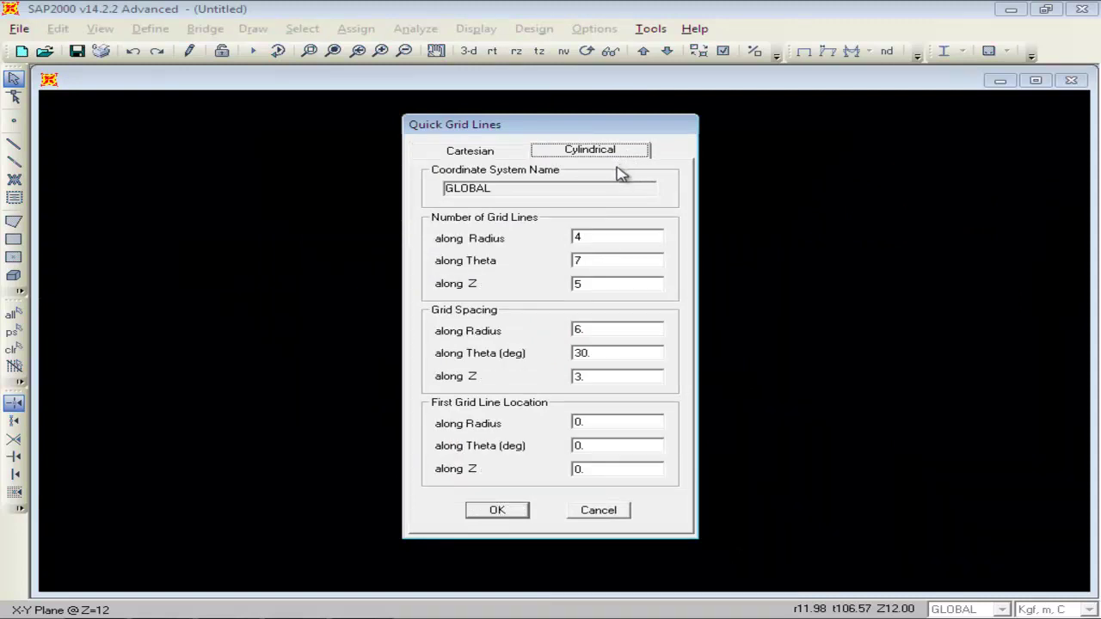
pyautogui.doubleClick(599, 238)
pyautogui.write('6')
pyautogui.doubleClick(597, 262)
pyautogui.write('9')
pyautogui.doubleClick(618, 355)
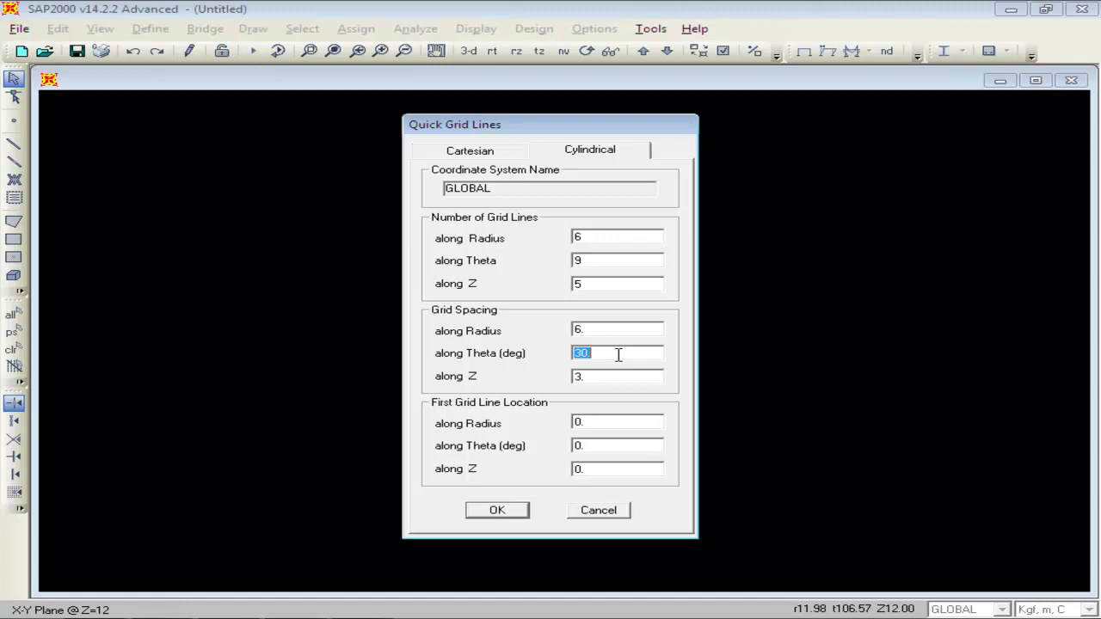
pyautogui.click(502, 512)
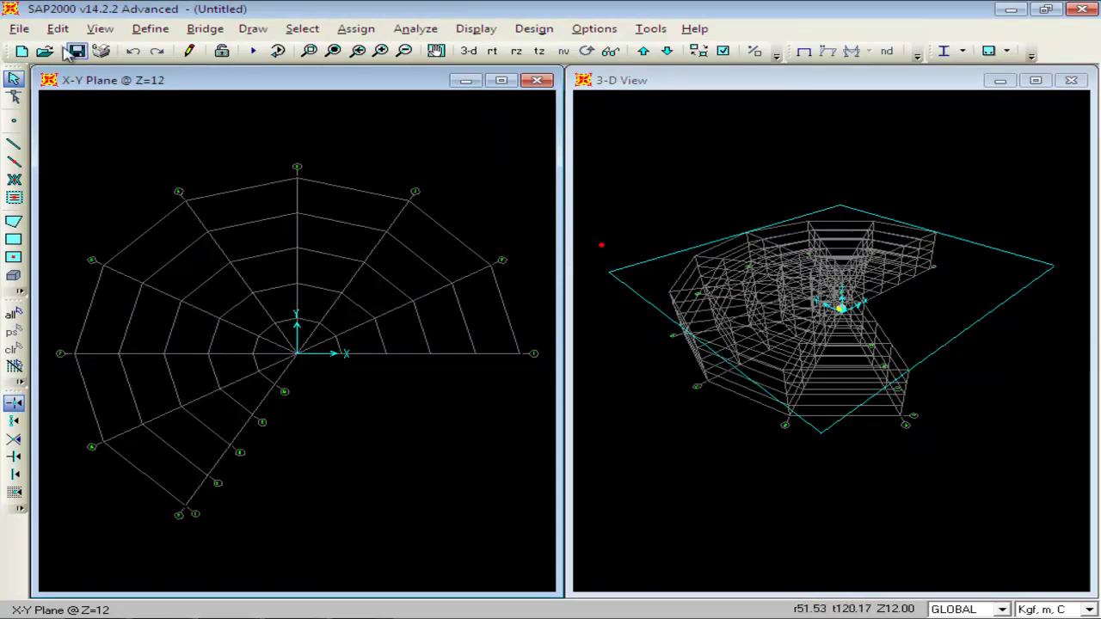
# Discard the current model, compare the Cartesian and cylindrical grid settings of the Grid Only template, and cancel without creating a grid
pyautogui.click(21, 29)
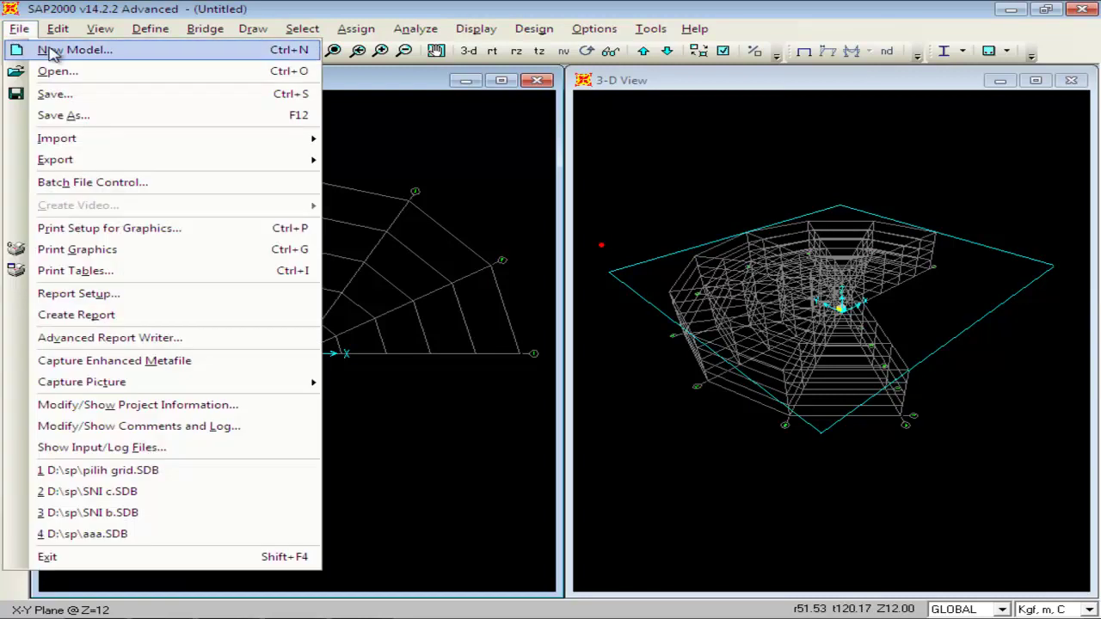
pyautogui.click(53, 51)
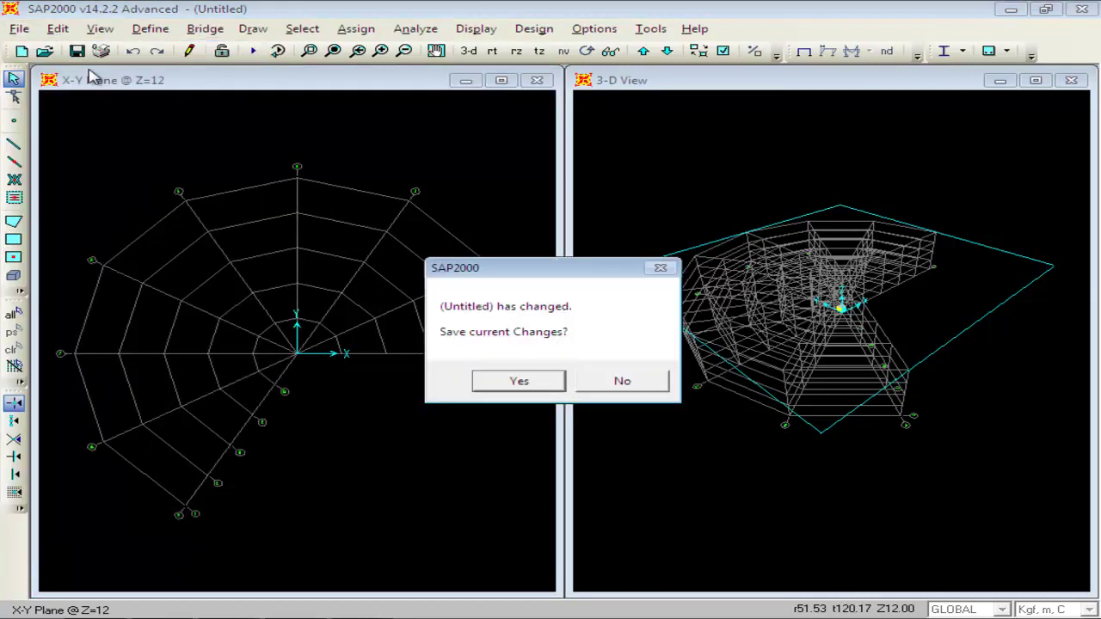
pyautogui.click(621, 384)
pyautogui.click(404, 280)
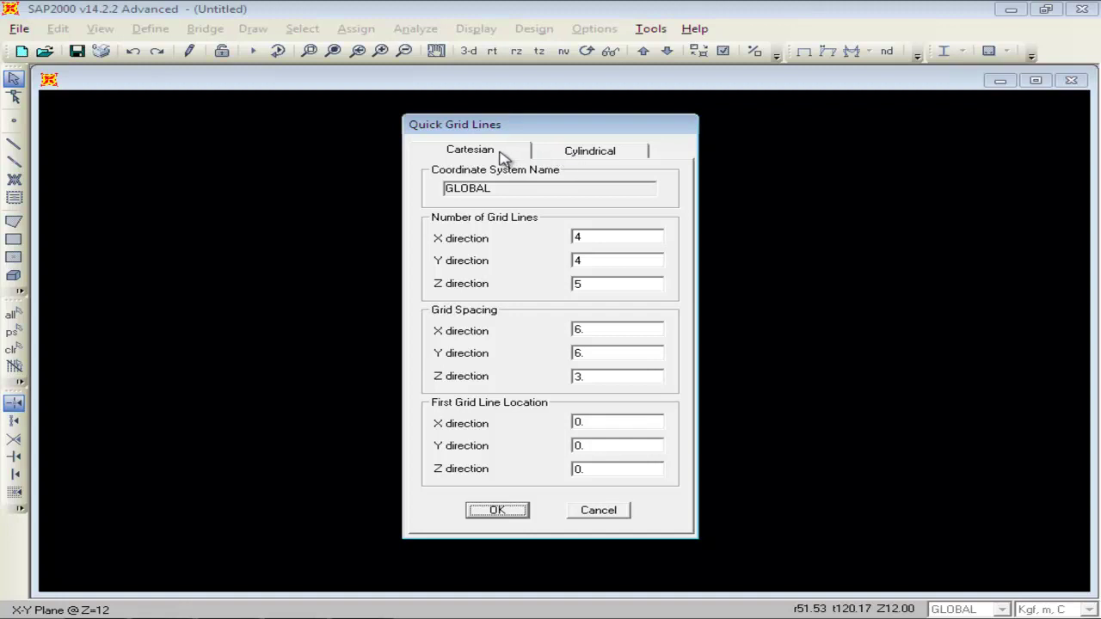
pyautogui.click(592, 155)
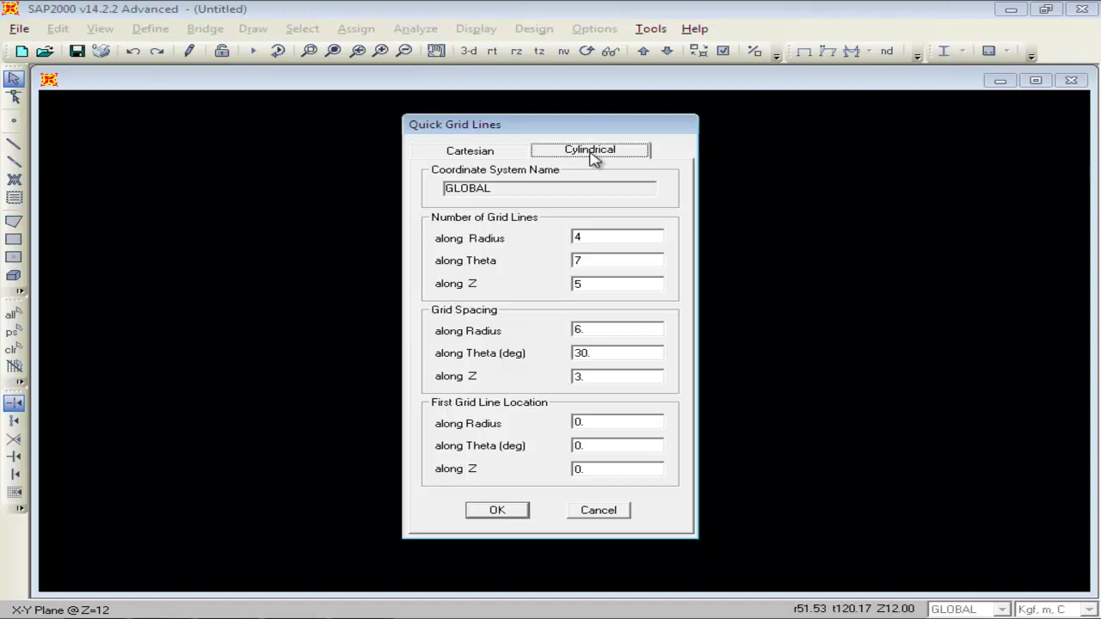
pyautogui.click(486, 153)
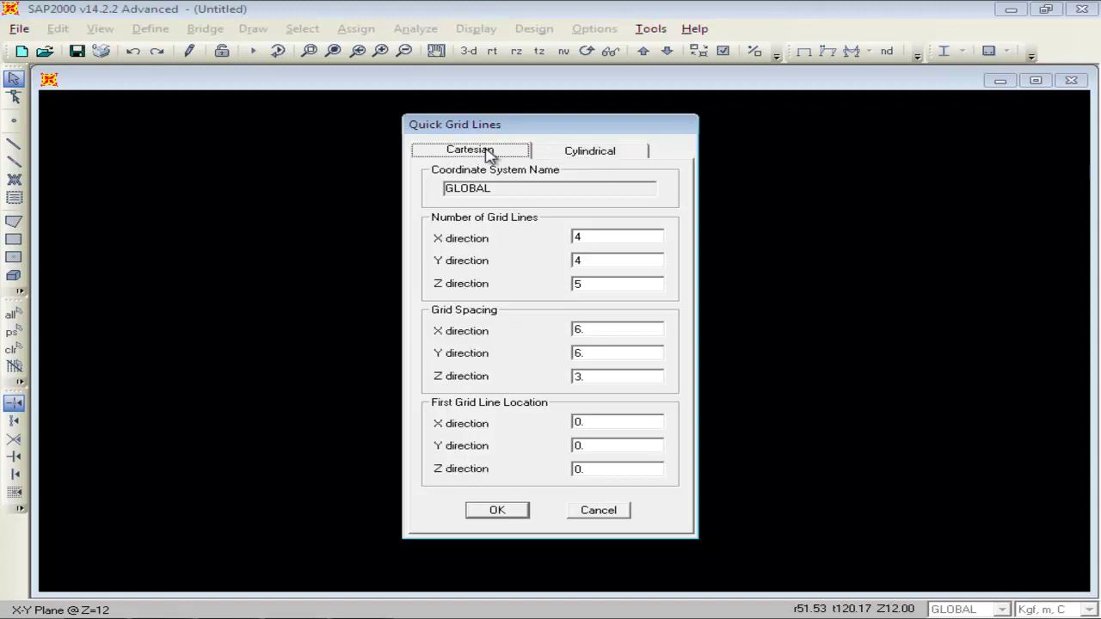
pyautogui.click(609, 152)
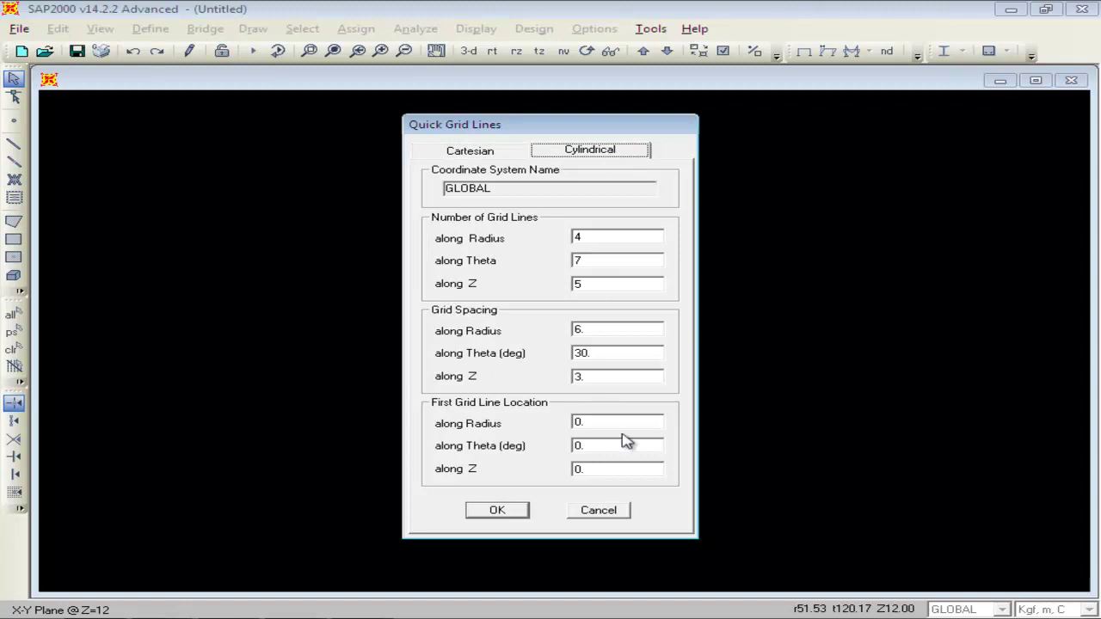
pyautogui.click(600, 511)
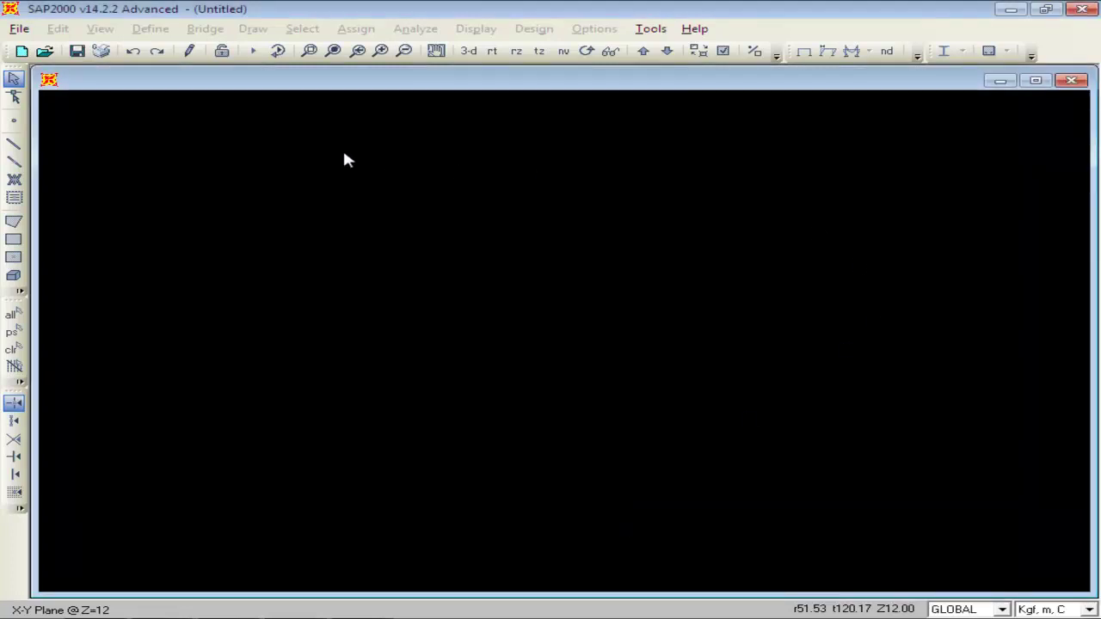
# Open the template selection for a new model
pyautogui.click(15, 31)
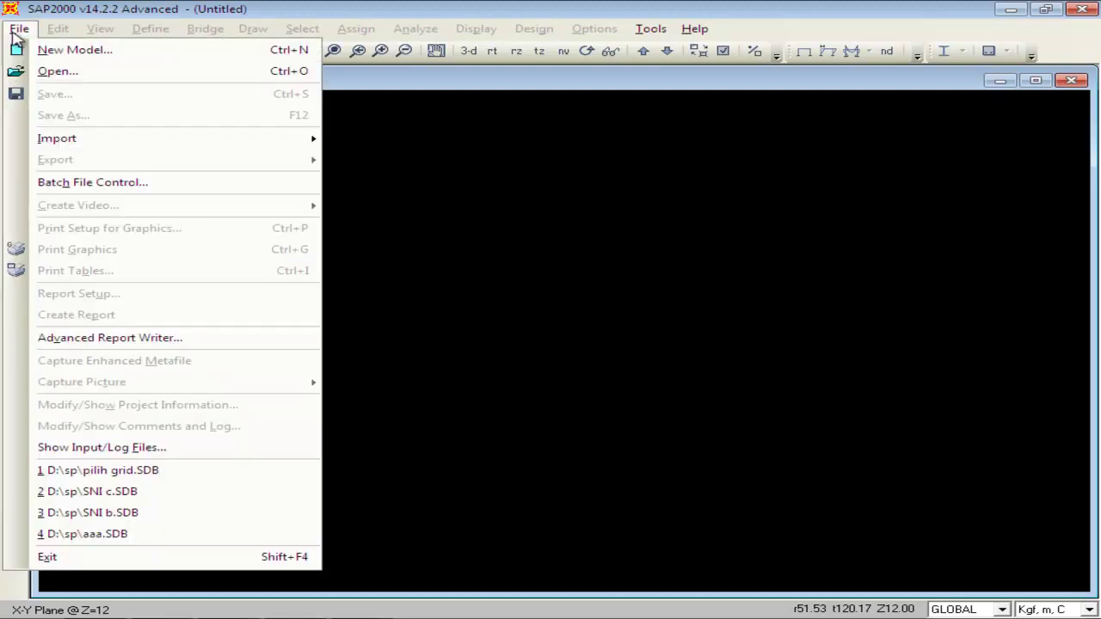
pyautogui.click(39, 50)
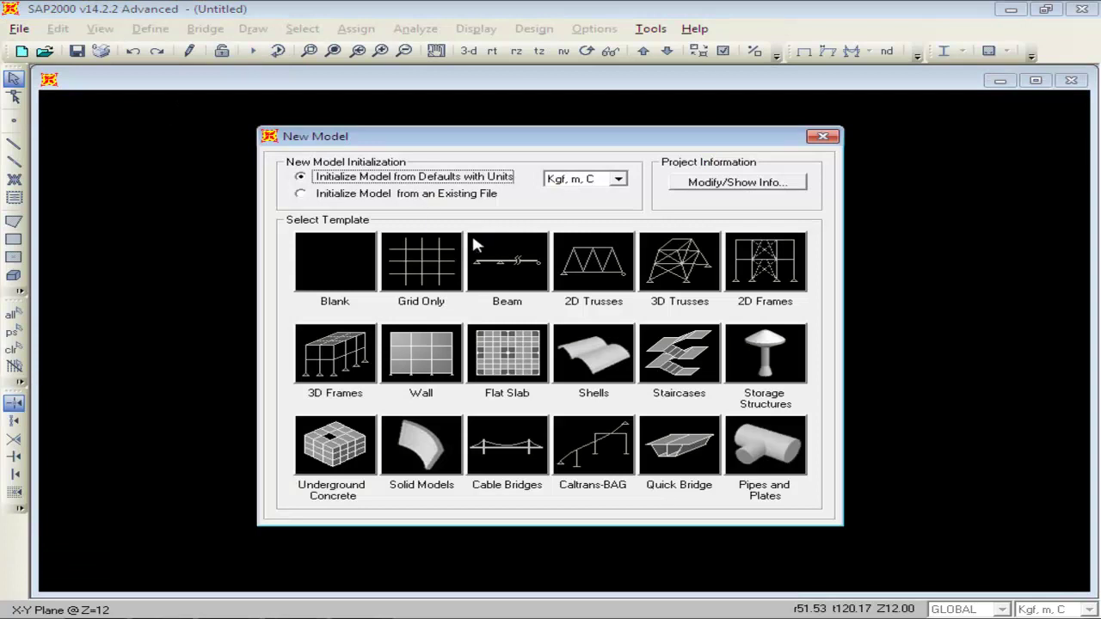